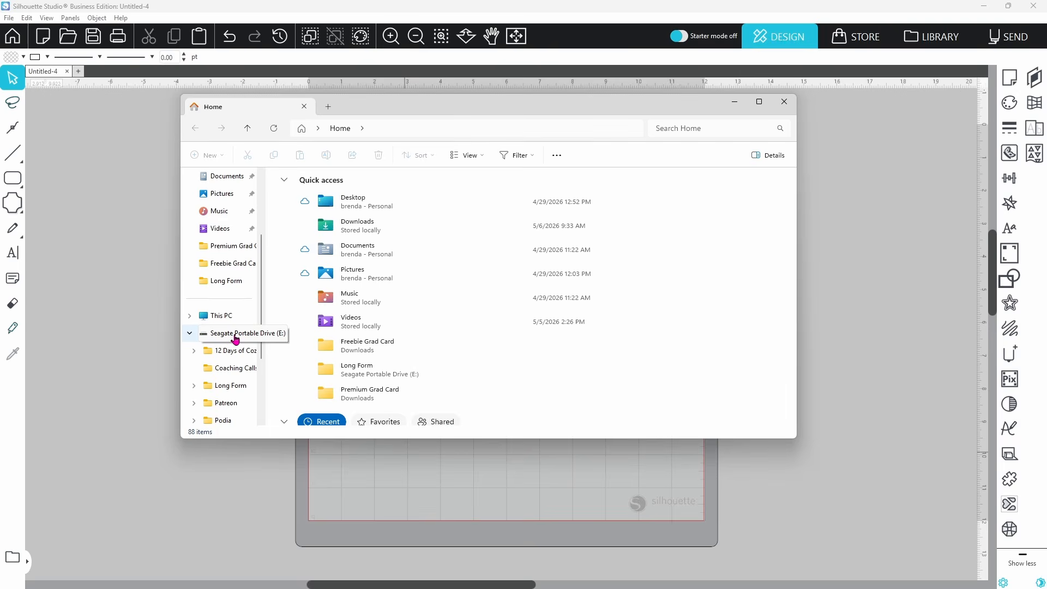
Create a folder named "Studio Files" on the Seagate Portable Drive (E:).
left_click(235, 336)
left_click(221, 156)
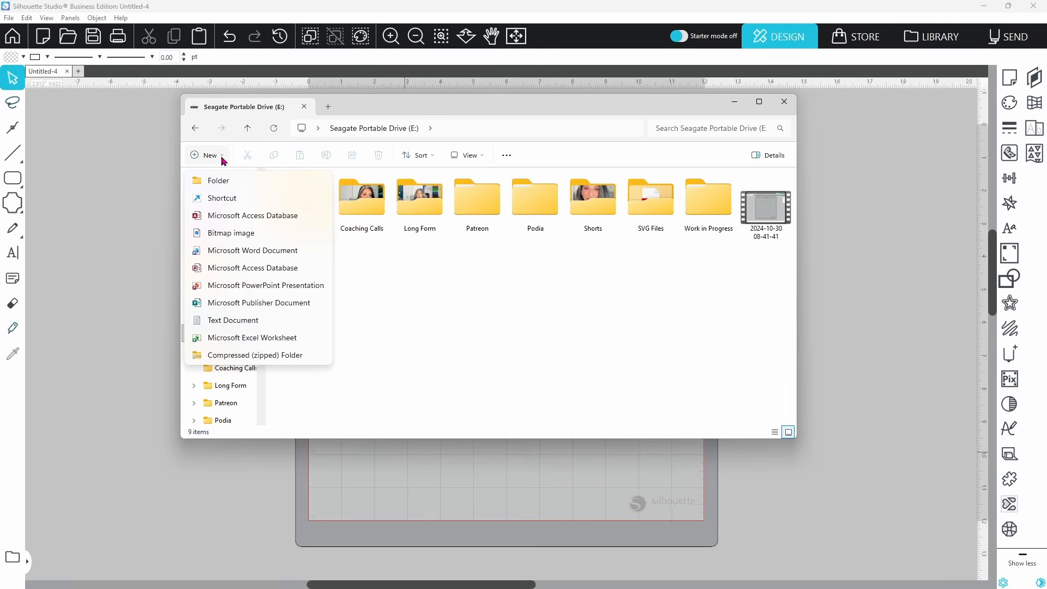
left_click(222, 187)
type("Stu")
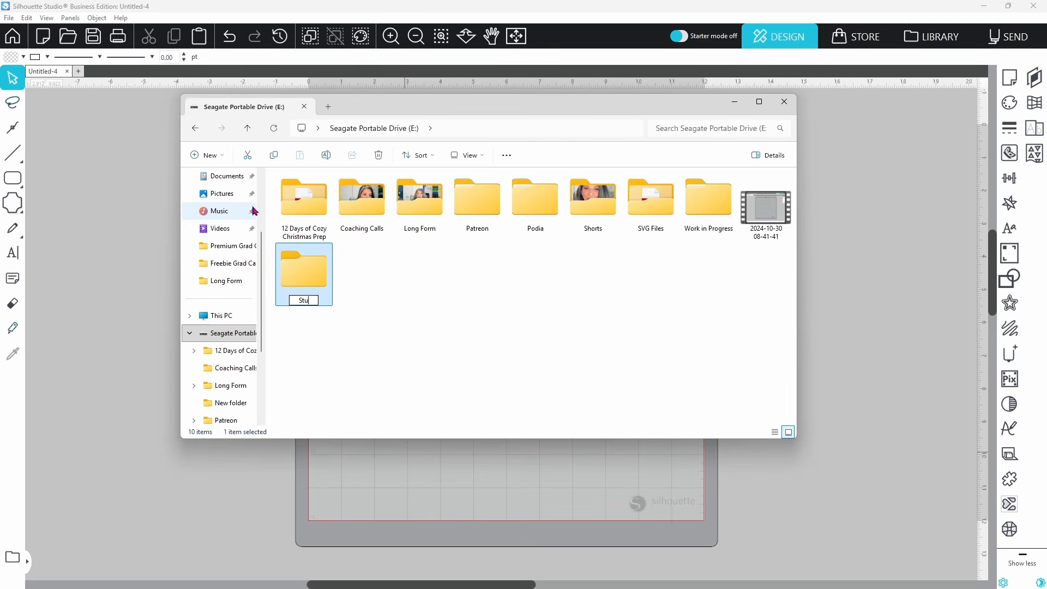
type("dio Files")
left_click(309, 283)
Open the Studio Files folder and create a subfolder named "Card Bases" in it.
double_click(309, 283)
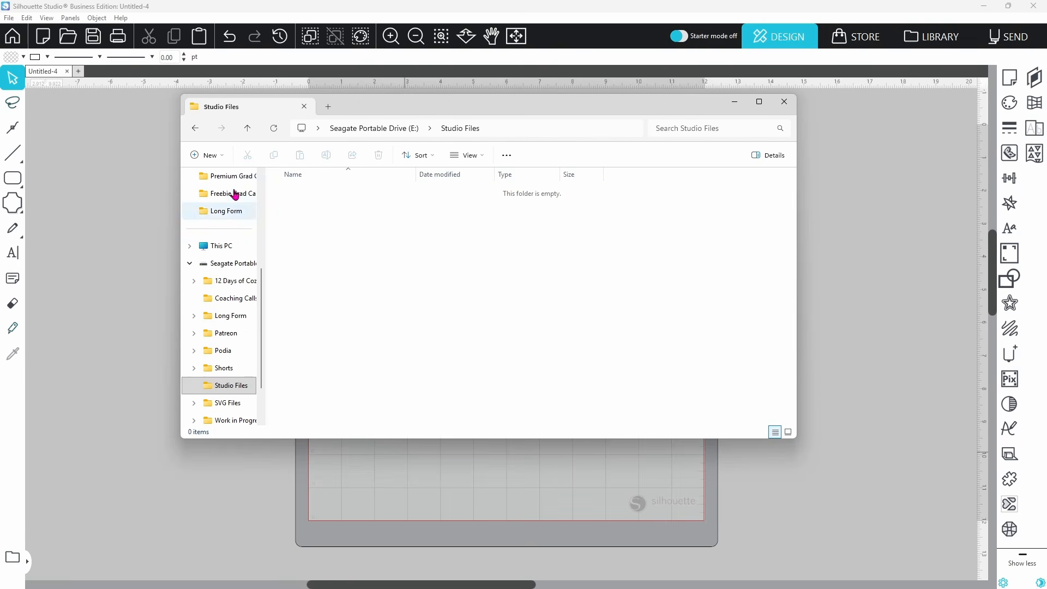
left_click(224, 158)
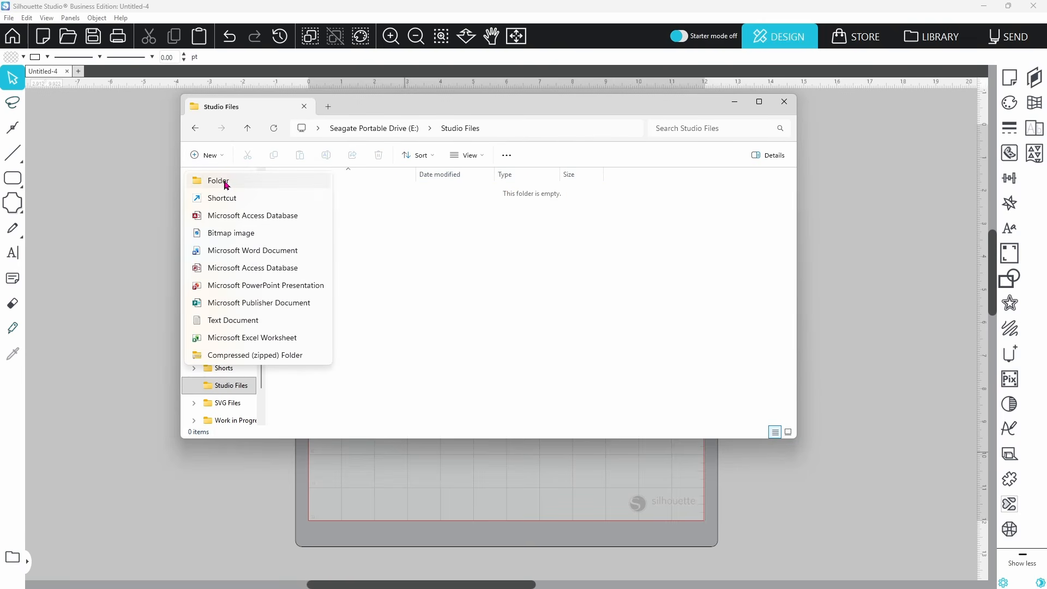
left_click(219, 177)
type("c")
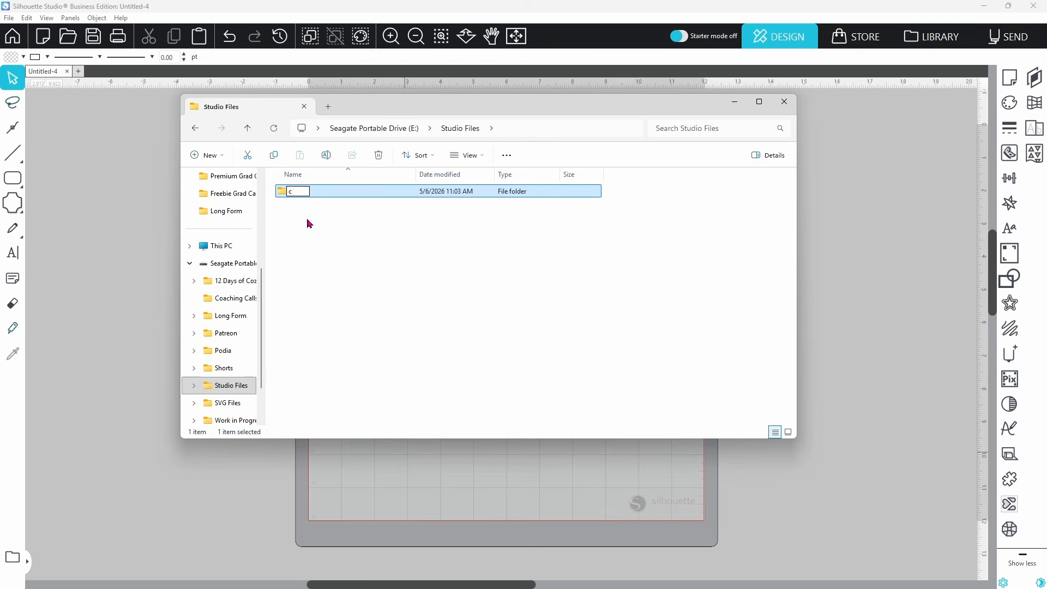
type("Card Bases")
left_click(307, 224)
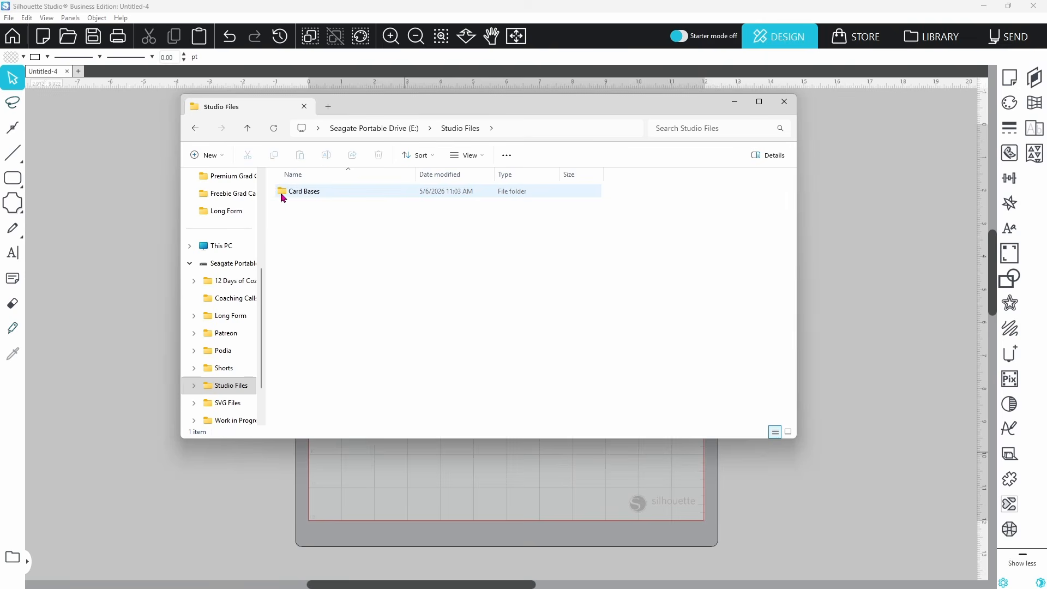
Create an "A2" subfolder inside Card Bases and close the file manager window.
left_click(282, 196)
double_click(282, 195)
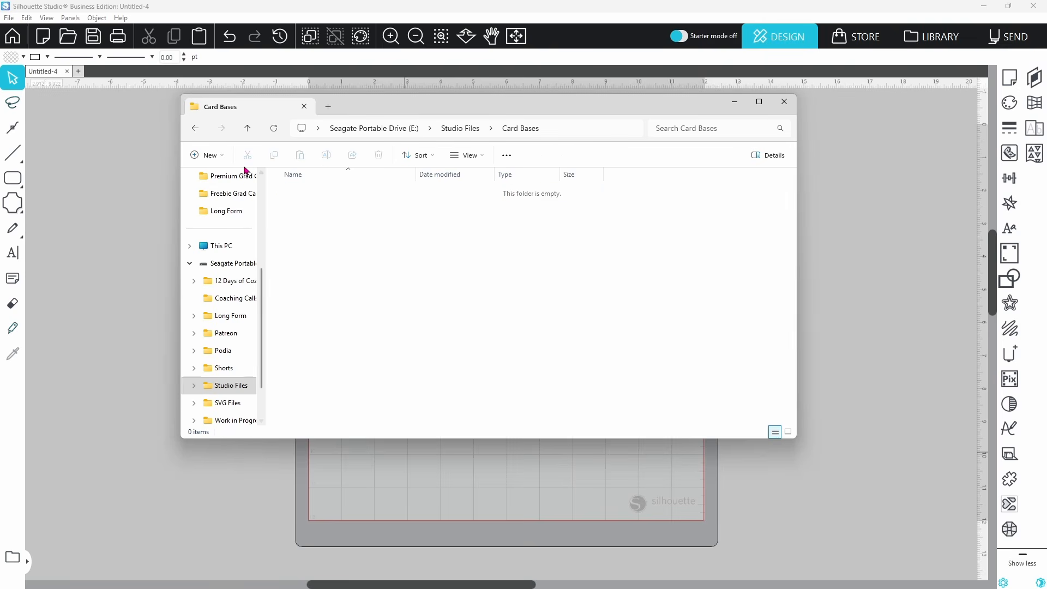
left_click(218, 158)
left_click(221, 179)
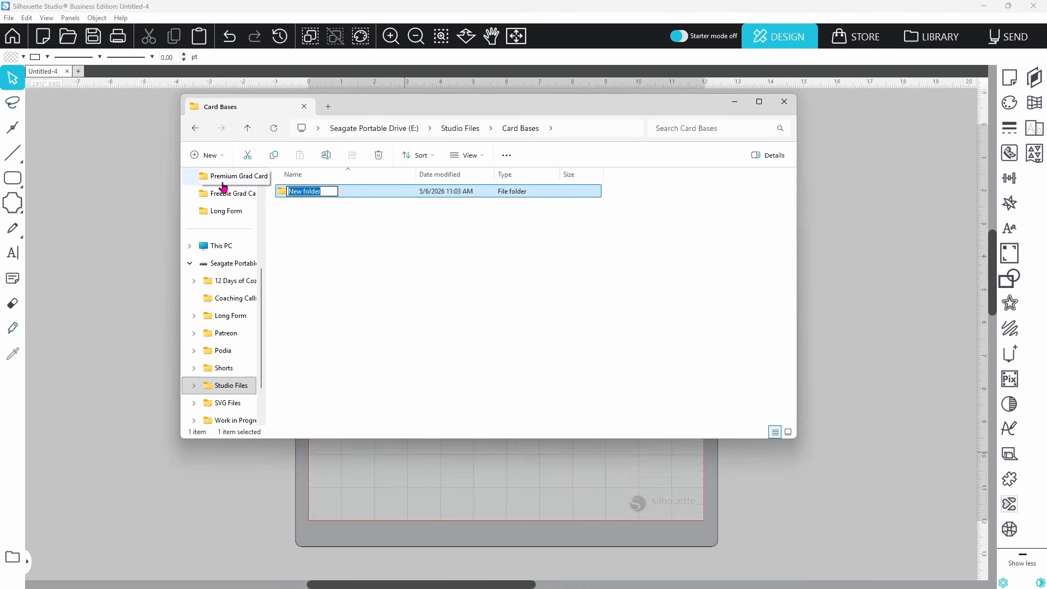
type("A2")
left_click(327, 217)
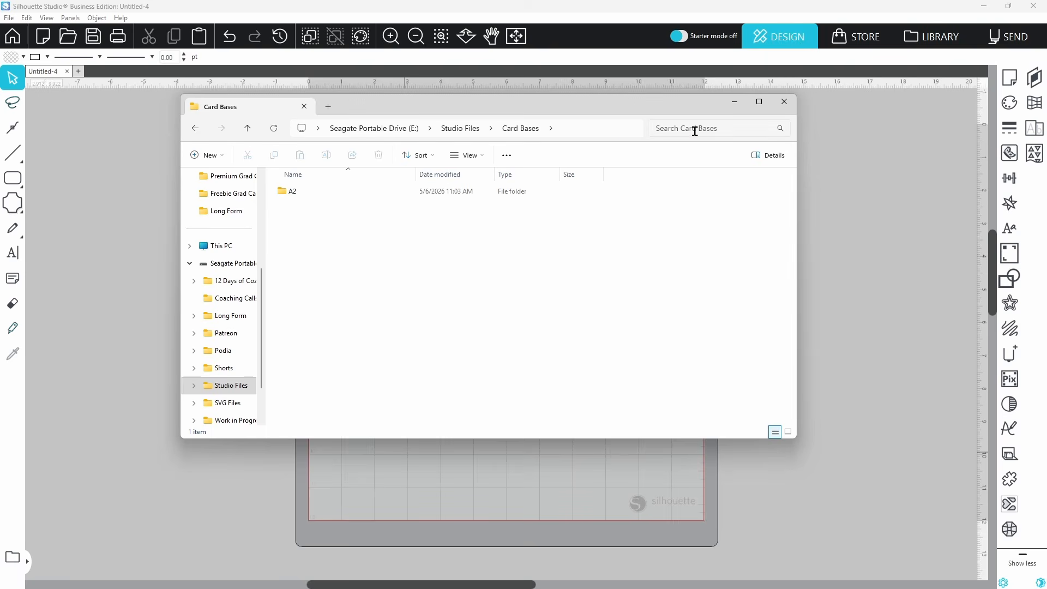
left_click(786, 104)
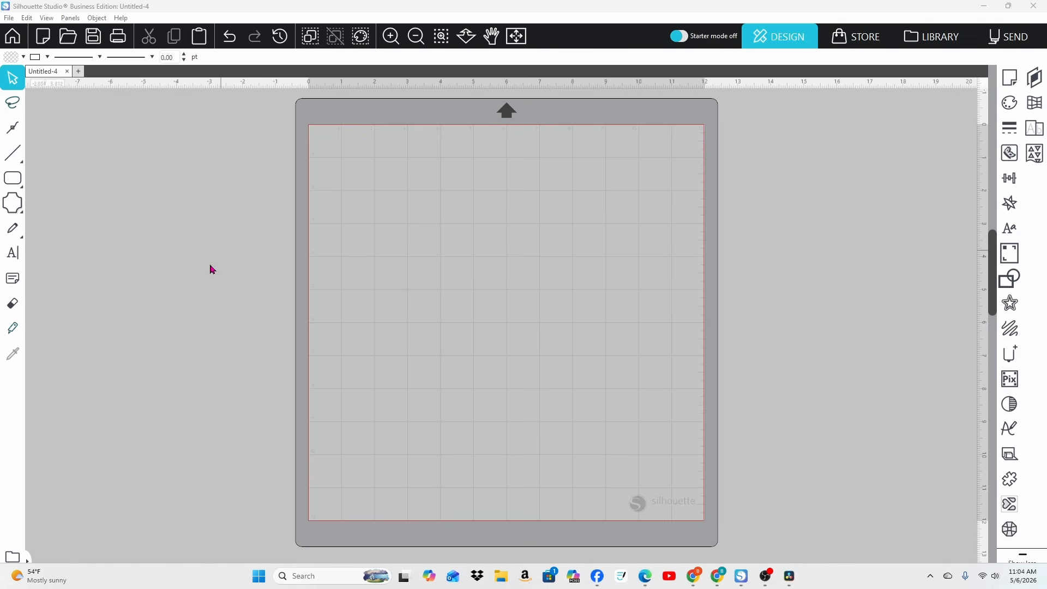
Open the library beside the design page and create a "Card Bases" folder under Designs.
left_click(12, 556)
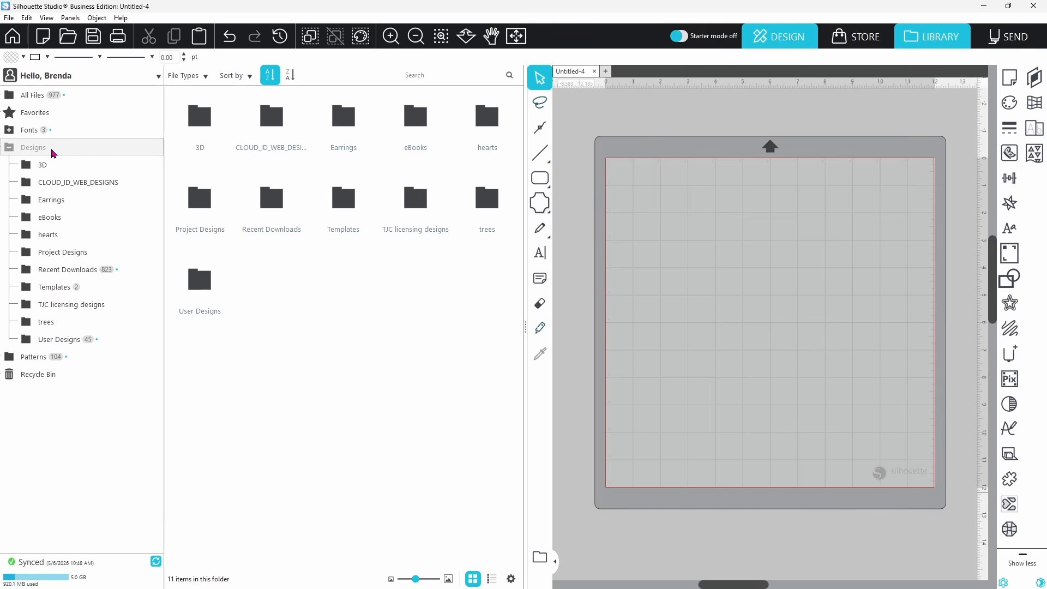
right_click(291, 297)
left_click(322, 367)
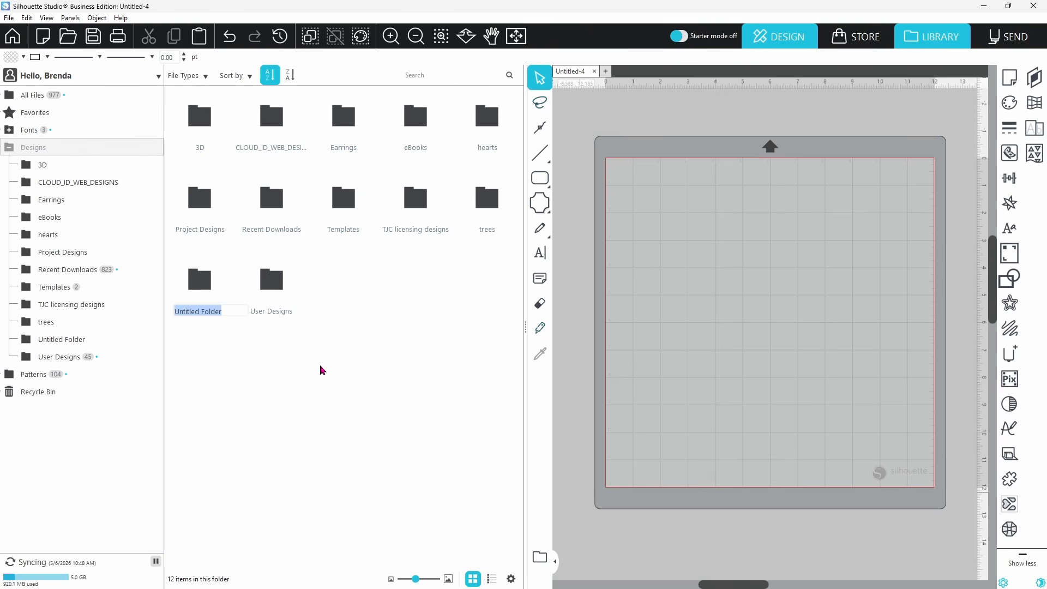
type("Card Bases")
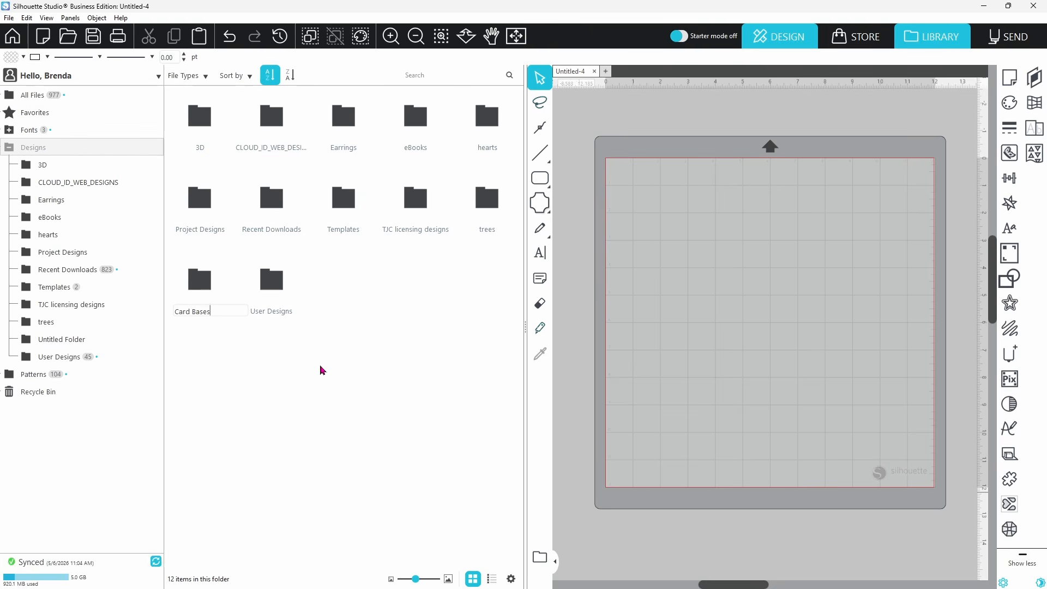
key("Return")
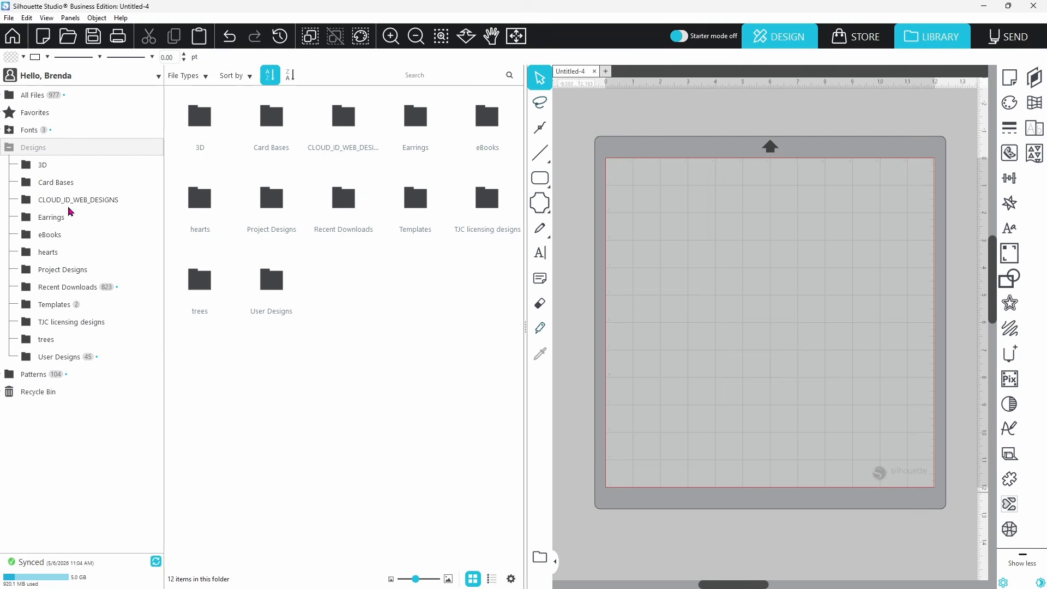
Create an "A2" subfolder inside the library's Card Bases folder.
left_click(58, 186)
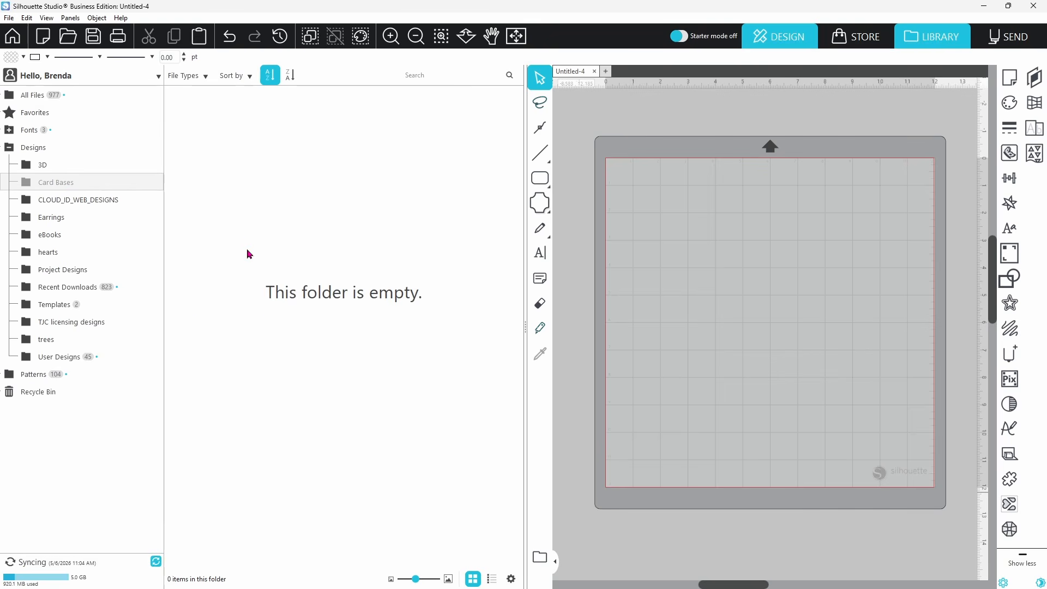
right_click(331, 242)
left_click(352, 304)
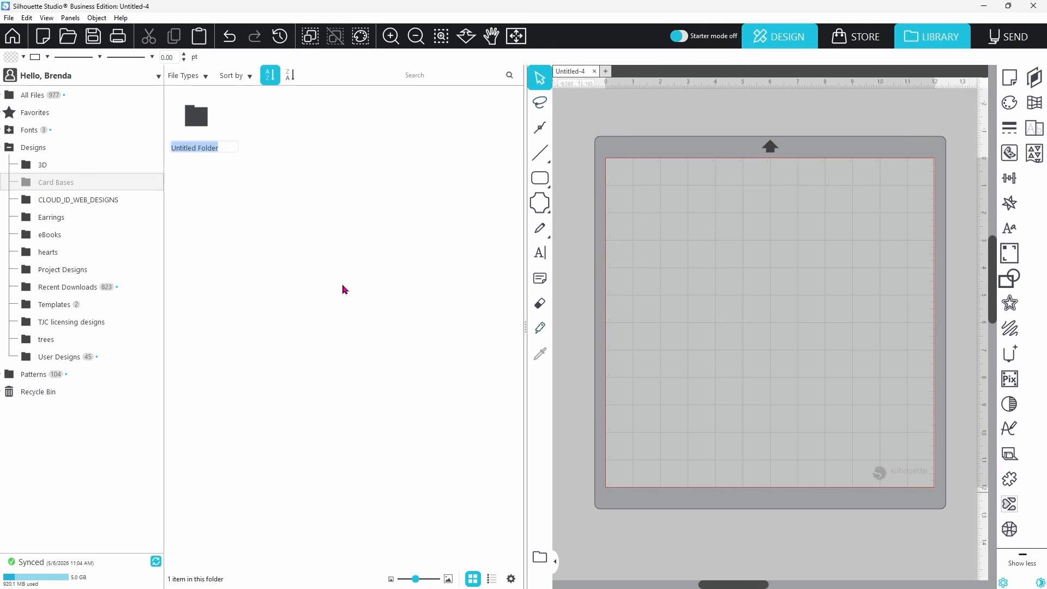
type("A")
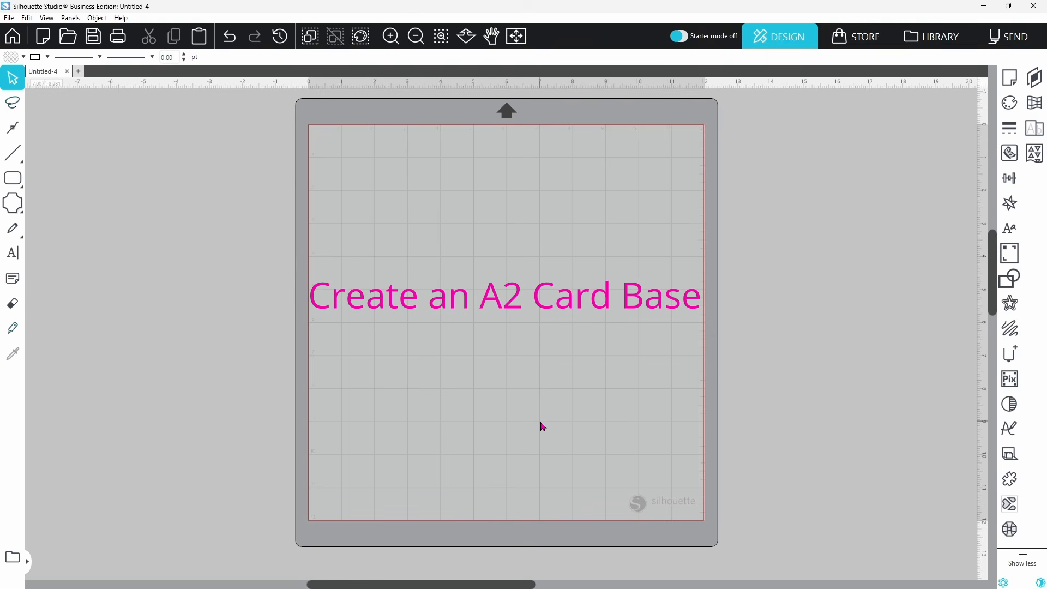
Draw a rectangle about 8.4 in wide and 5.7 in high in the middle of the mat.
left_click(19, 176)
left_click(37, 177)
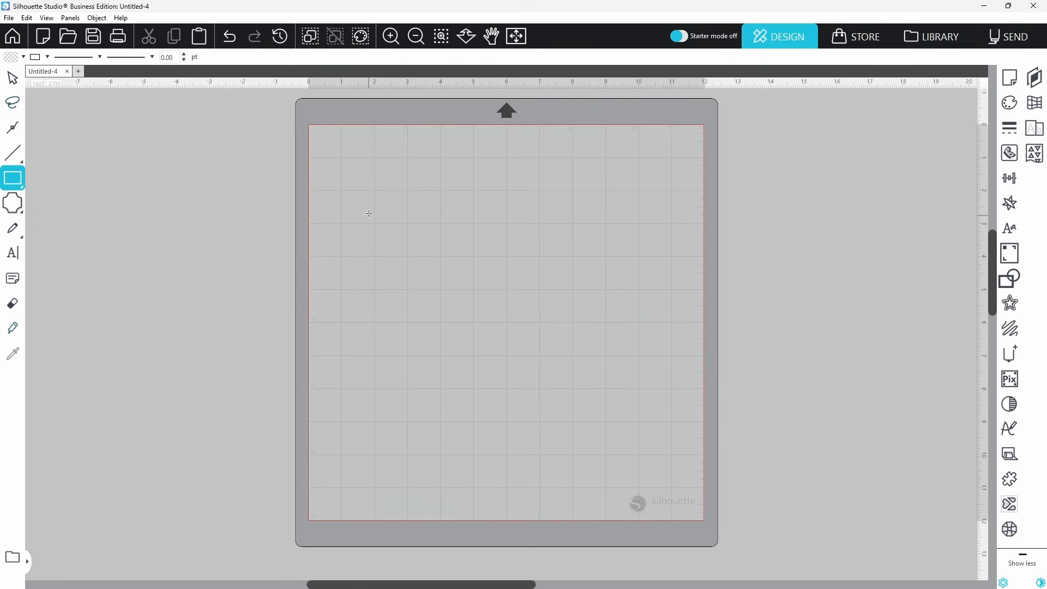
left_click_drag(369, 213, 644, 403)
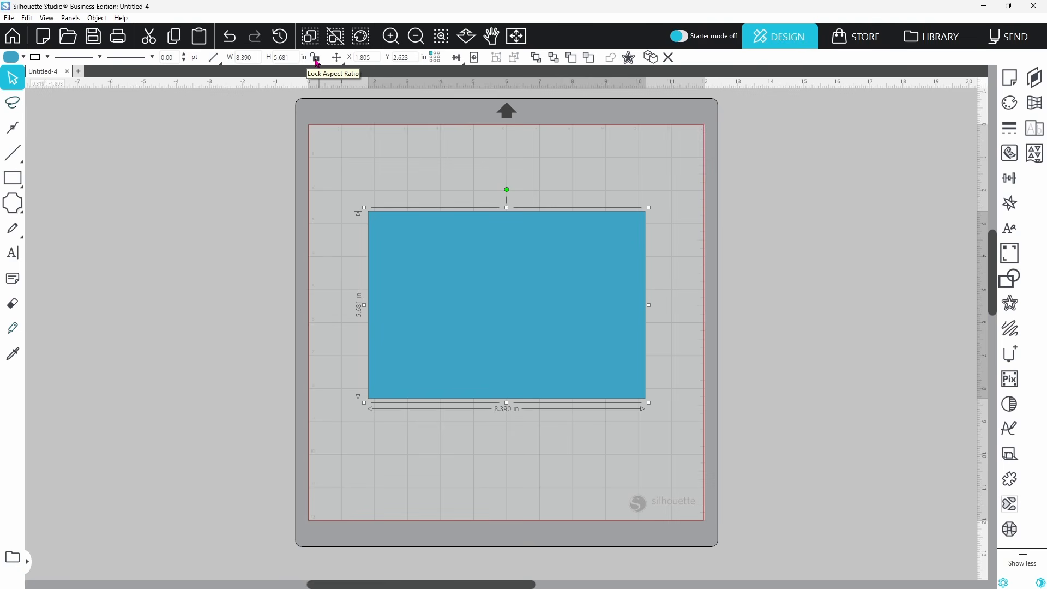
Set the rectangle's width to 8.5 in and its height to 5.5 in.
double_click(253, 57)
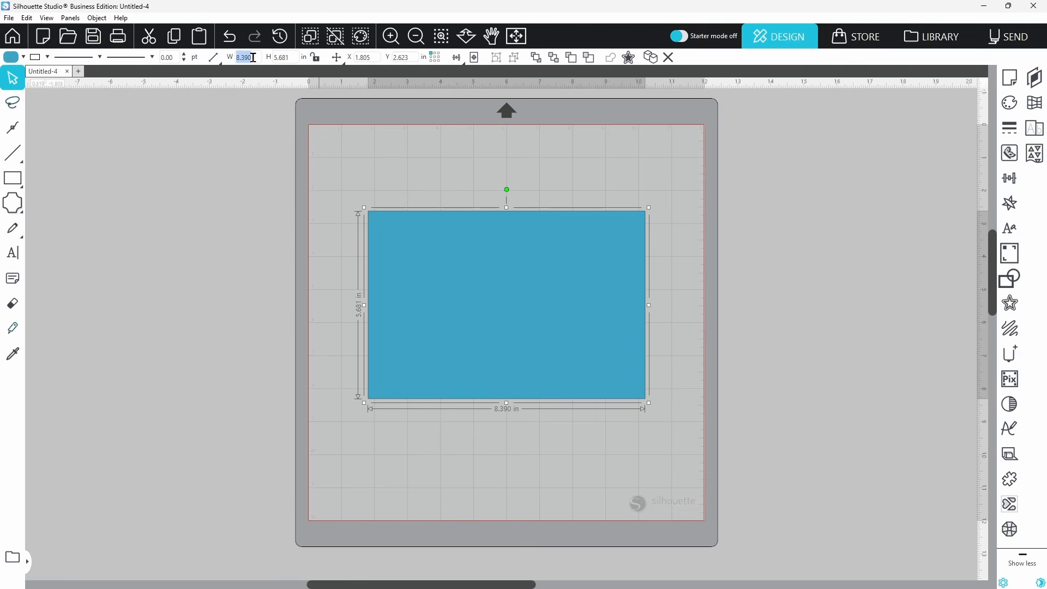
type("8.5")
key("Return")
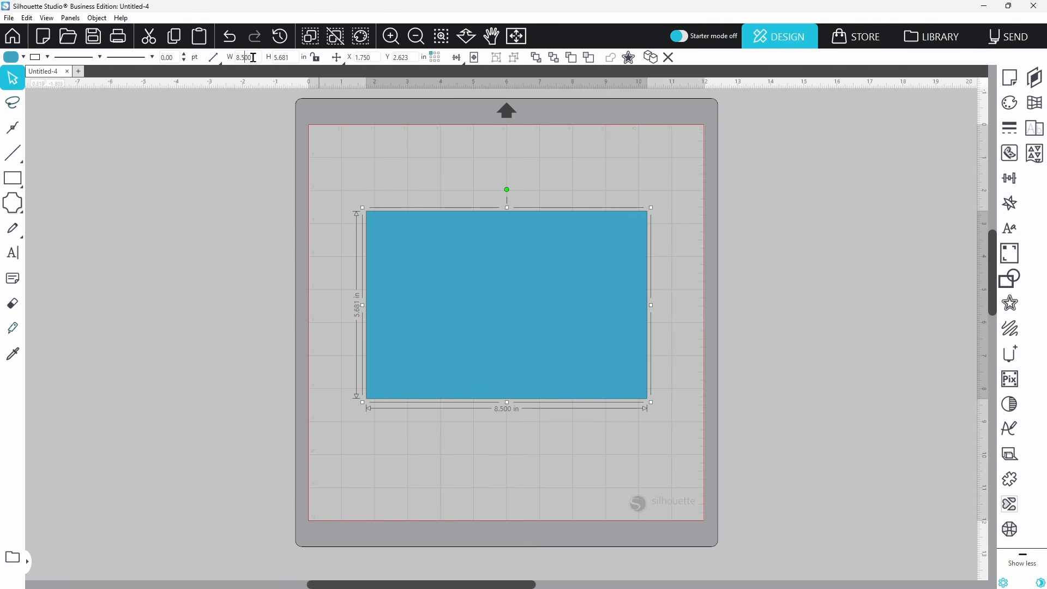
double_click(290, 58)
type("5.5")
key("Return")
Draw a vertical fold line about 5.3 in long near the middle of the rectangle.
left_click(16, 156)
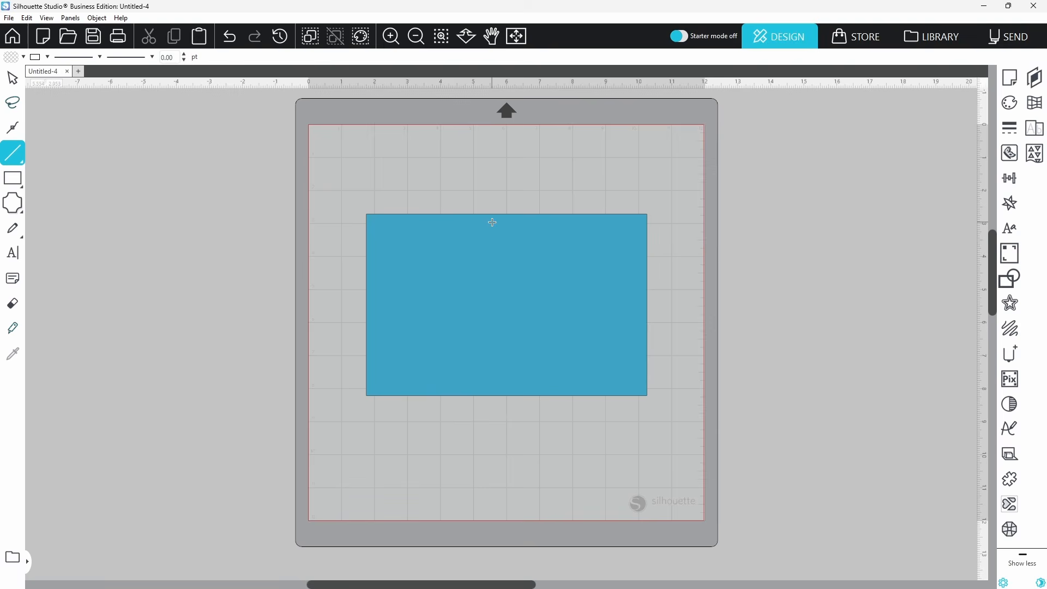
left_click_drag(498, 217, 508, 394)
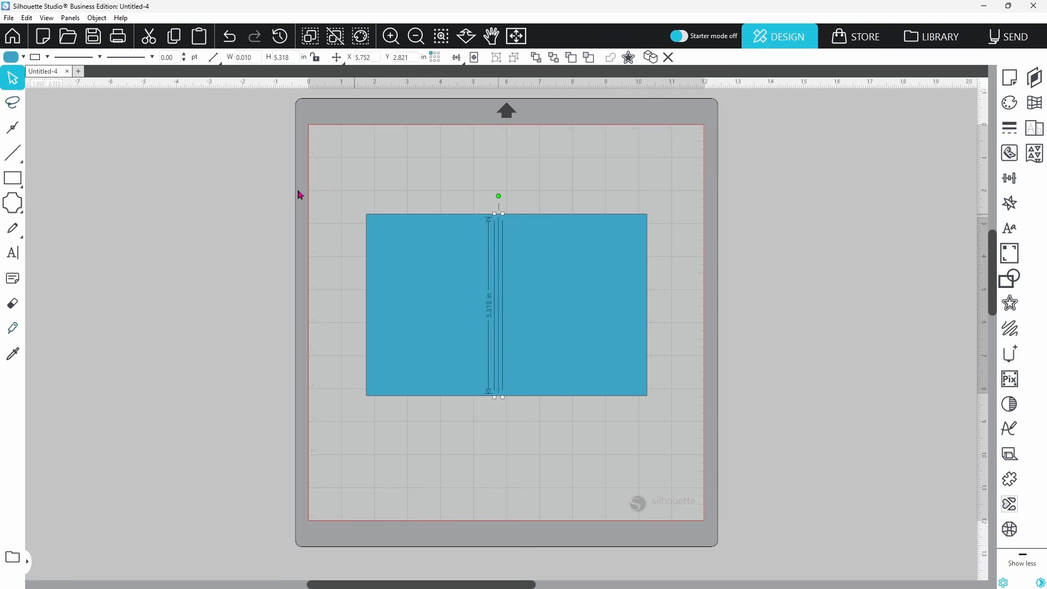
Try a dashed line style on the fold line and switch it back to solid.
left_click(82, 56)
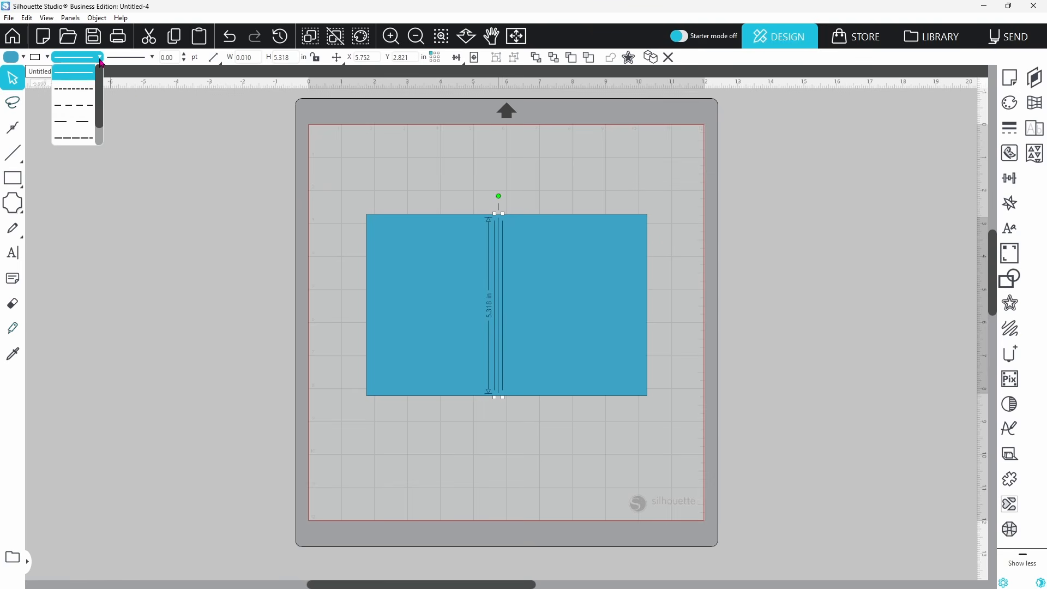
left_click(90, 105)
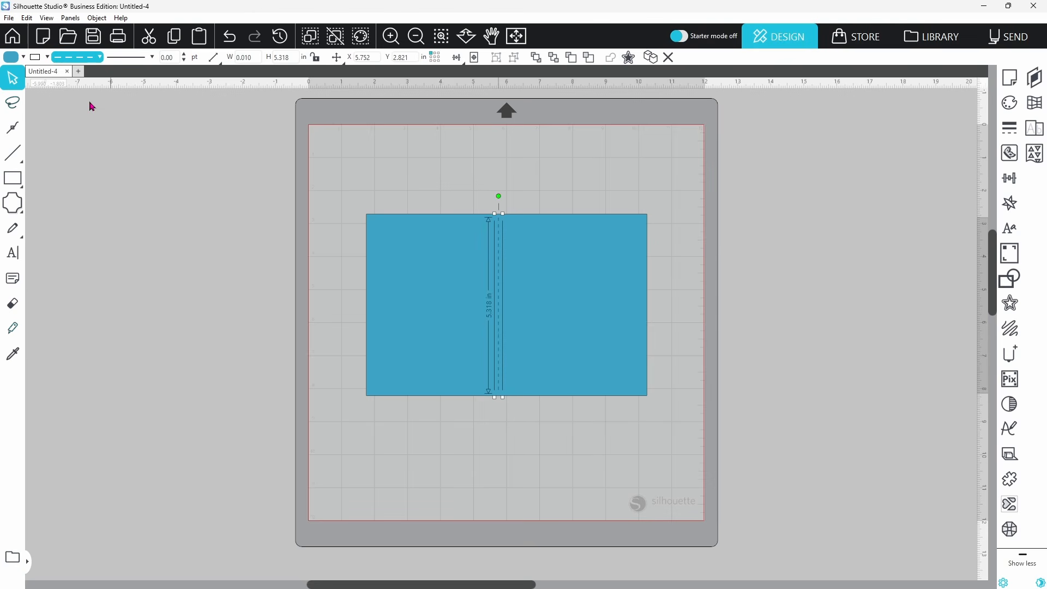
left_click(100, 58)
left_click(90, 74)
Select the rectangle and fold line together and align their centers.
left_click_drag(446, 180, 542, 280)
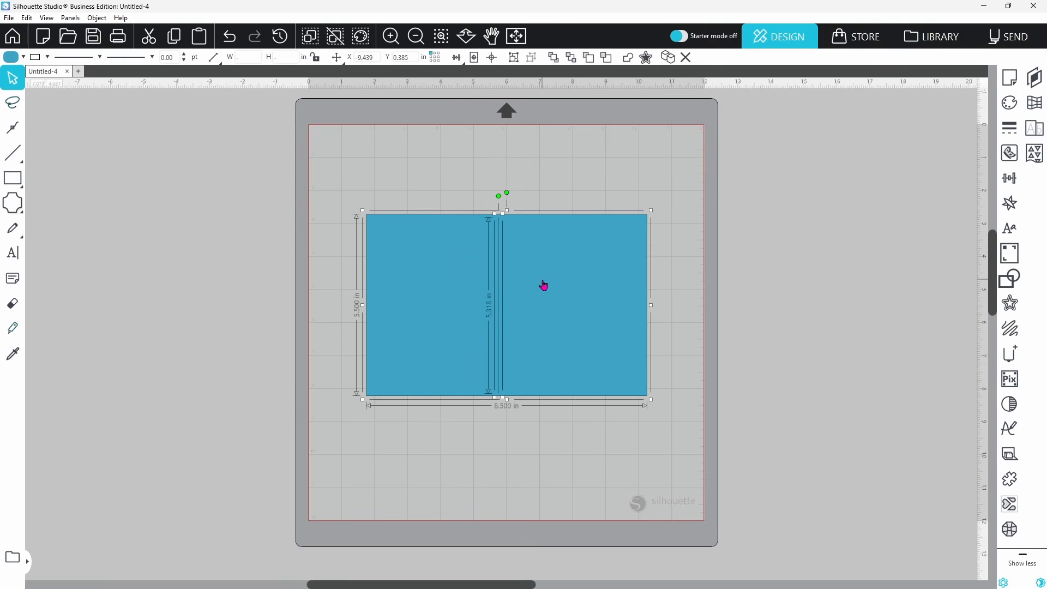
left_click(493, 57)
left_click(507, 180)
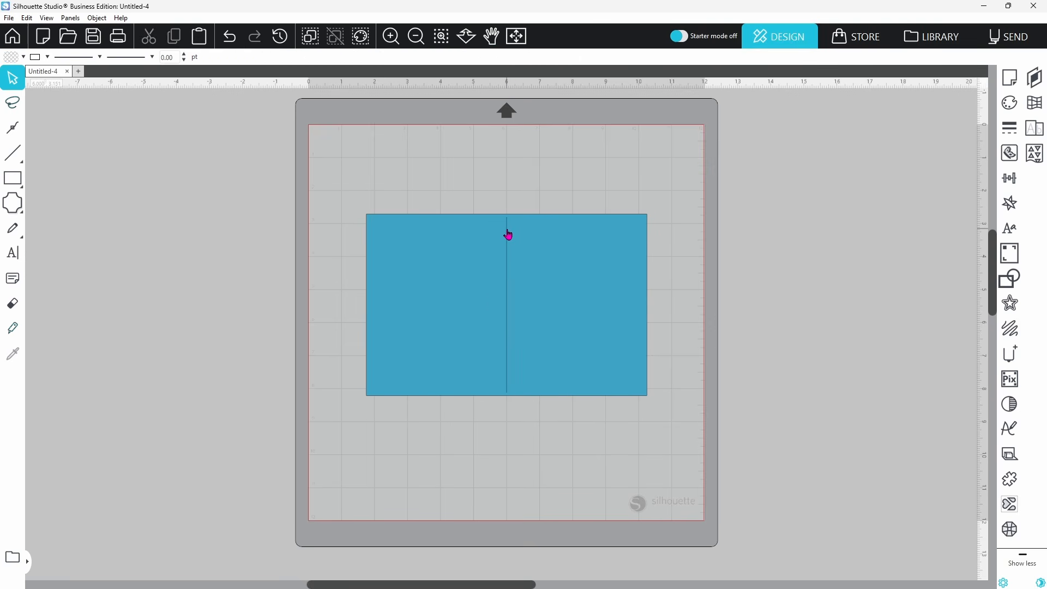
In the send view, assign all lines of the card rectangle to Tool 1, leaving the fold line on Tool 2.
left_click(508, 234)
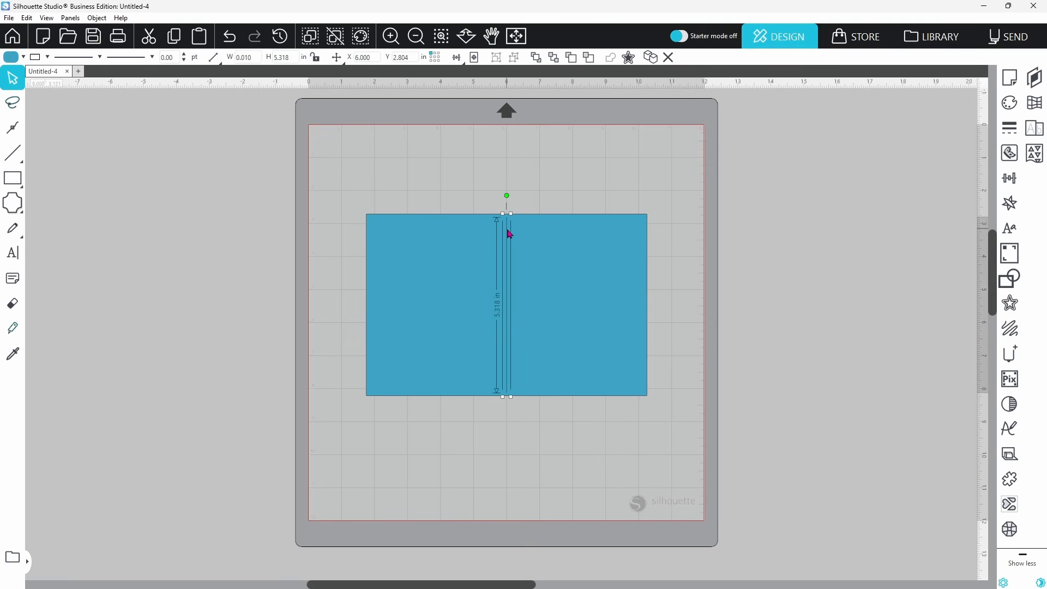
left_click(1007, 47)
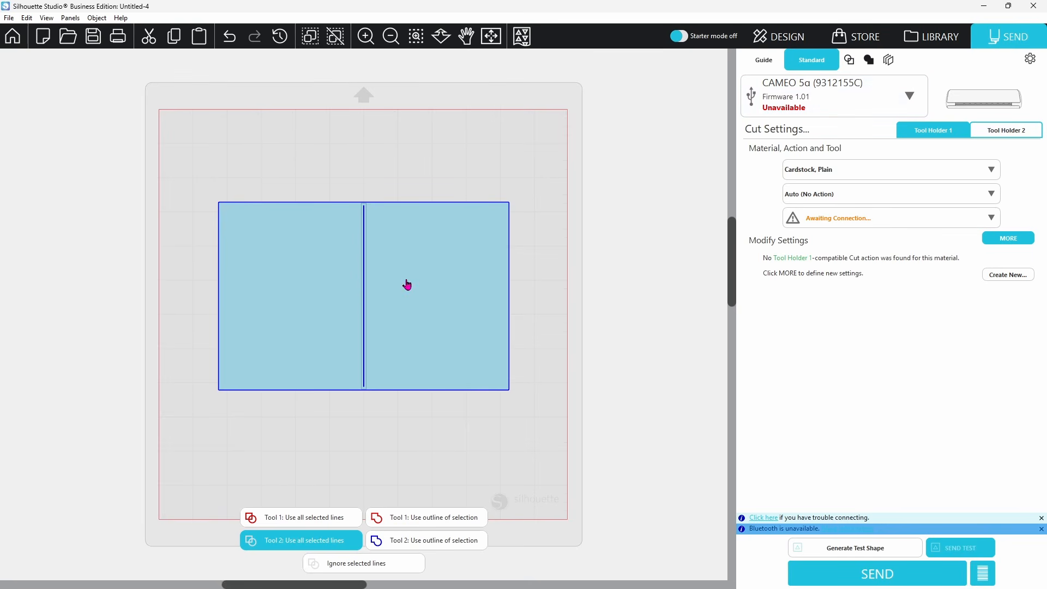
left_click(567, 279)
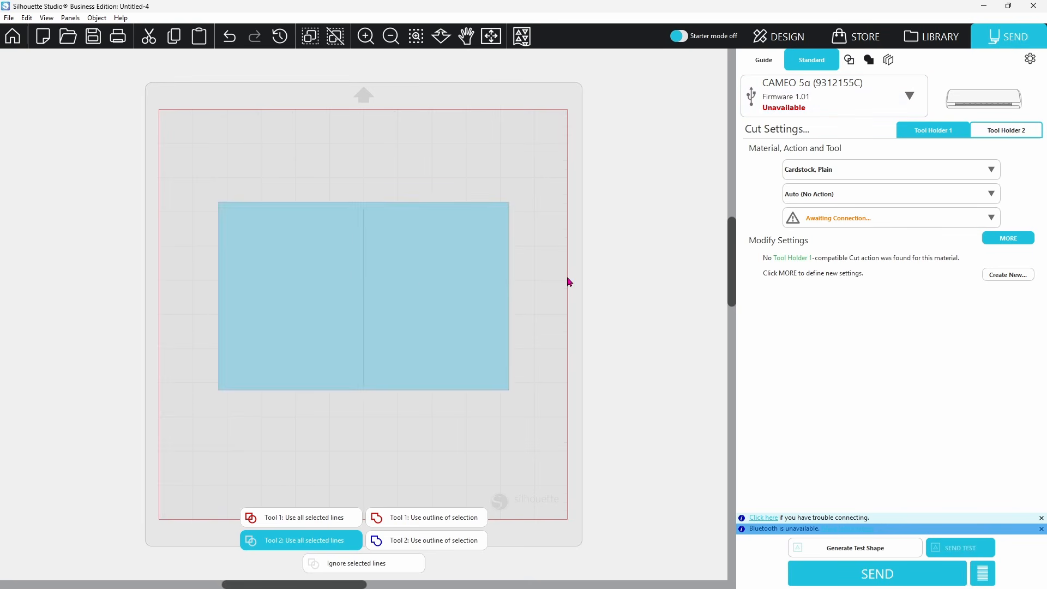
left_click(481, 288)
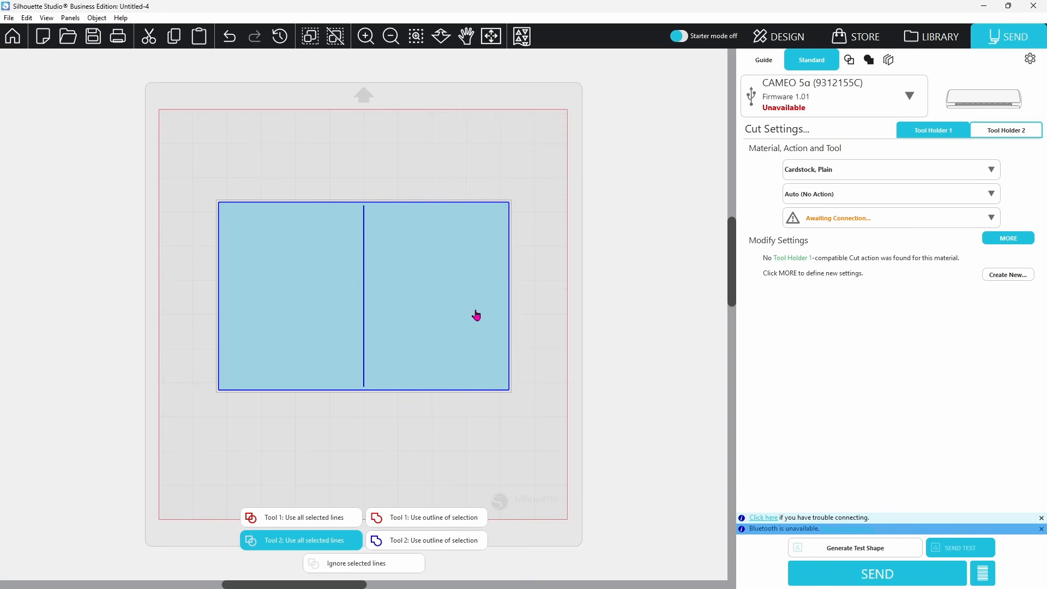
left_click(347, 524)
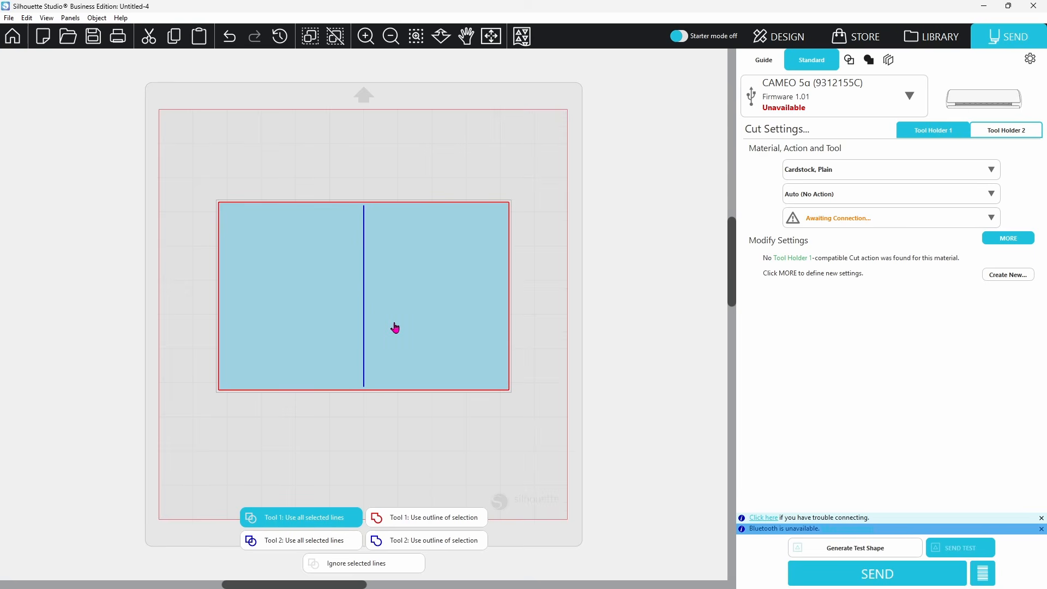
Return to the design view and group the card rectangle with its fold line.
left_click(766, 38)
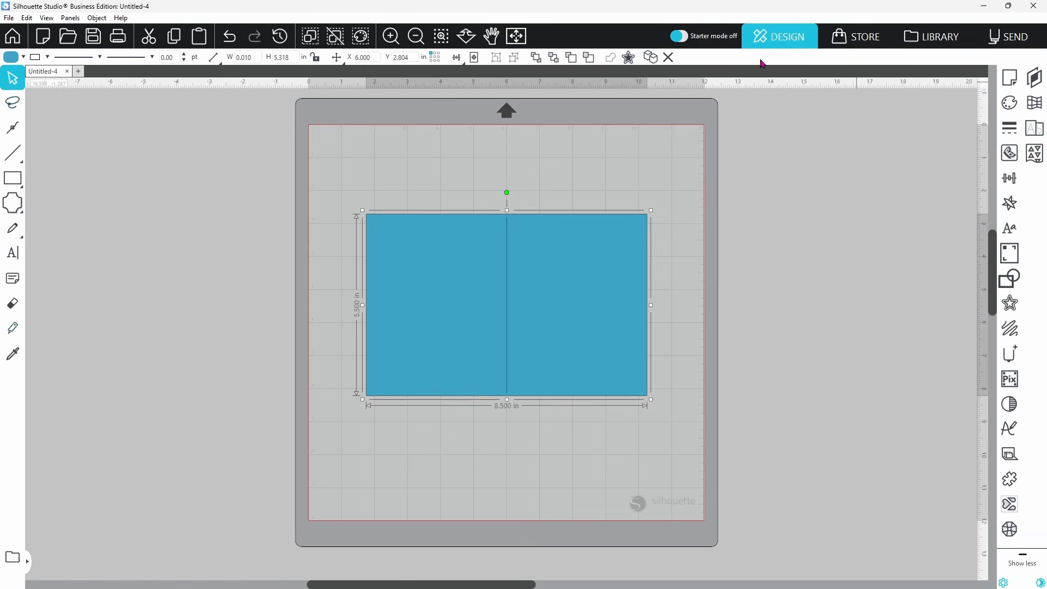
left_click(527, 262, "shift")
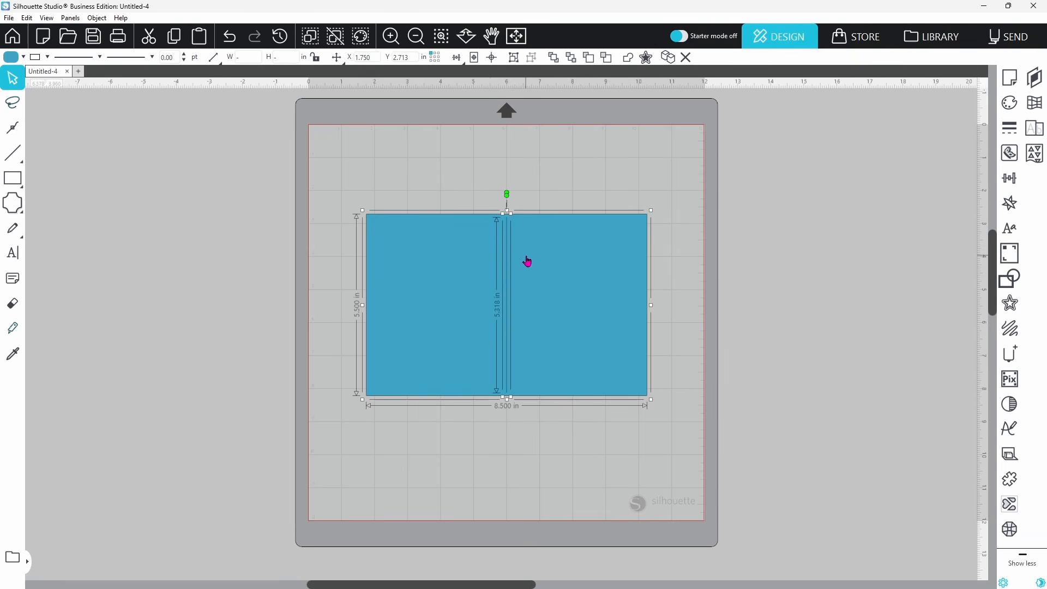
right_click(528, 262)
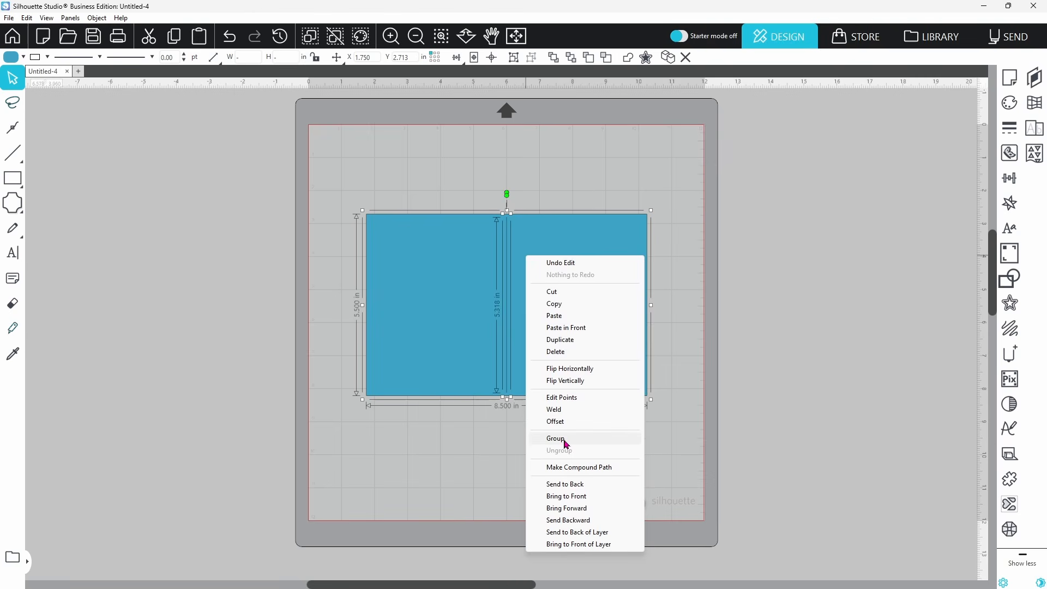
left_click(555, 438)
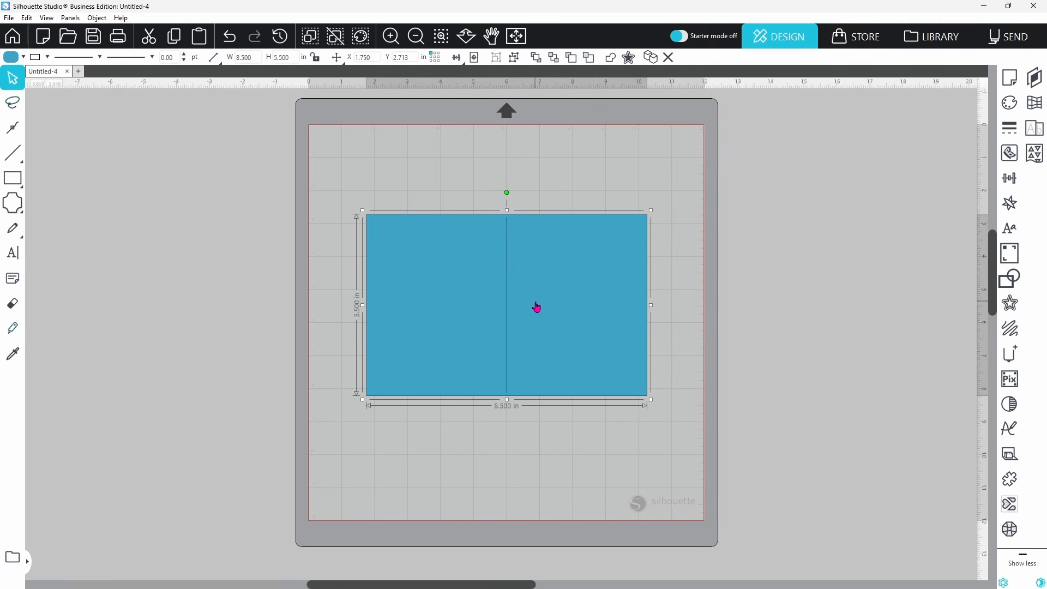
Draw a rectangle about 3.6 by 5.04 in over the card's right half and move it off to the right of the card.
left_click(12, 177)
left_click_drag(520, 222, 642, 394)
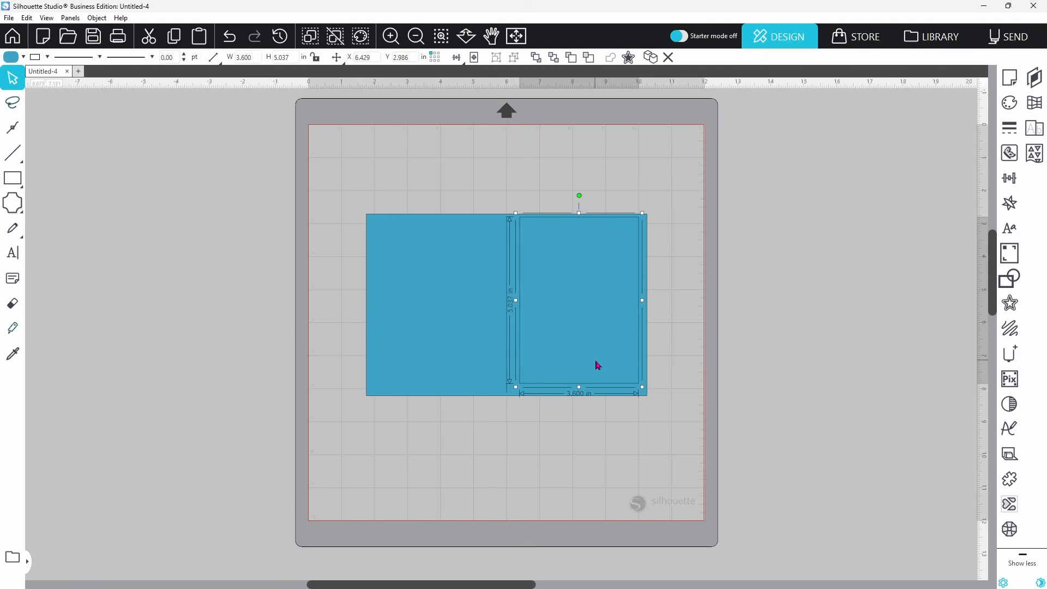
left_click_drag(593, 369, 776, 368)
left_click(500, 388)
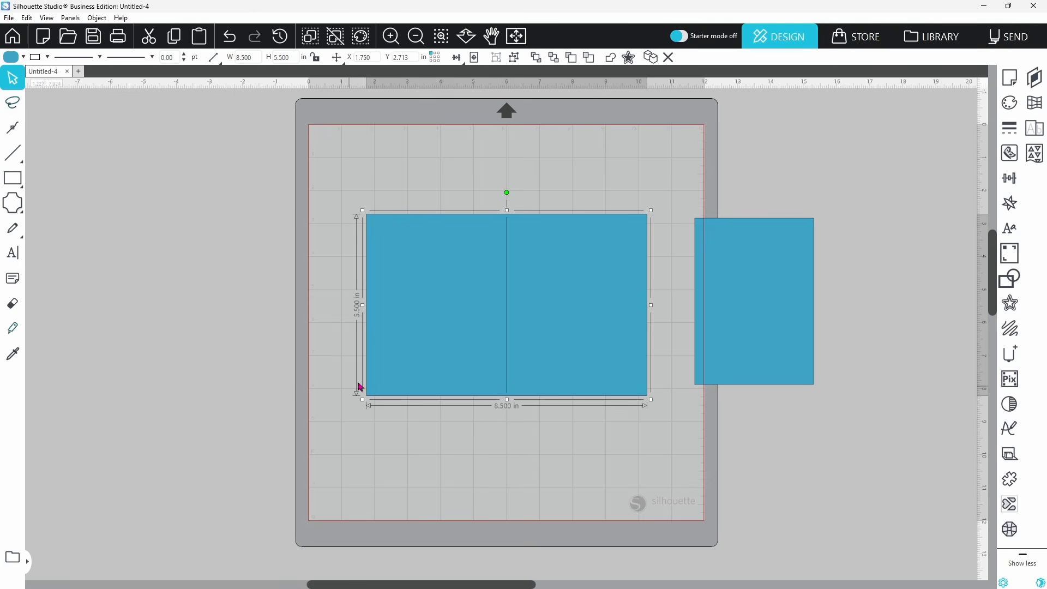
Size the new rectangle to 3.75 in wide by 5 in high and fill it with pink.
left_click(741, 347)
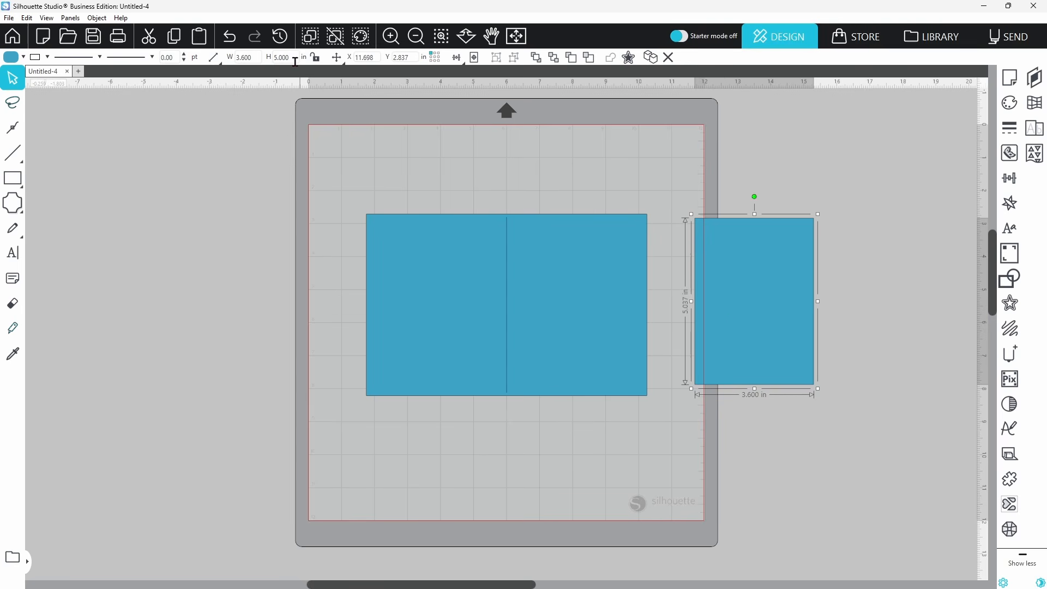
left_click(535, 334)
left_click(733, 308)
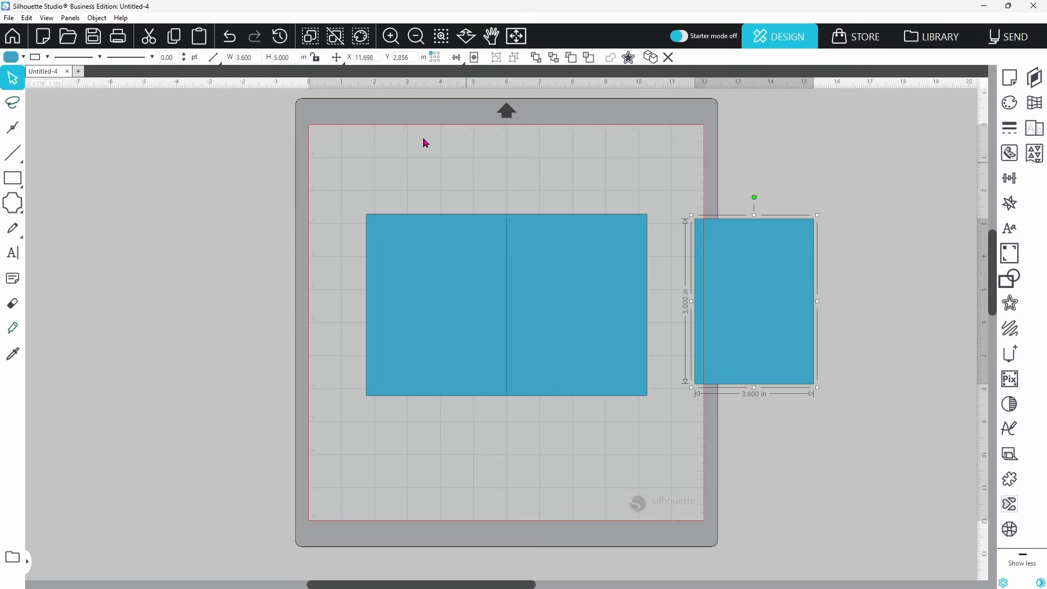
left_click(258, 58)
type("3.75")
key("Return")
left_click(23, 59)
left_click(11, 77)
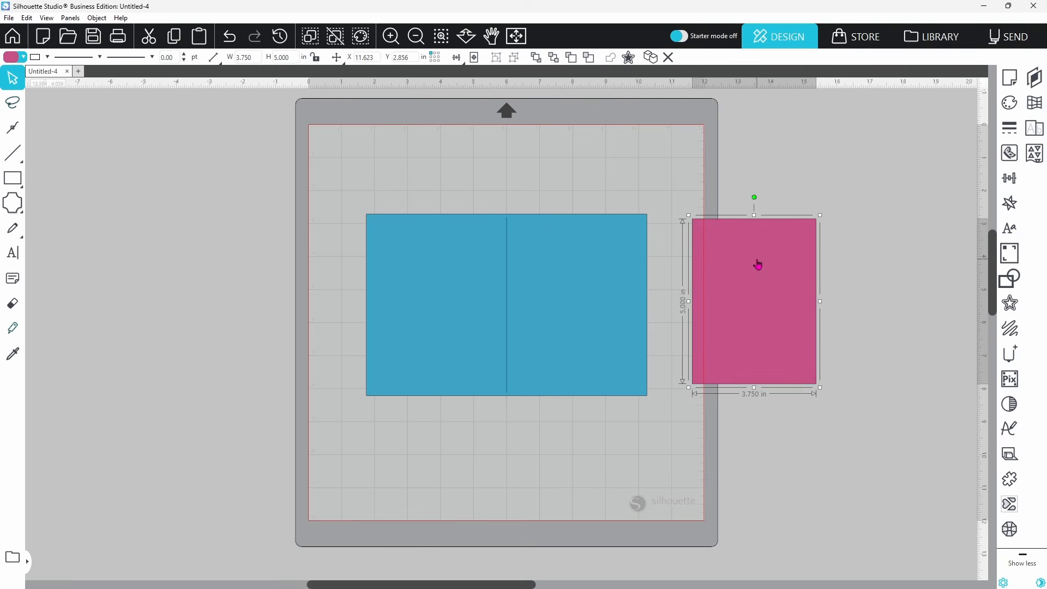
Test the pink panel on the card's right half and move it off the mat, up and left of the card.
left_click_drag(760, 264, 583, 266)
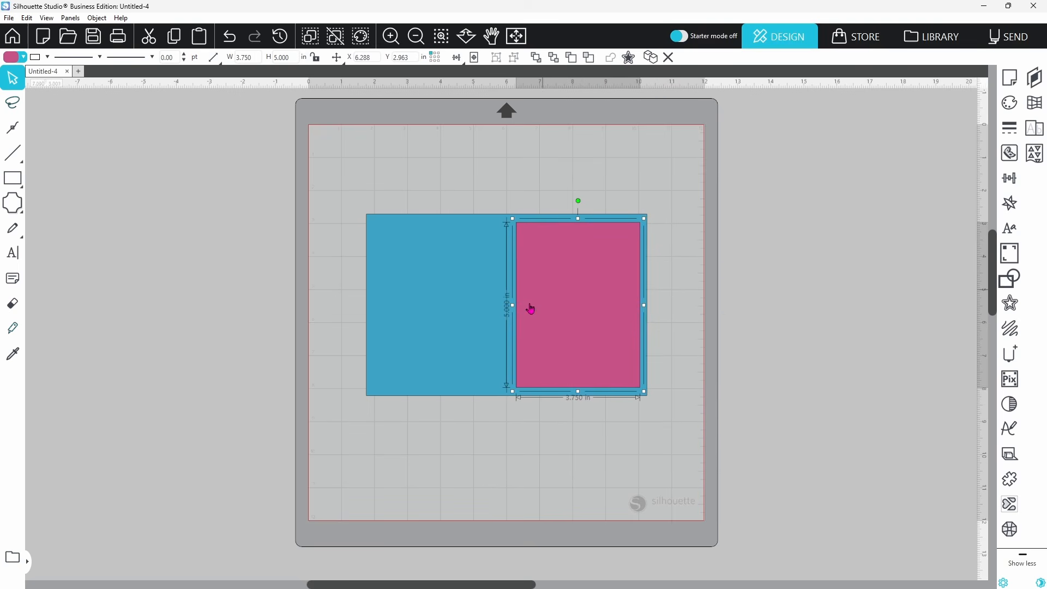
left_click(745, 375)
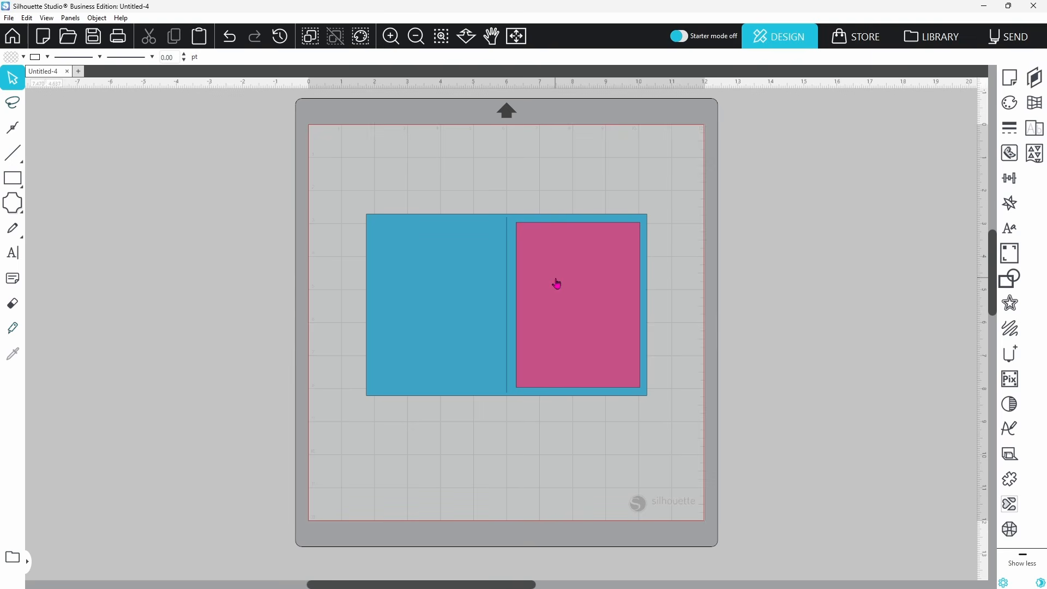
left_click_drag(556, 283, 218, 193)
Save the design to the hard drive in the Card Bases > A2 folder as A2 Square.
mouse_move(18, 181)
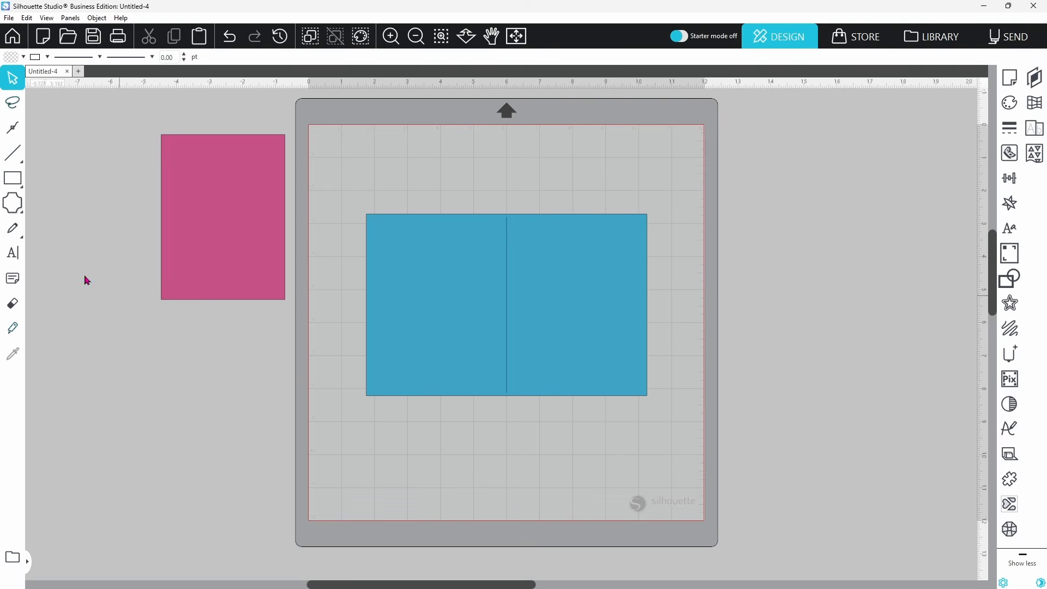
left_click(8, 18)
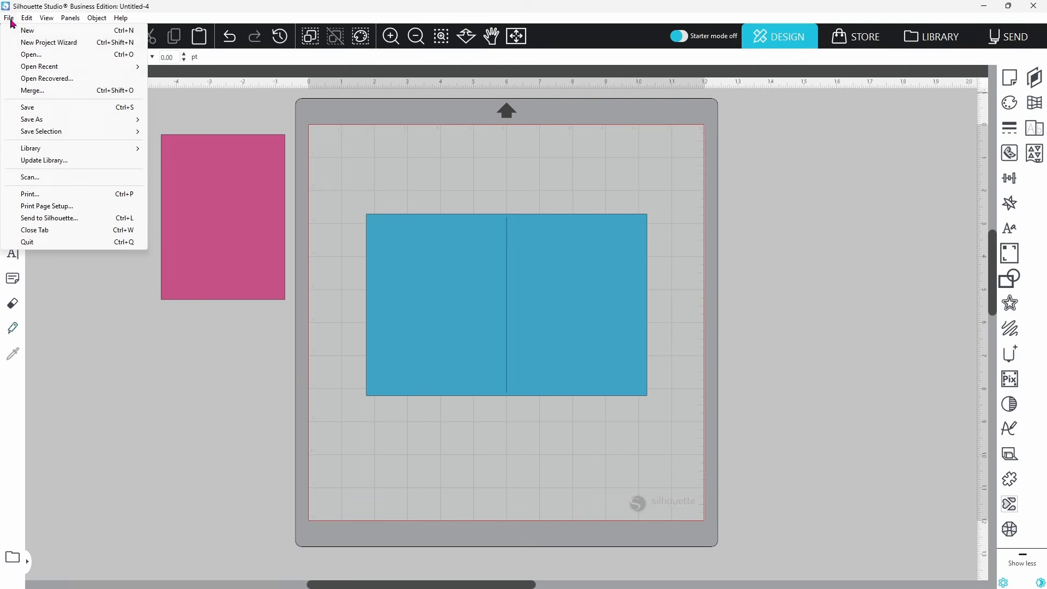
mouse_move(34, 132)
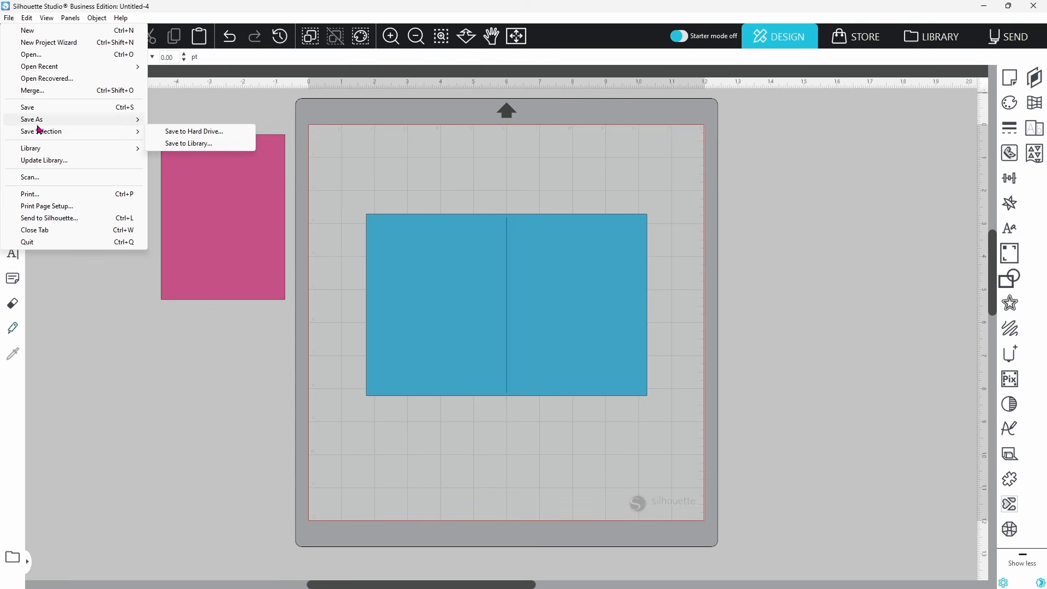
left_click(177, 121)
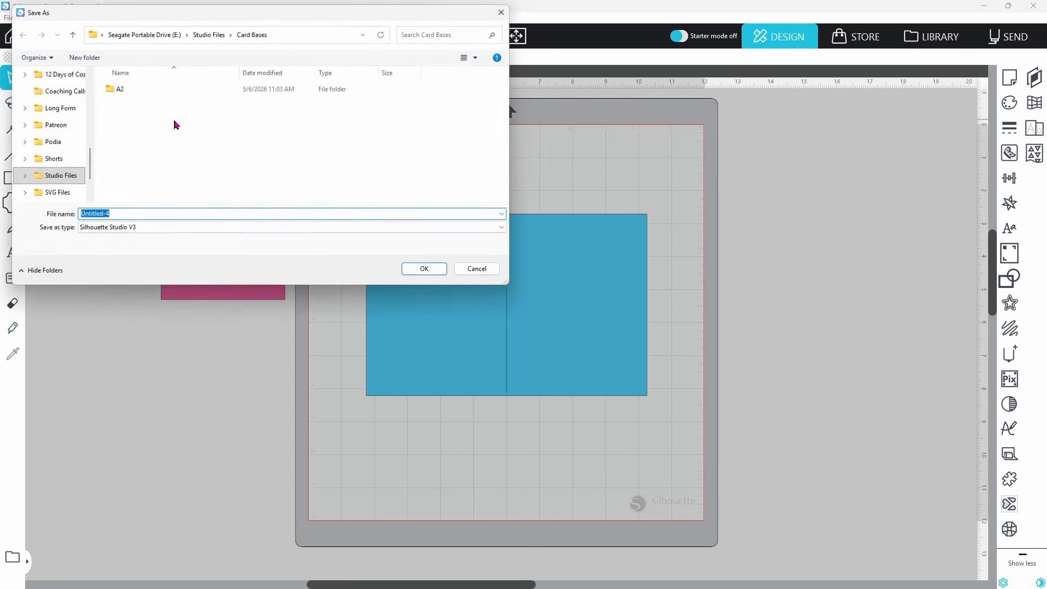
double_click(107, 90)
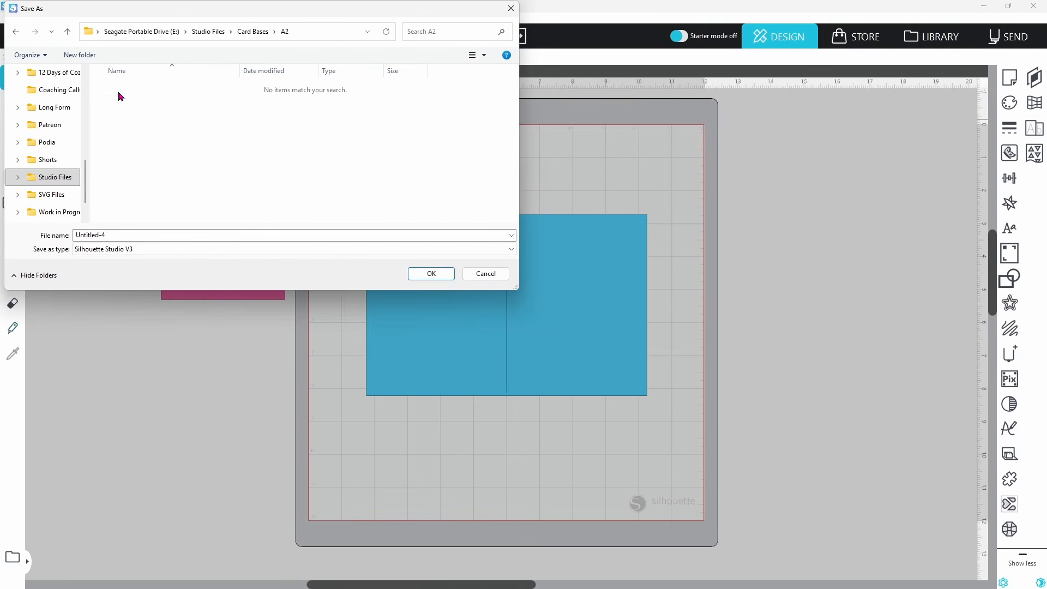
left_click(118, 235)
double_click(117, 234)
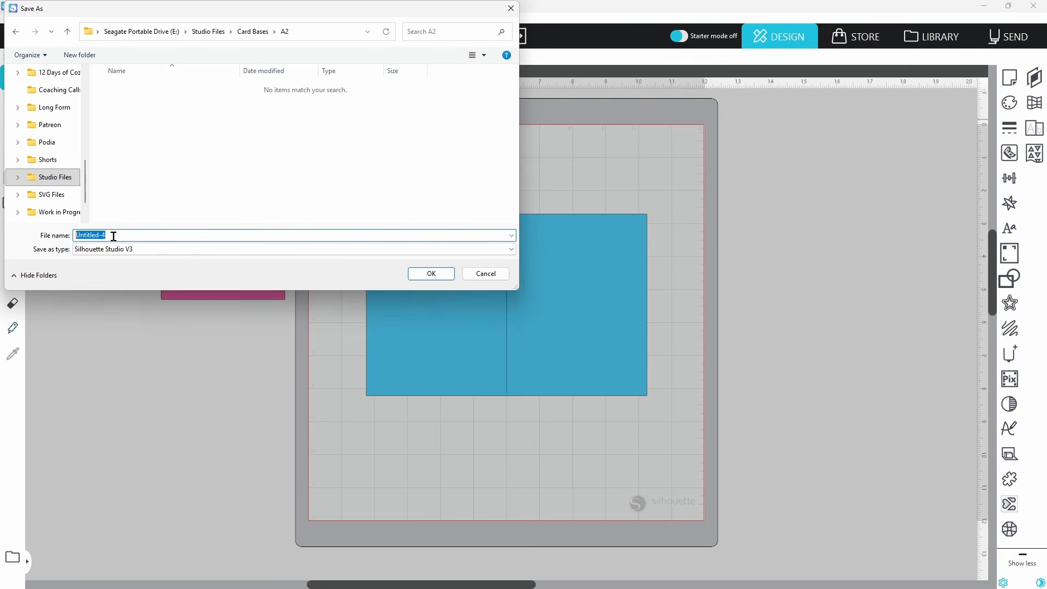
type("A2 Square")
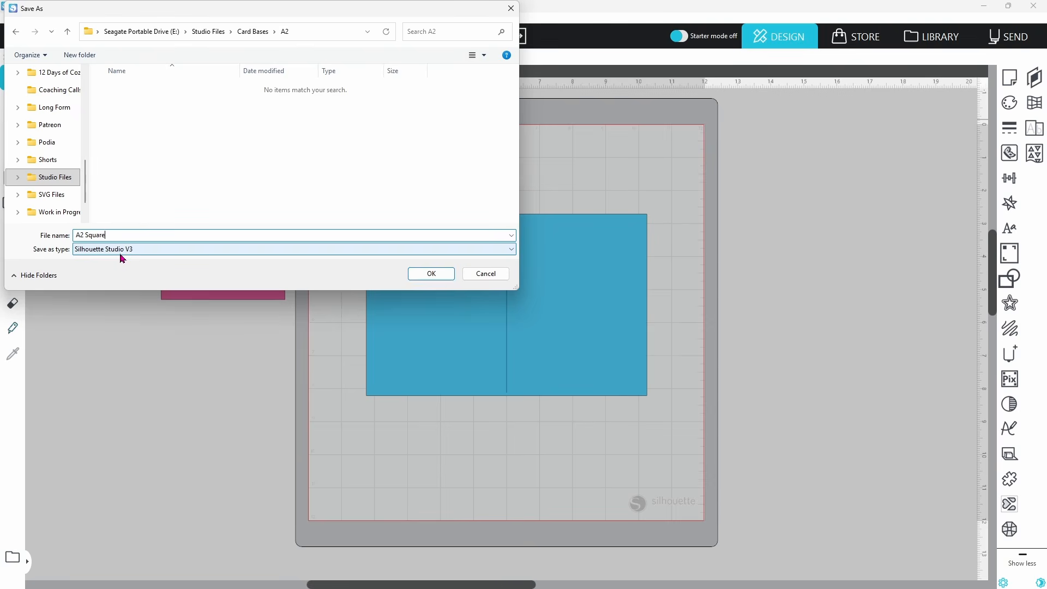
left_click(431, 274)
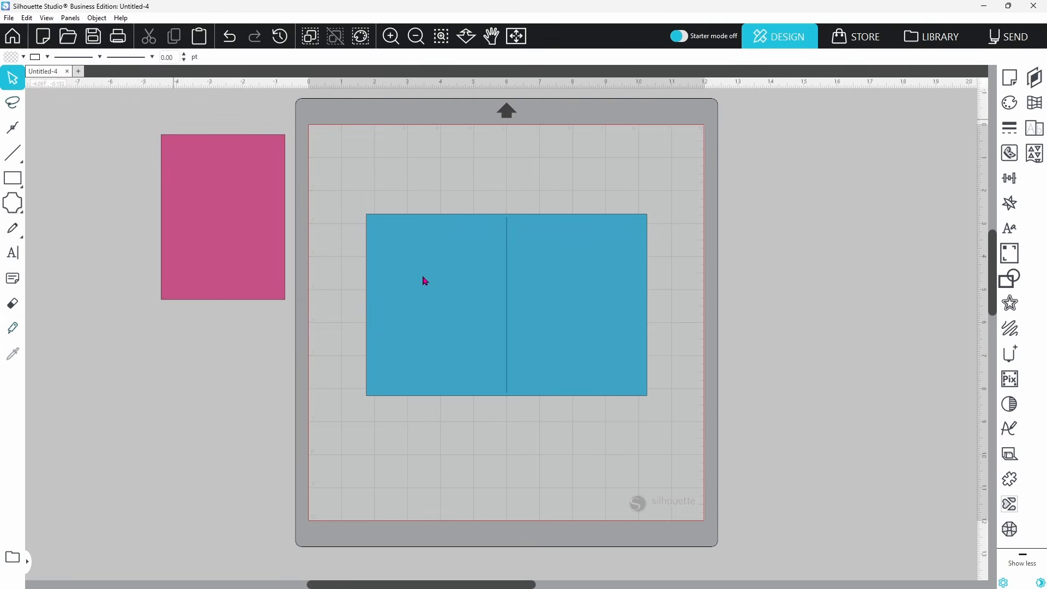
Start a new document and merge the A2 Square file into it.
left_click(79, 71)
left_click(9, 20)
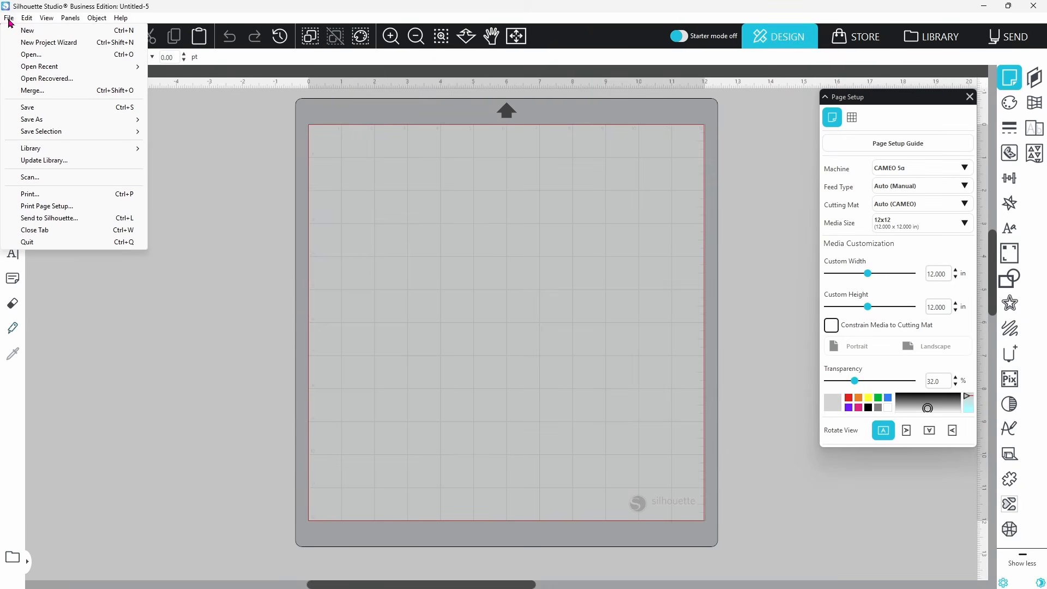
left_click(23, 92)
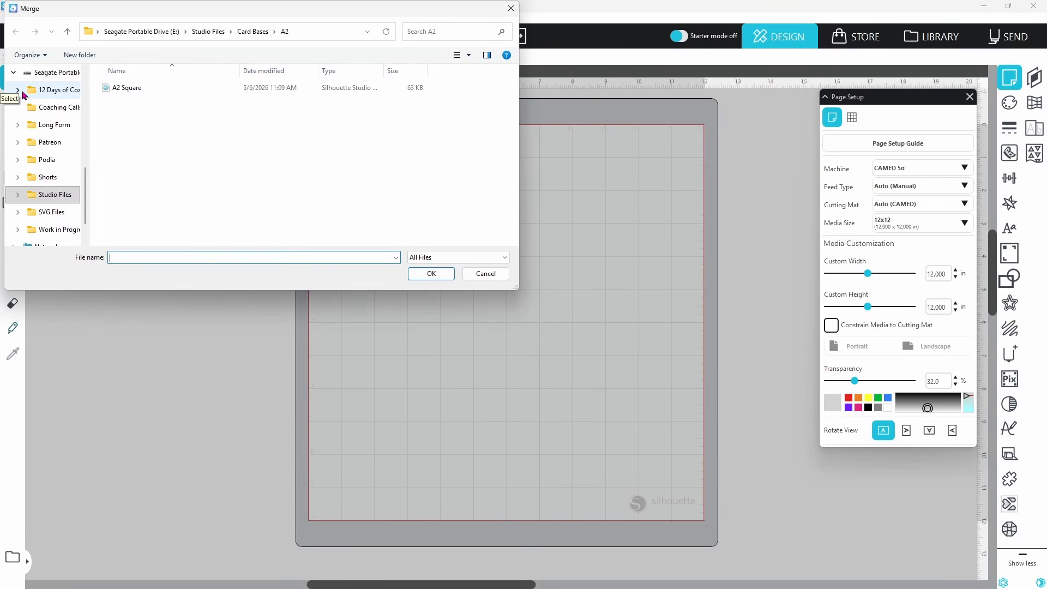
double_click(125, 89)
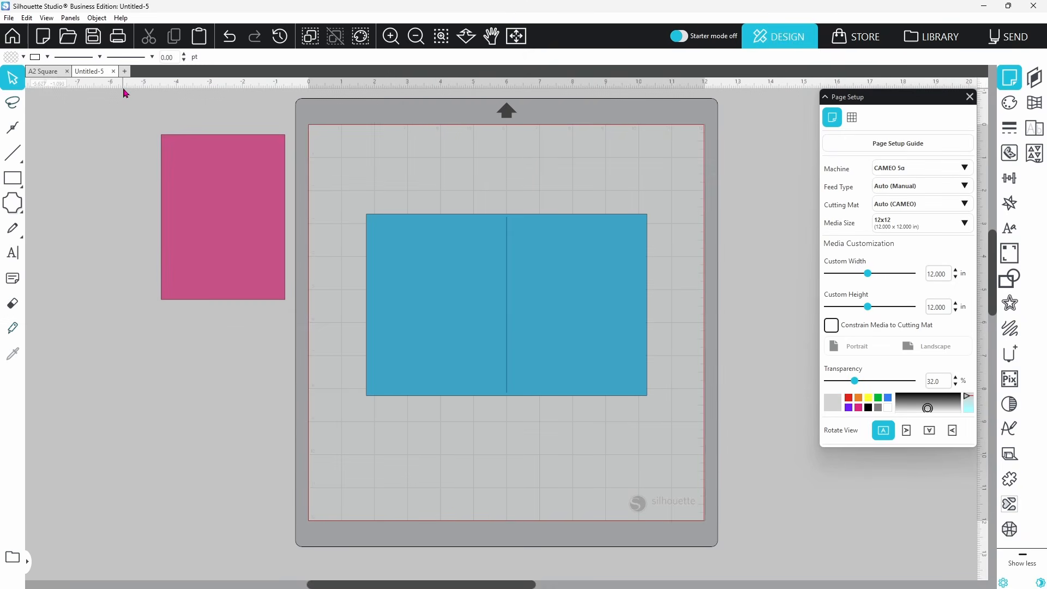
Compare the A2 Square and new documents, and inspect the merged card's tool assignments in the send view.
left_click(39, 75)
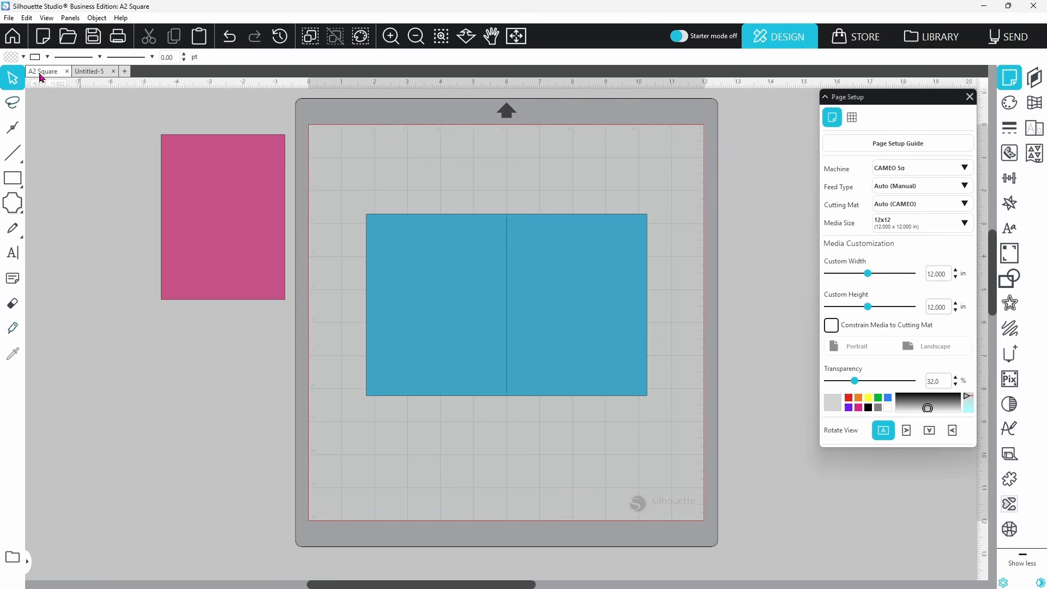
left_click(88, 75)
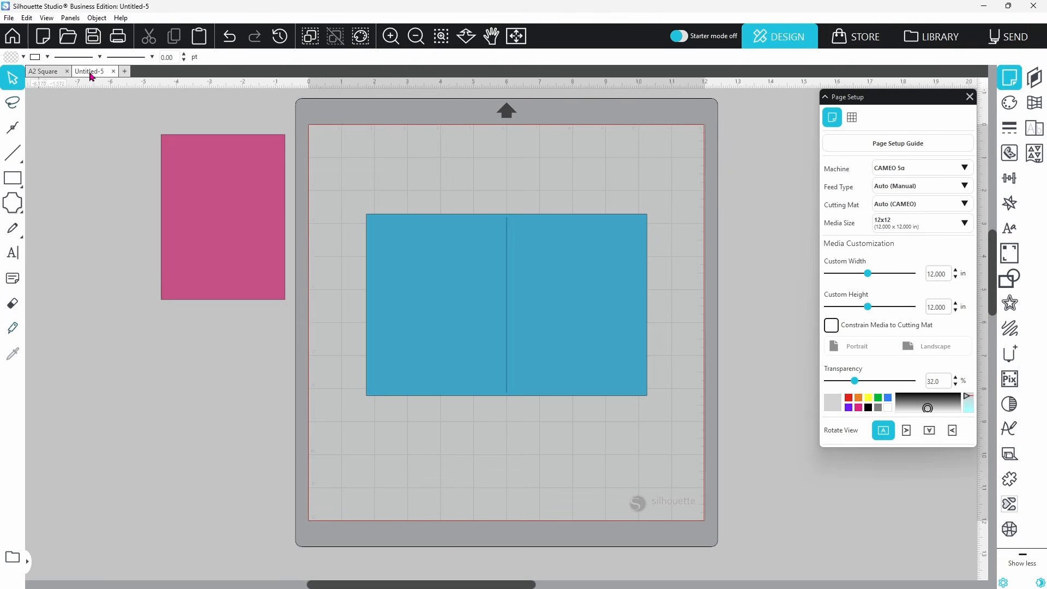
left_click(1001, 44)
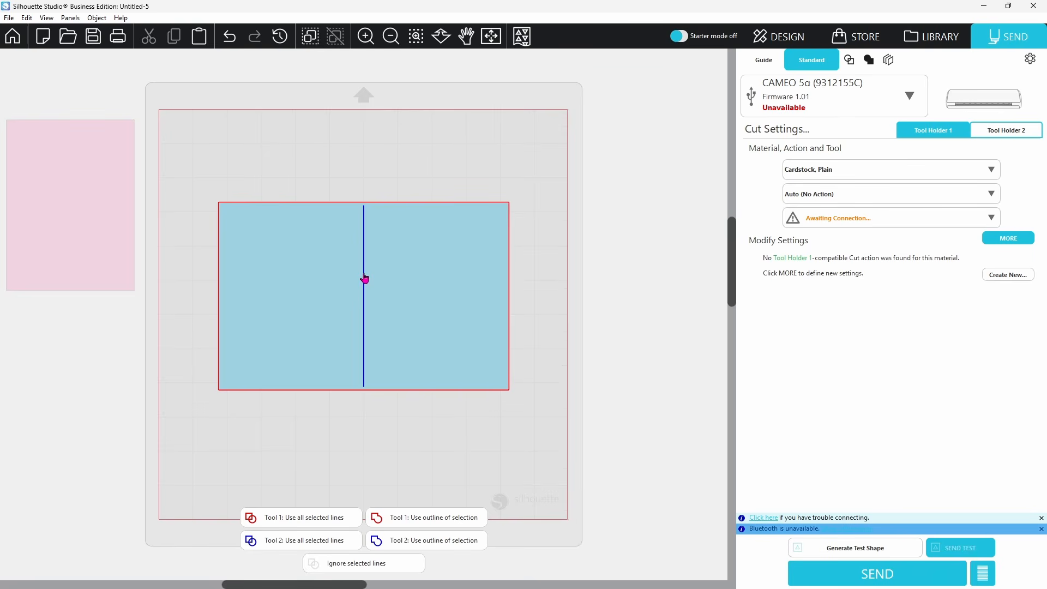
Back in the design view, select the pink panel and the card base together and delete them.
left_click(251, 190)
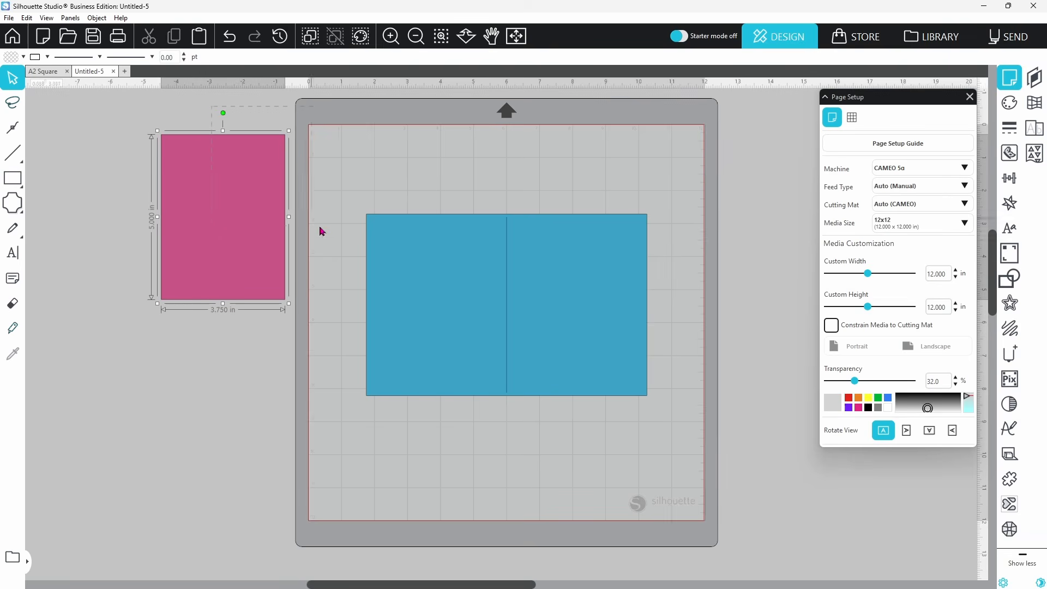
left_click(403, 292, "shift")
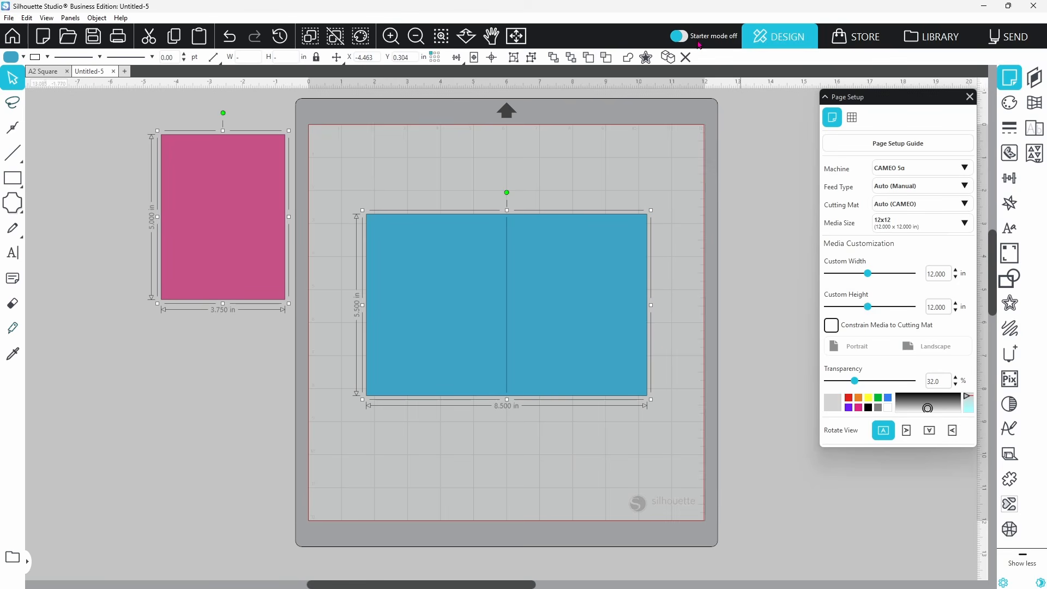
key("Delete")
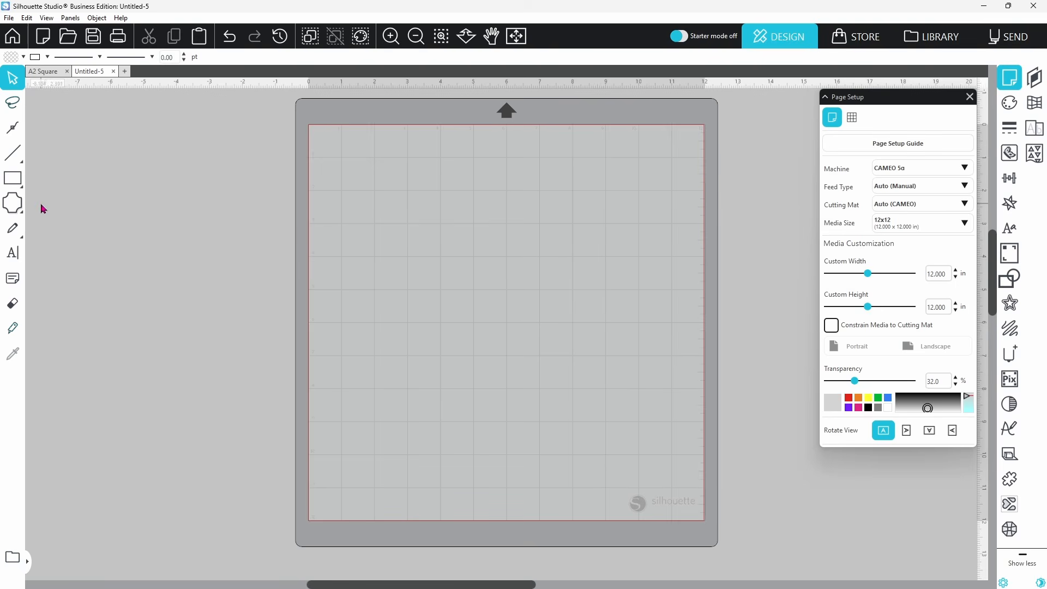
Draw a rounded rectangle about 3.24 by 4.79 in near the middle of the mat and convert it to a path.
mouse_move(12, 177)
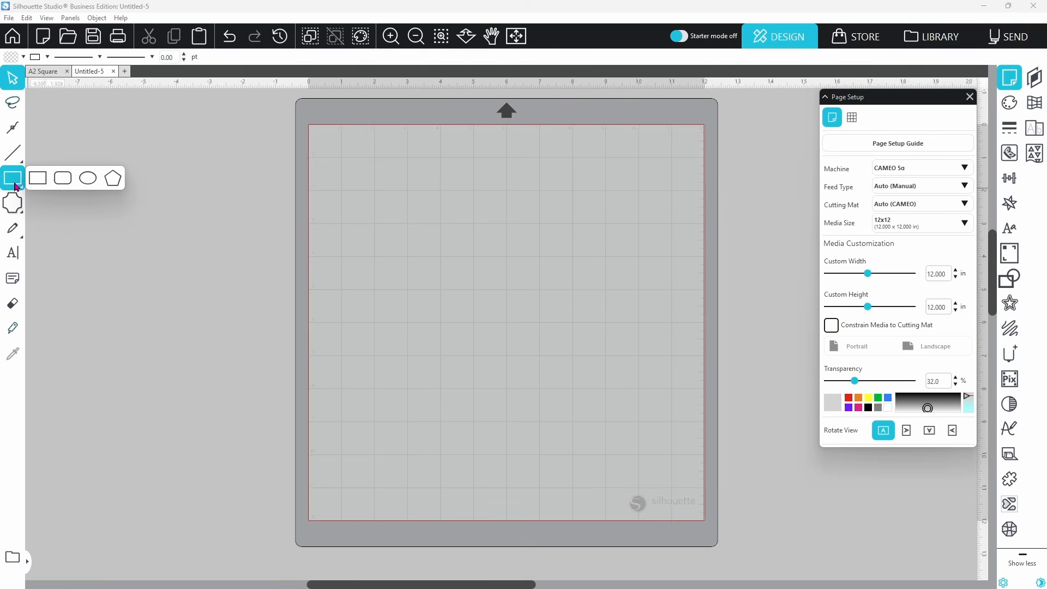
left_click(63, 182)
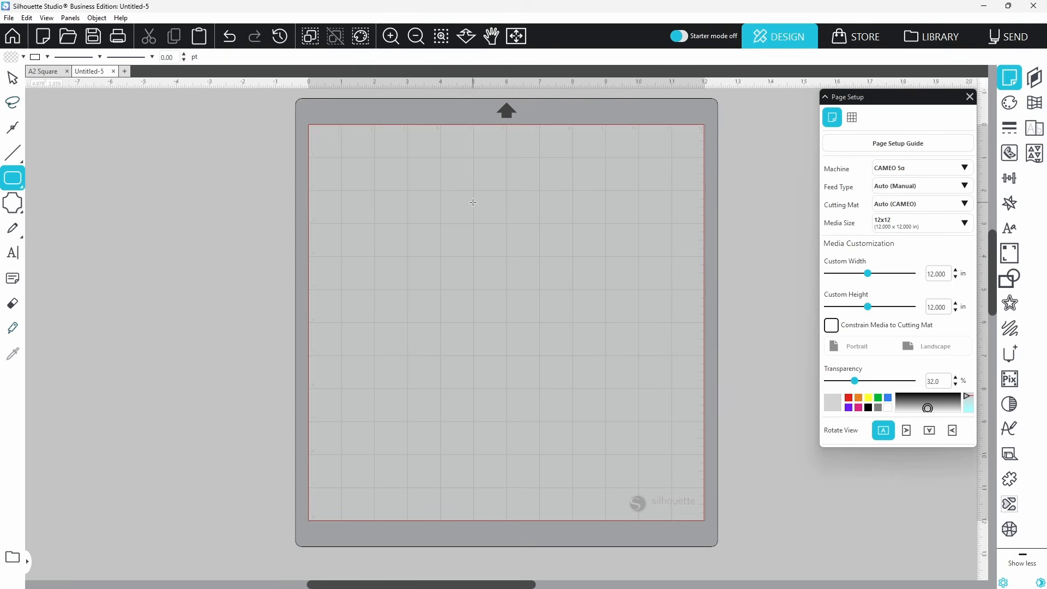
mouse_move(474, 201)
left_mouse_down()
mouse_move(543, 351)
mouse_move(583, 362)
left_mouse_up()
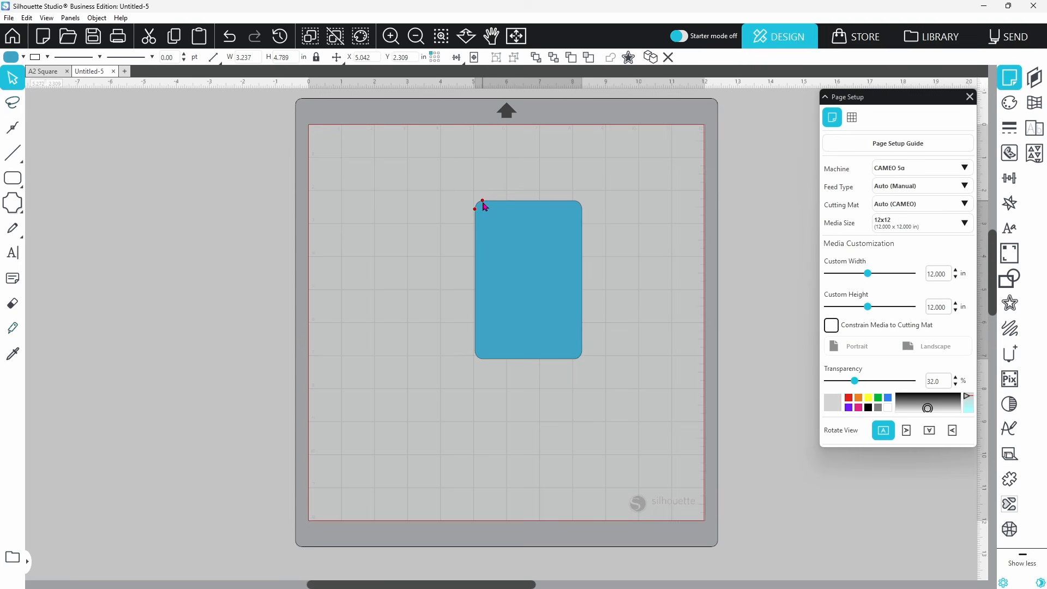
right_click(518, 241)
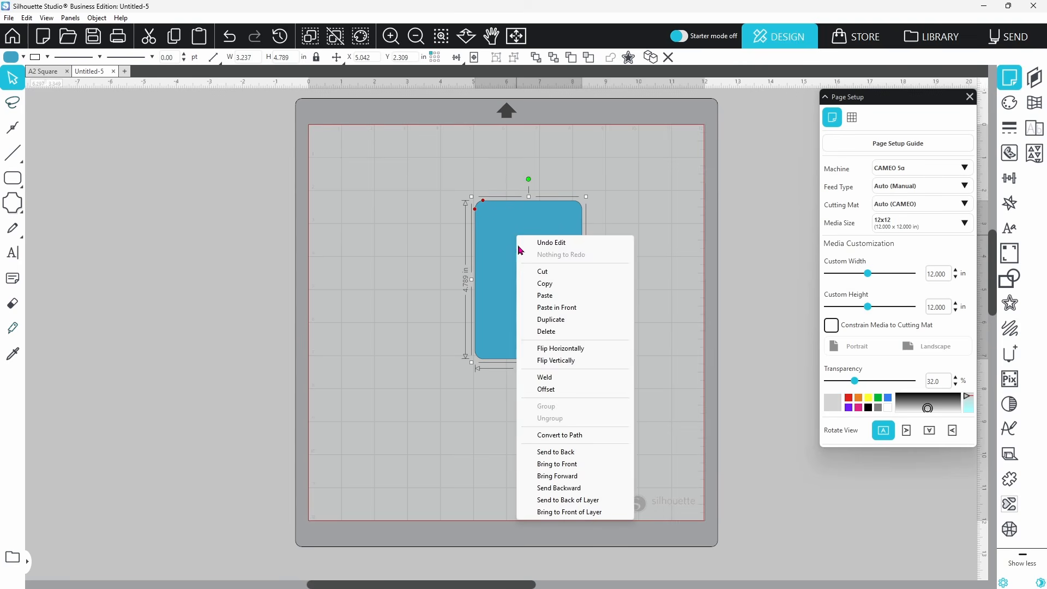
left_click(551, 436)
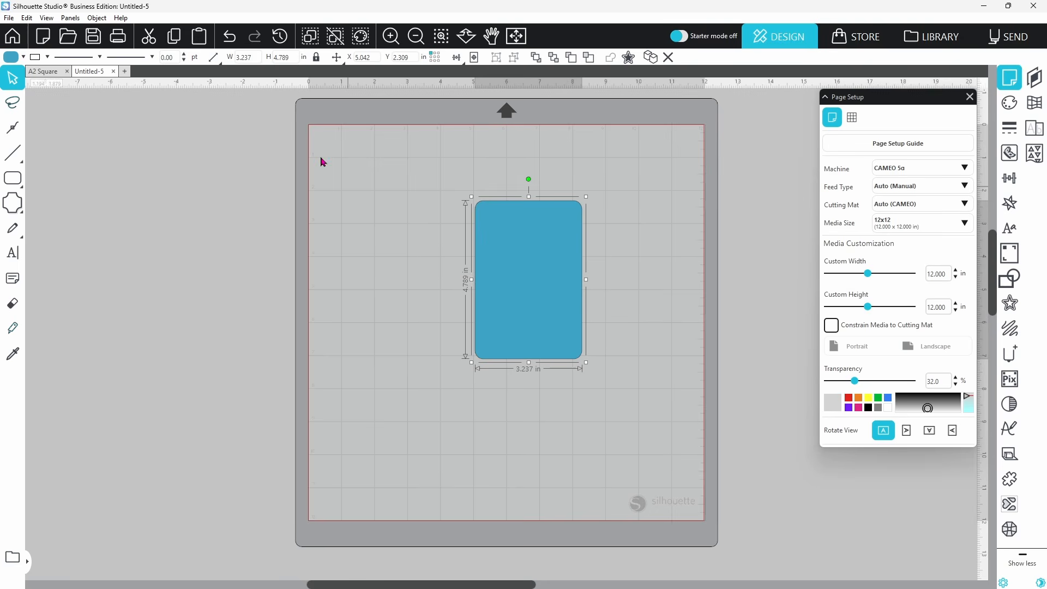
Set the rounded rectangle's width to 4.260 in with its proportions locked.
left_click(254, 58)
type("4.260")
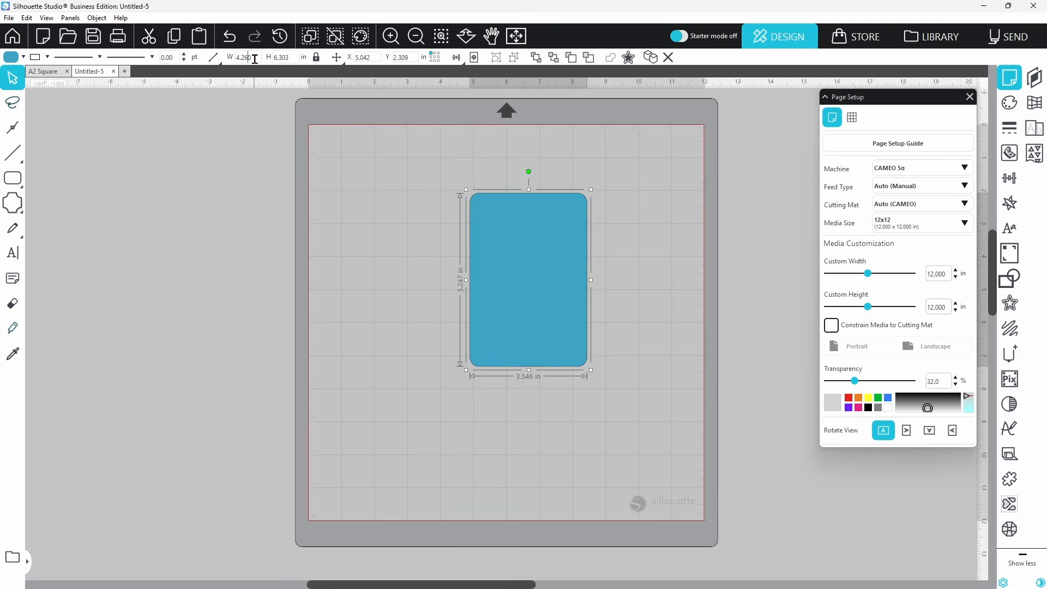
key("Return")
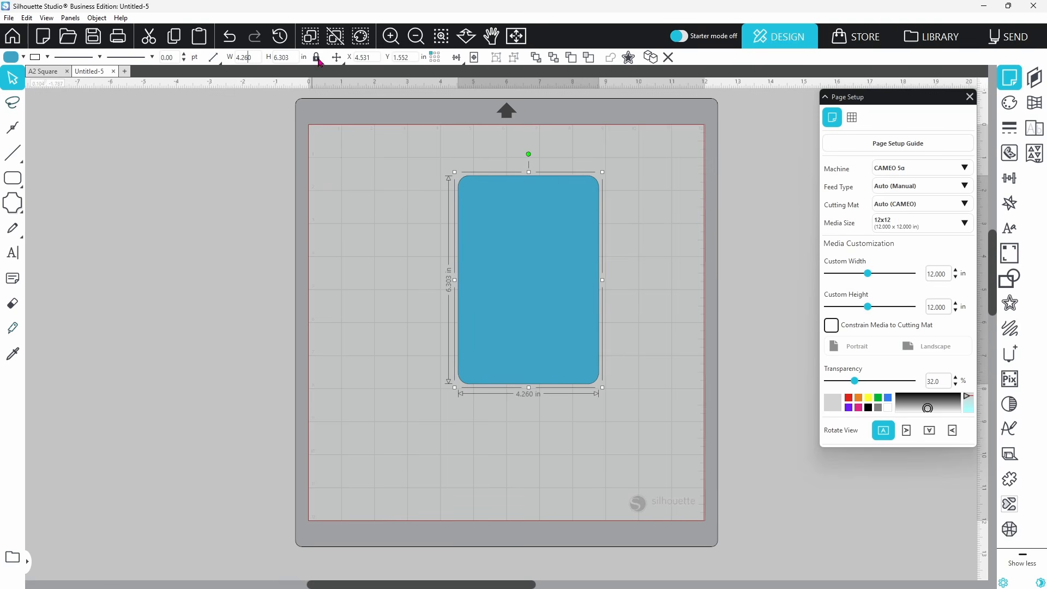
Unlock the rounded rectangle's proportions and set its height to 5.5 in.
left_click(336, 57)
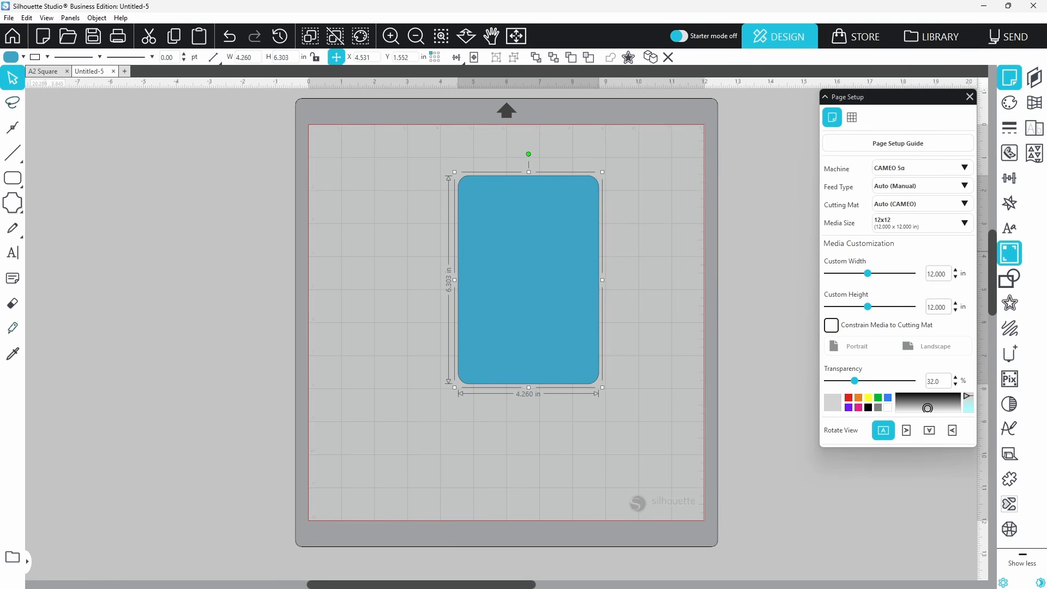
double_click(293, 57)
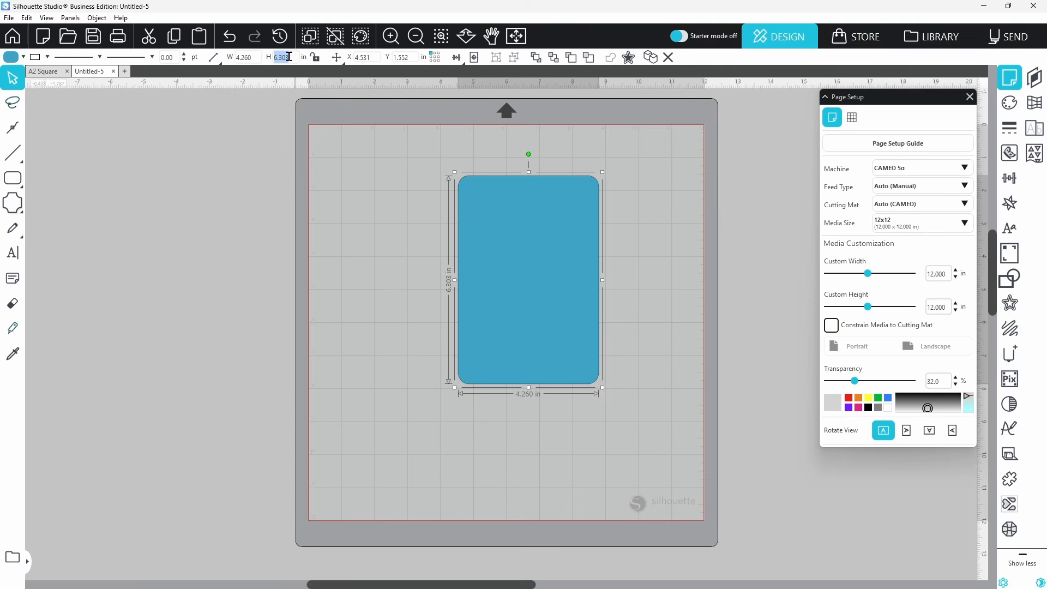
type("5.5")
key("Return")
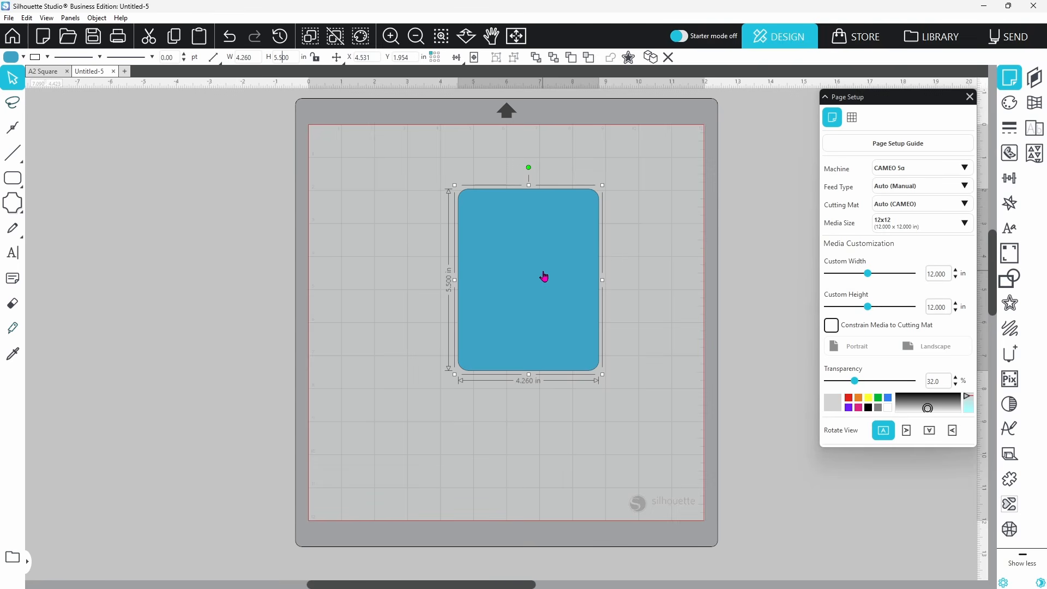
Duplicate the rounded rectangle and place the copy to its right so their adjoining edges overlap slightly.
left_click_drag(546, 277, 552, 278)
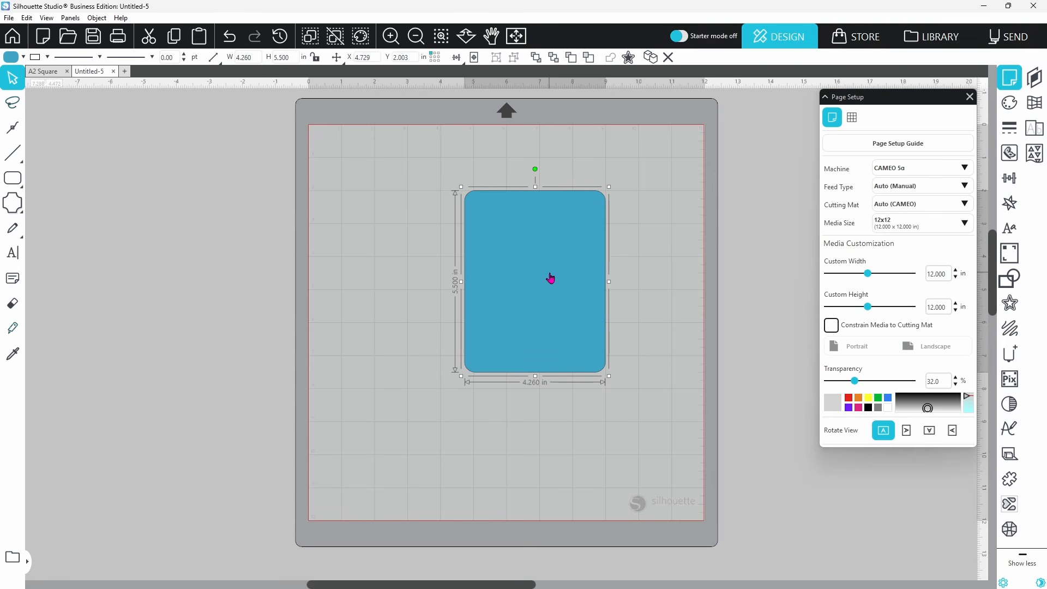
left_click(650, 59)
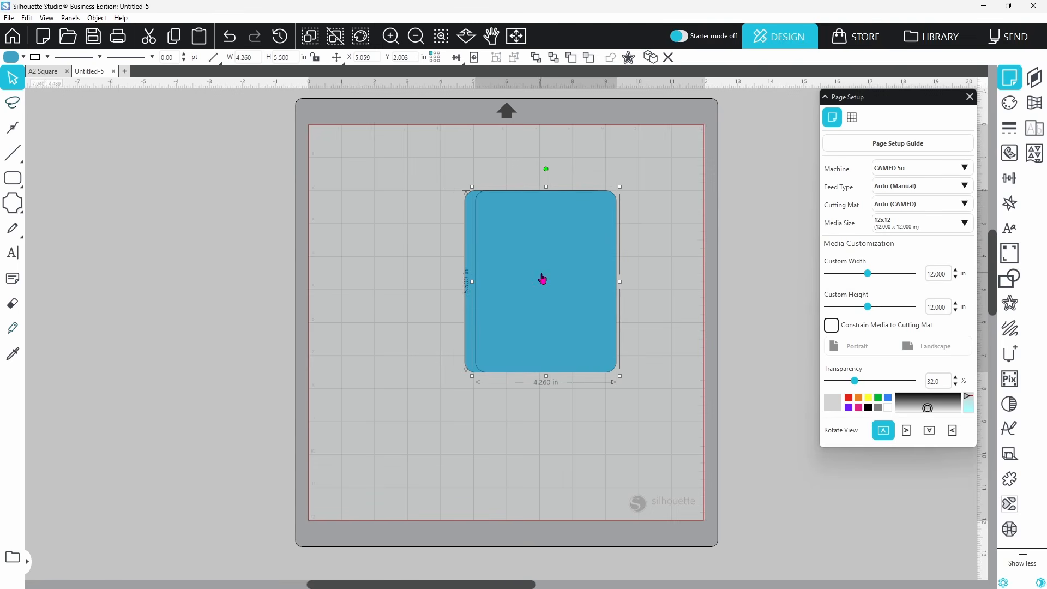
left_click_drag(542, 280, 673, 279)
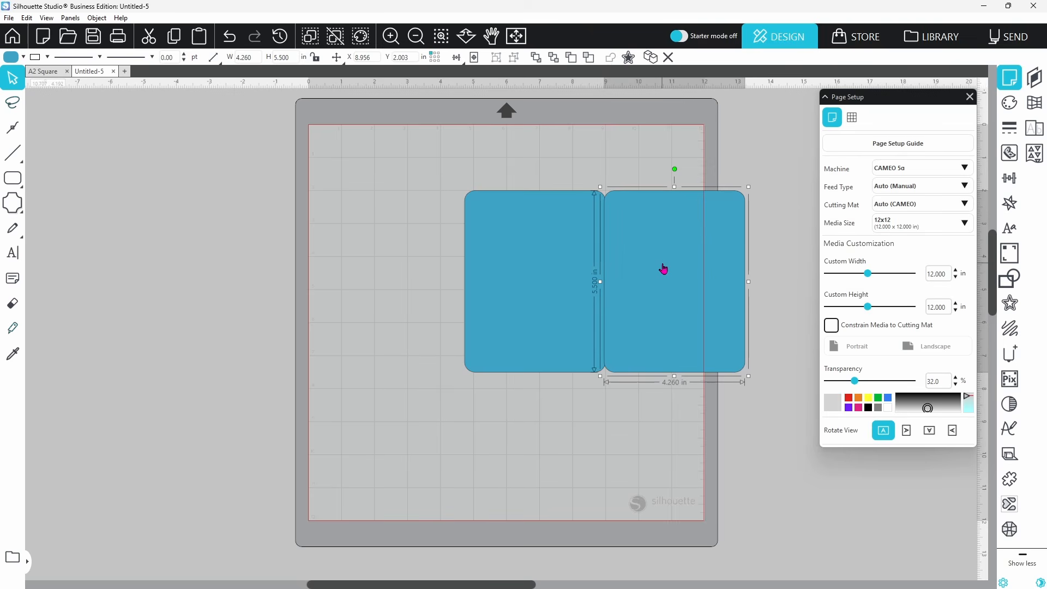
Weld the two overlapping rounded rectangles into one card base and move it fully onto the mat.
left_click_drag(564, 168, 628, 229)
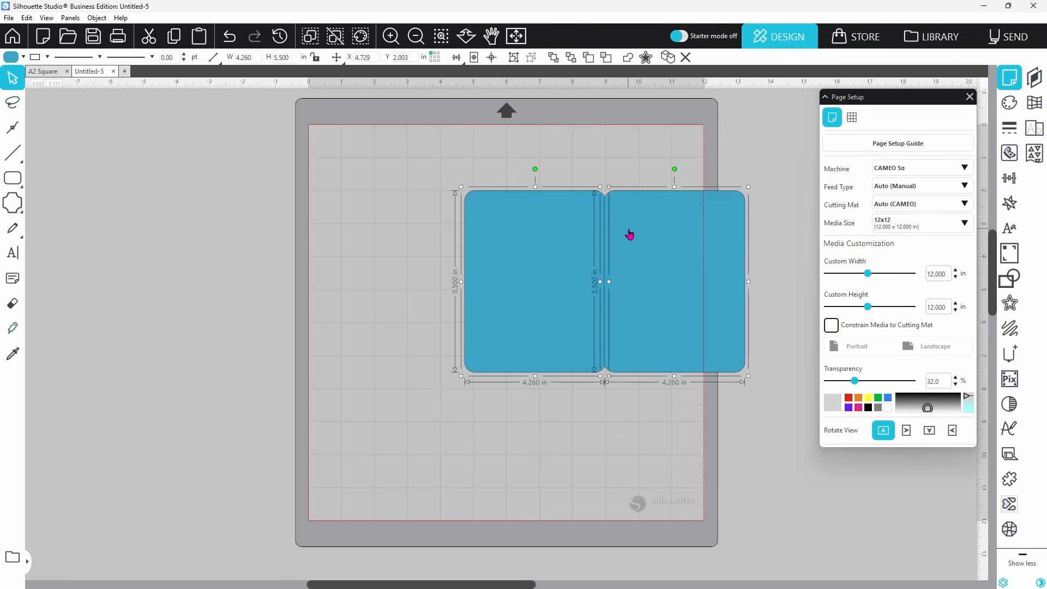
right_click(629, 235)
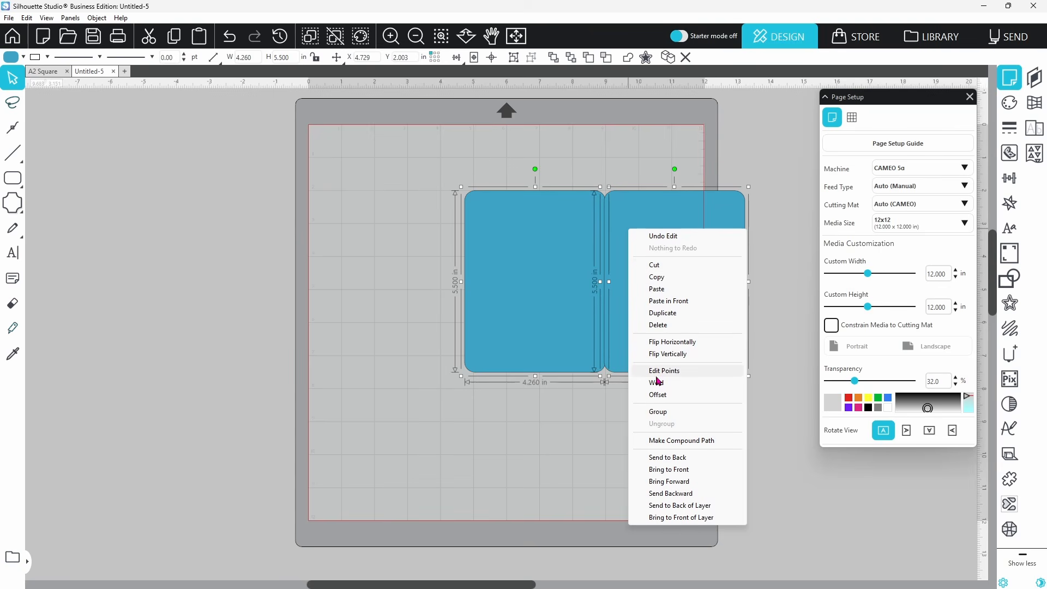
left_click(658, 384)
left_click_drag(654, 357, 562, 340)
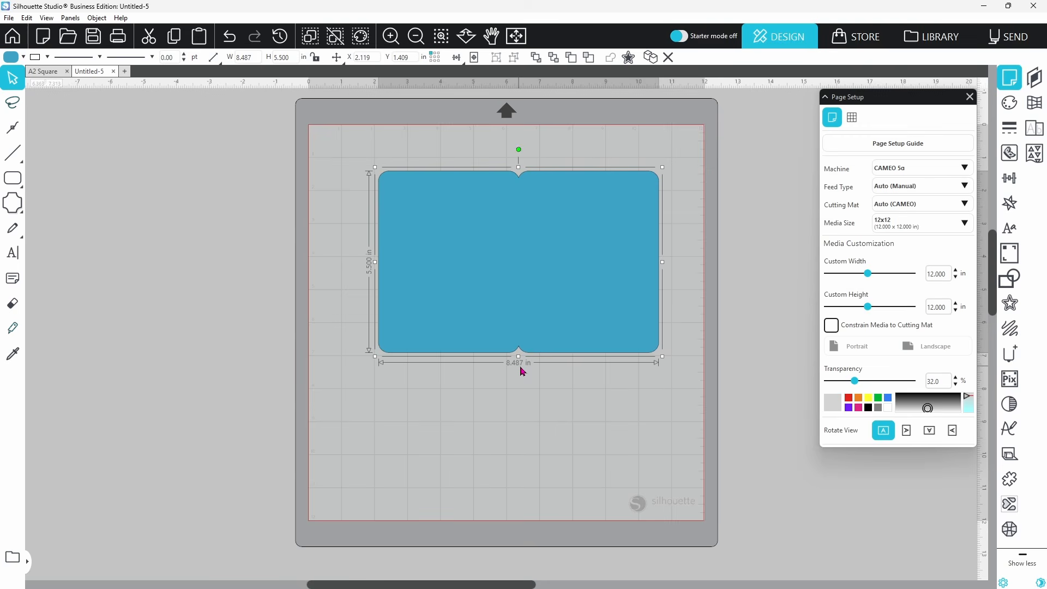
Set the welded card base's width to 8.5 in, leaving its proportions unlocked.
double_click(254, 57)
type("8.5")
key("Return")
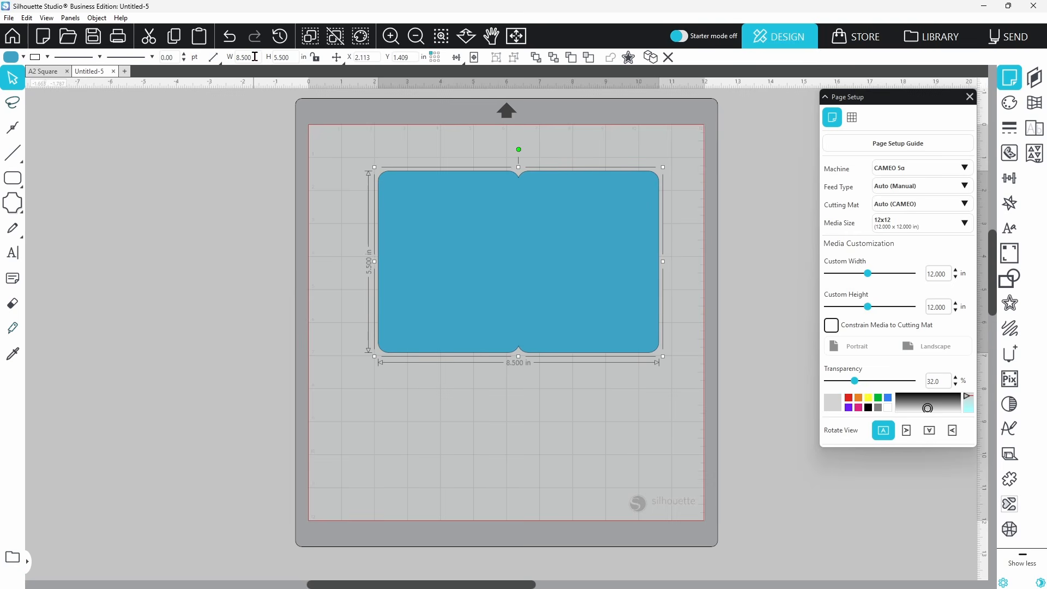
Draw a vertical fold line about 4.81 in long between the card's two notches and center it on the card base.
mouse_move(12, 154)
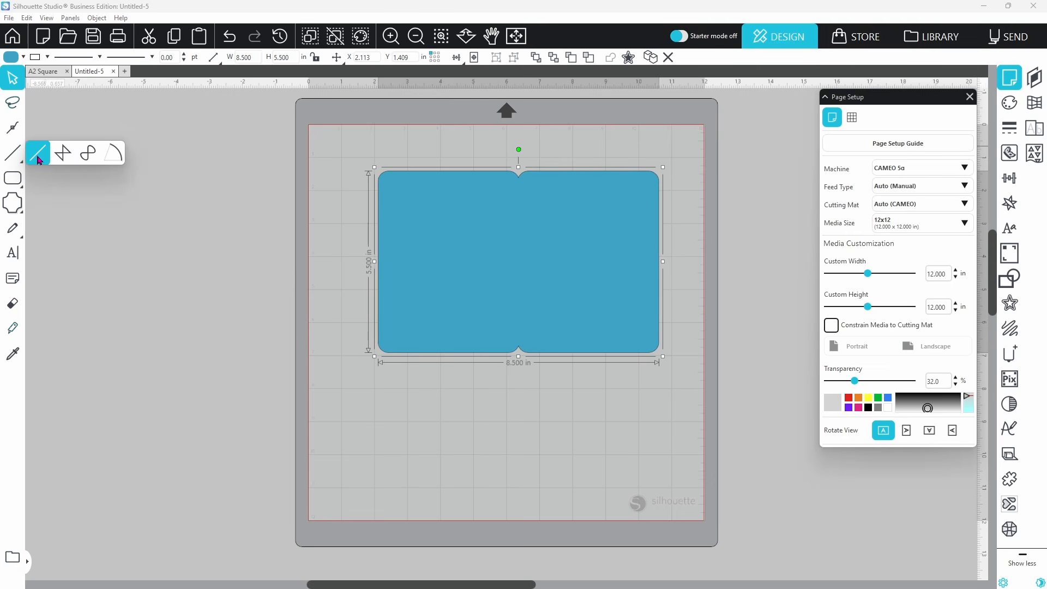
left_click(39, 160)
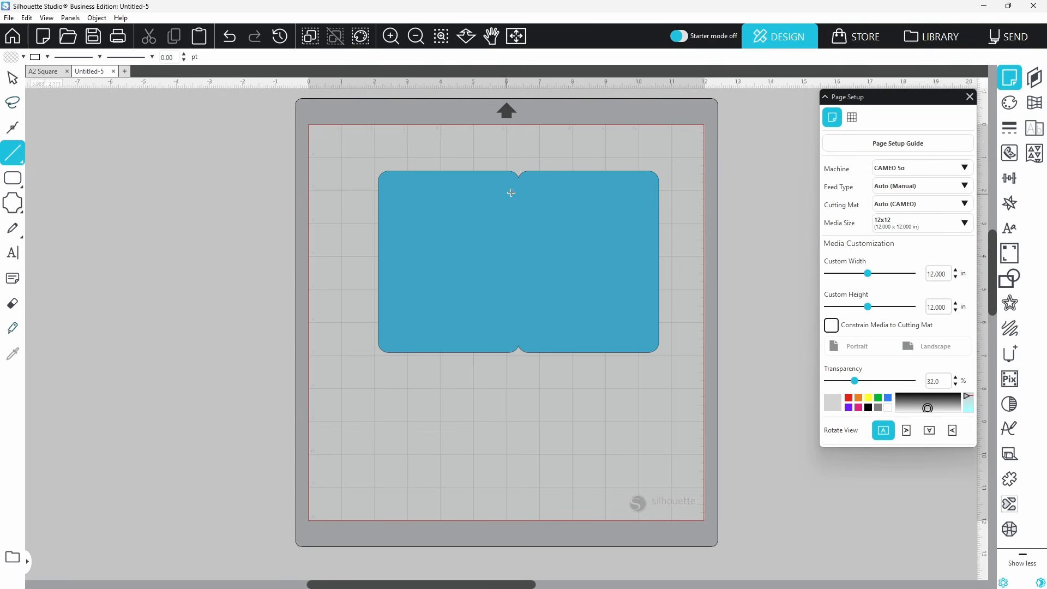
left_click_drag(517, 186, 528, 349)
left_click_drag(527, 345, 527, 345)
left_click(423, 223)
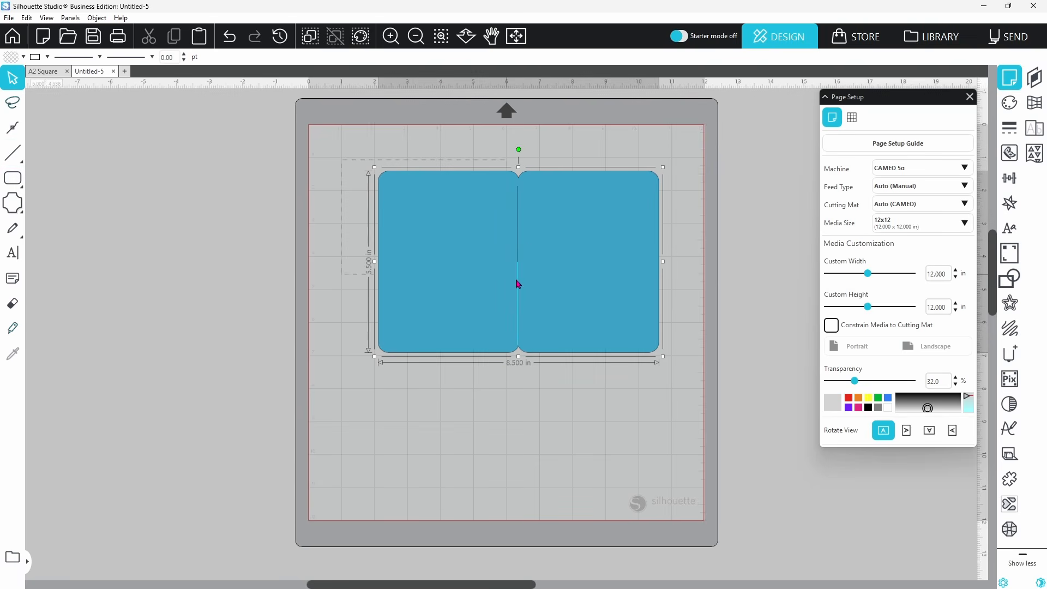
left_click(518, 280, "shift")
left_click(492, 64)
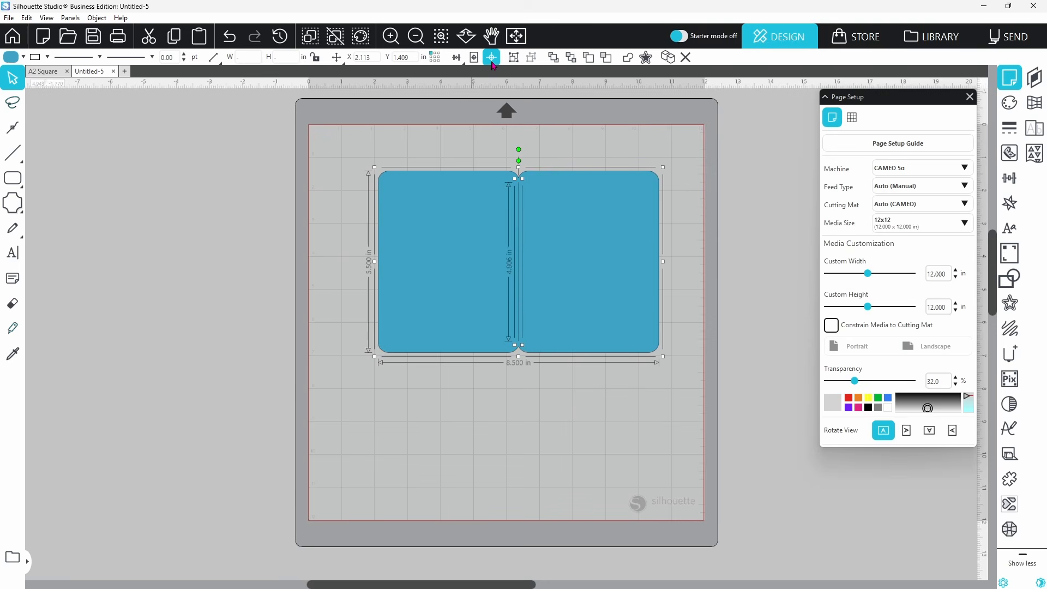
In the send view, assign the fold line to Tool 2 using all selected lines.
left_click(1007, 37)
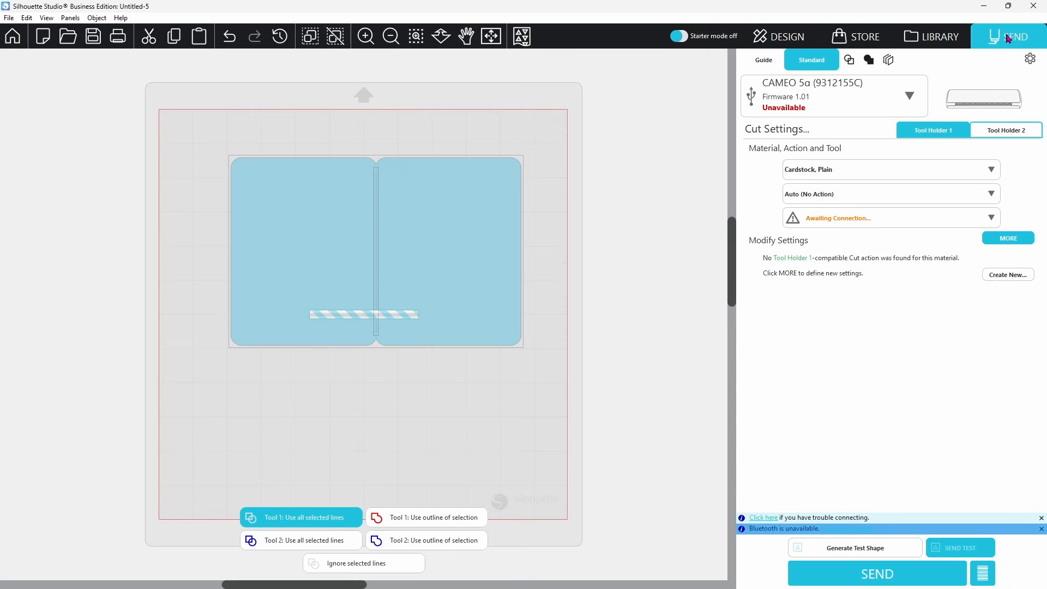
left_click(378, 286)
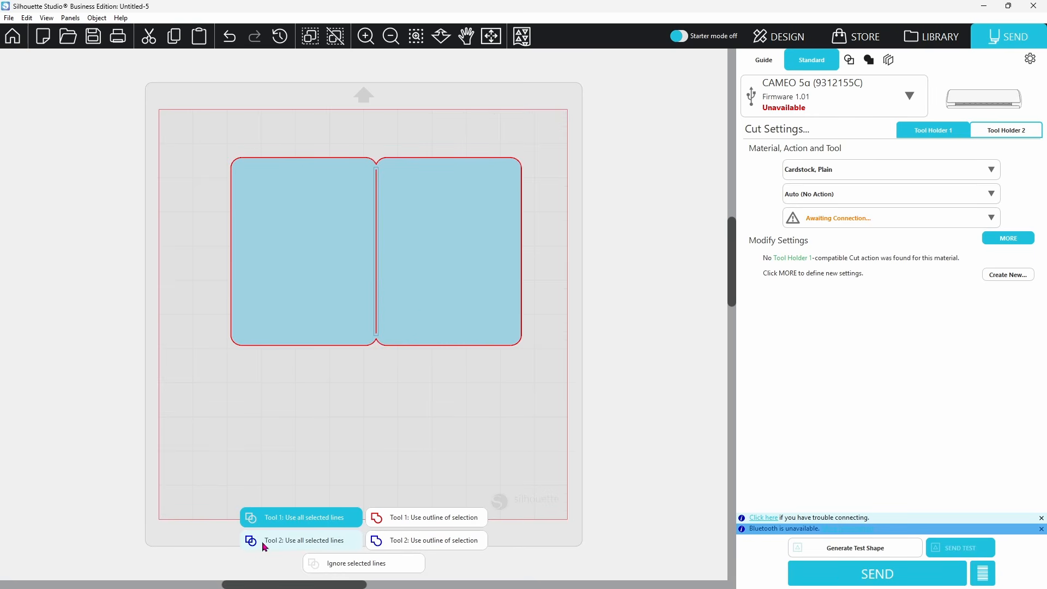
left_click(296, 541)
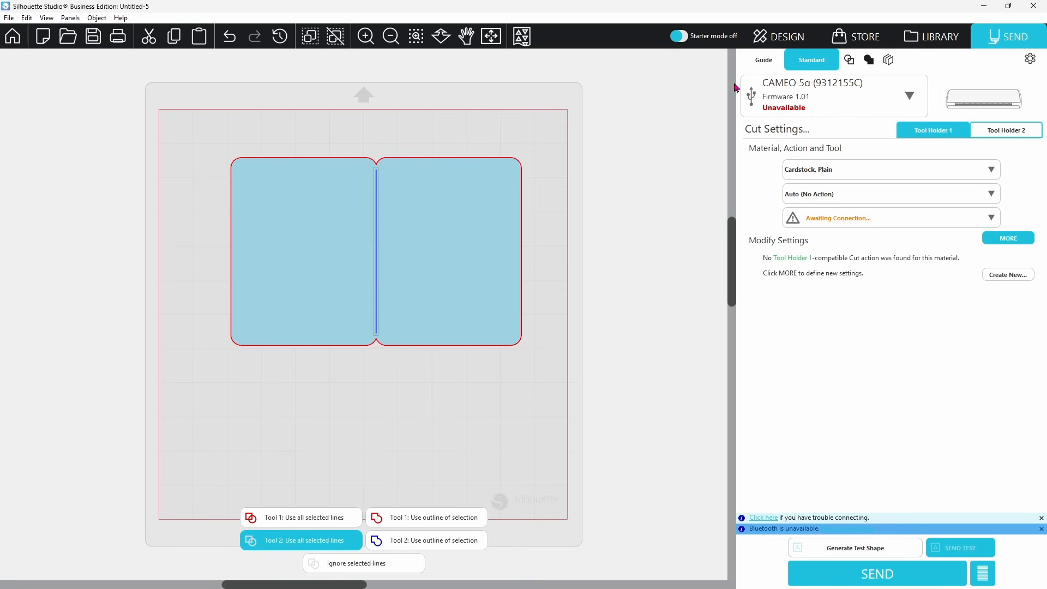
Back in the design view, group the card base with its fold line and center the group near the mat's top edge.
left_click(780, 36)
key("ctrl+a")
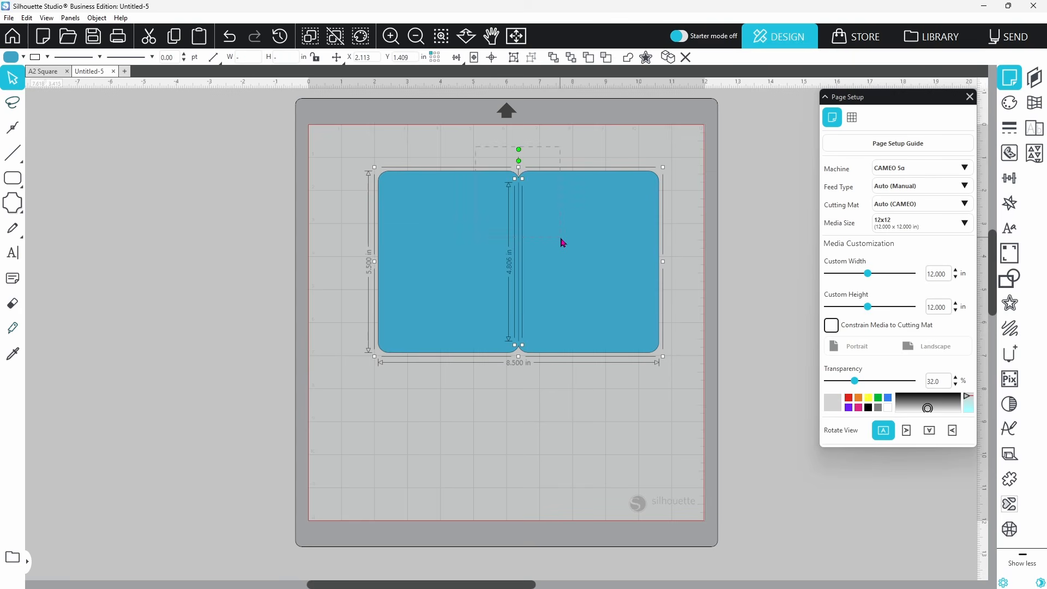
right_click(561, 240)
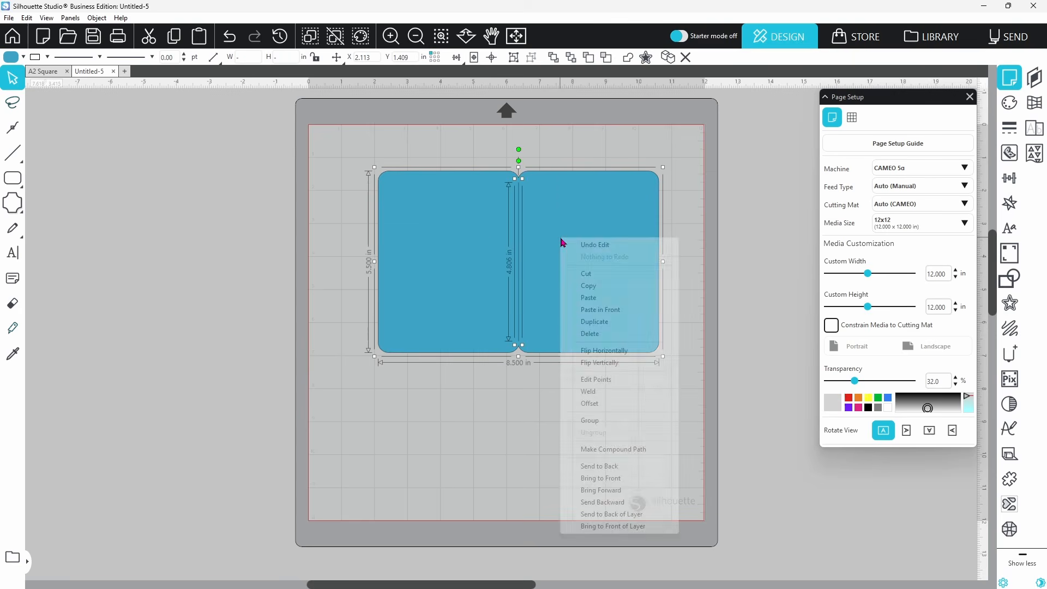
left_click(596, 421)
left_click_drag(603, 351, 577, 330)
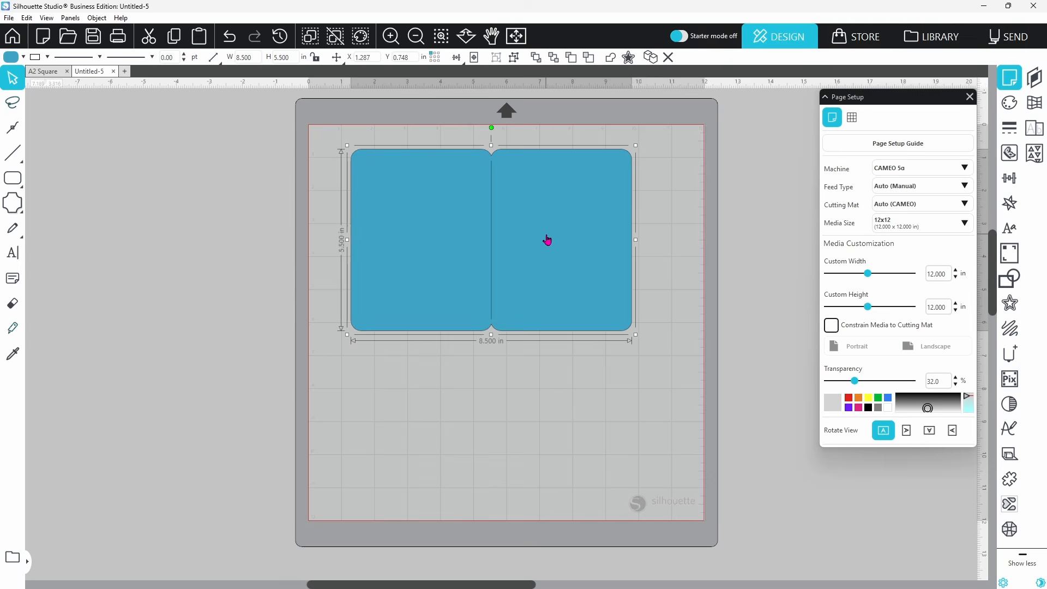
left_click_drag(547, 240, 563, 221)
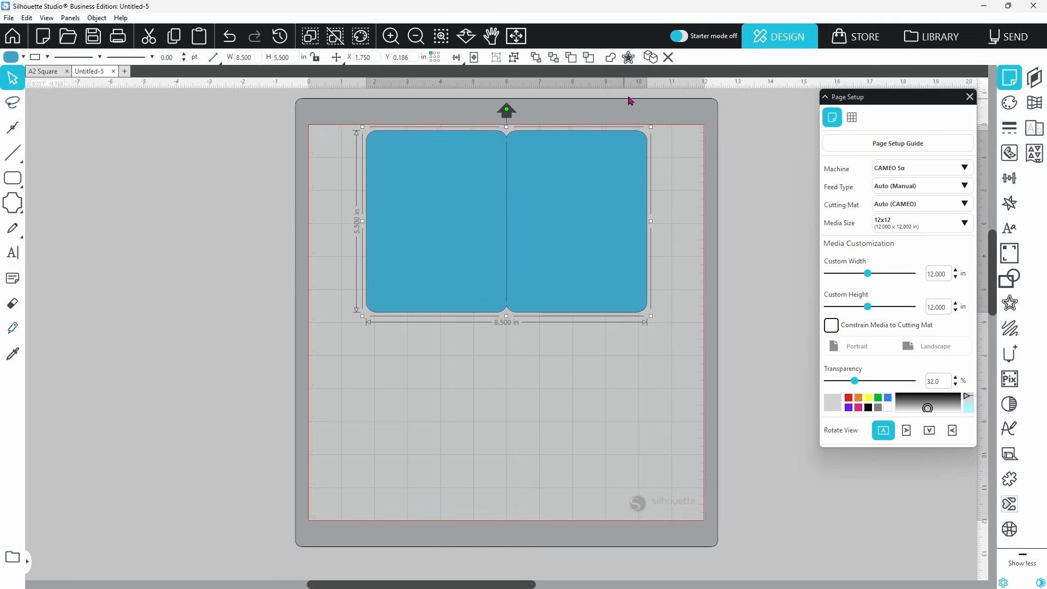
Copy the grouped card straight below the original, ungroup the copy and delete its fold line.
left_click_drag(612, 133, 561, 444)
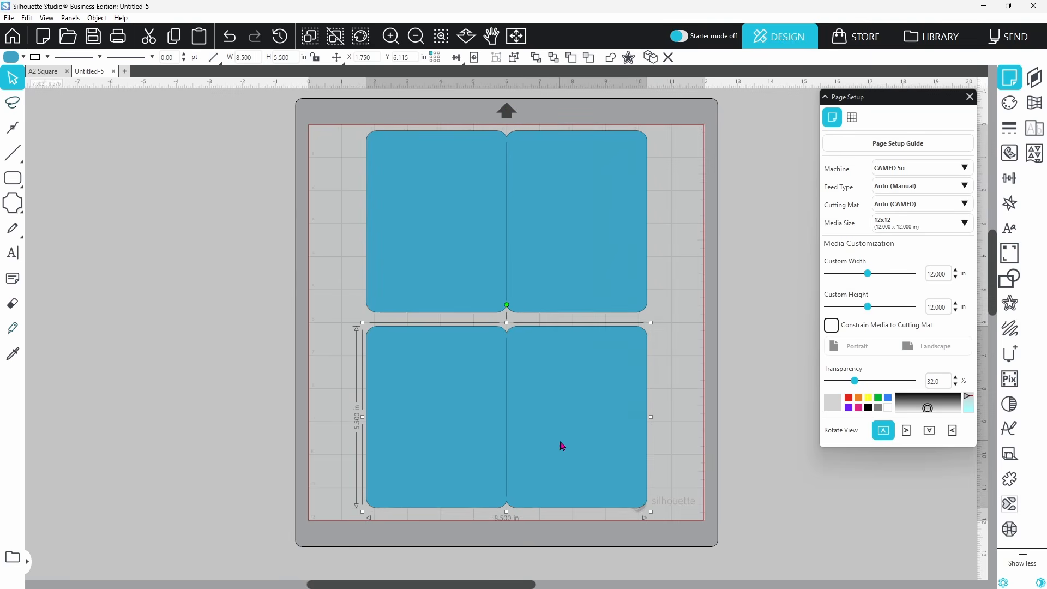
right_click(561, 444)
left_click(599, 316)
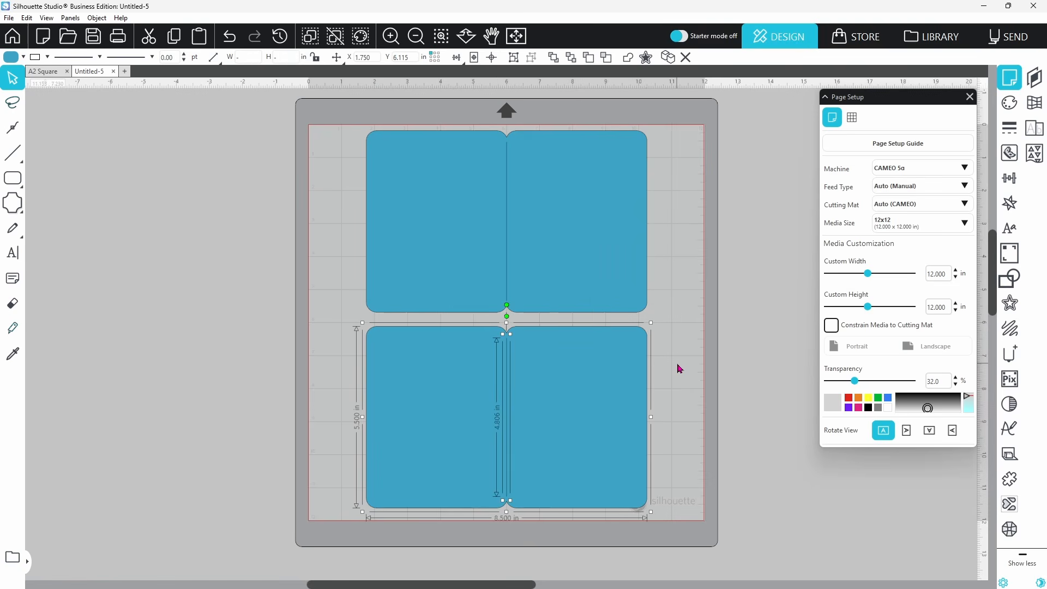
left_click(677, 365)
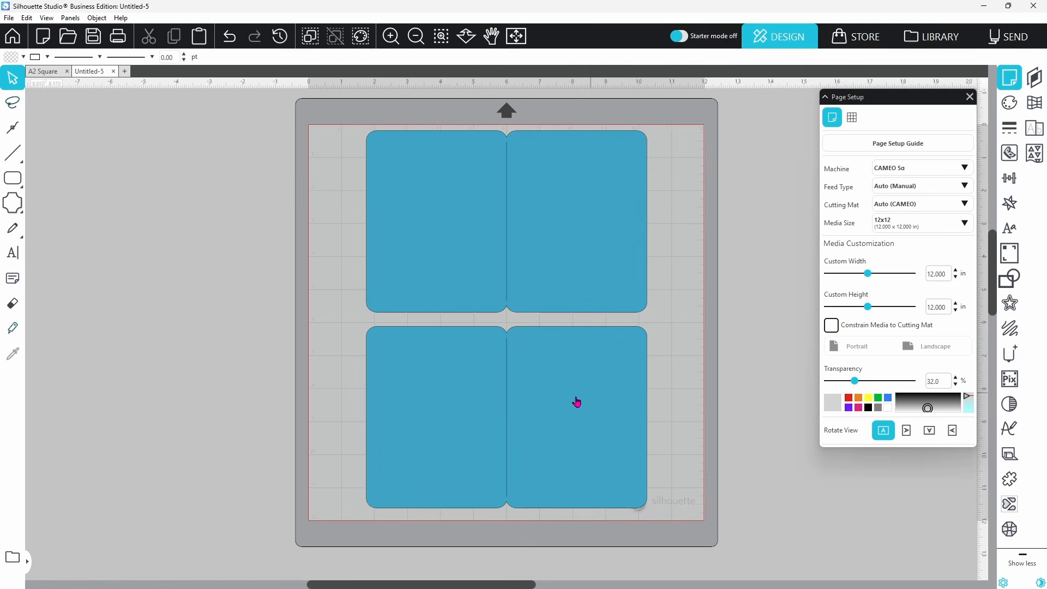
left_click(509, 417)
right_click(507, 419)
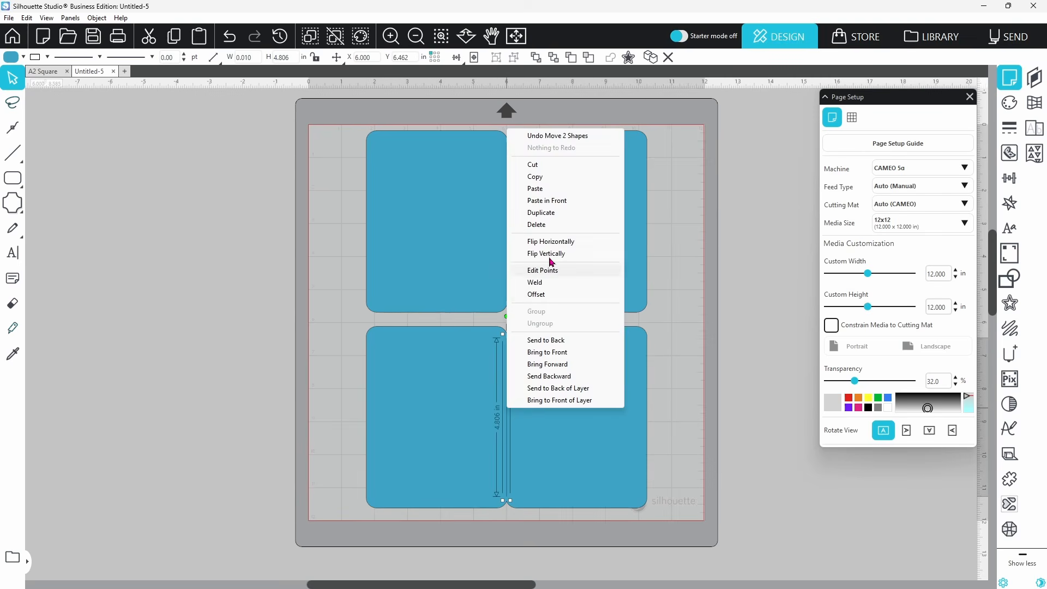
left_click(554, 227)
Delete the edit points of the lower card's left half so only a single rounded panel remains.
double_click(589, 389)
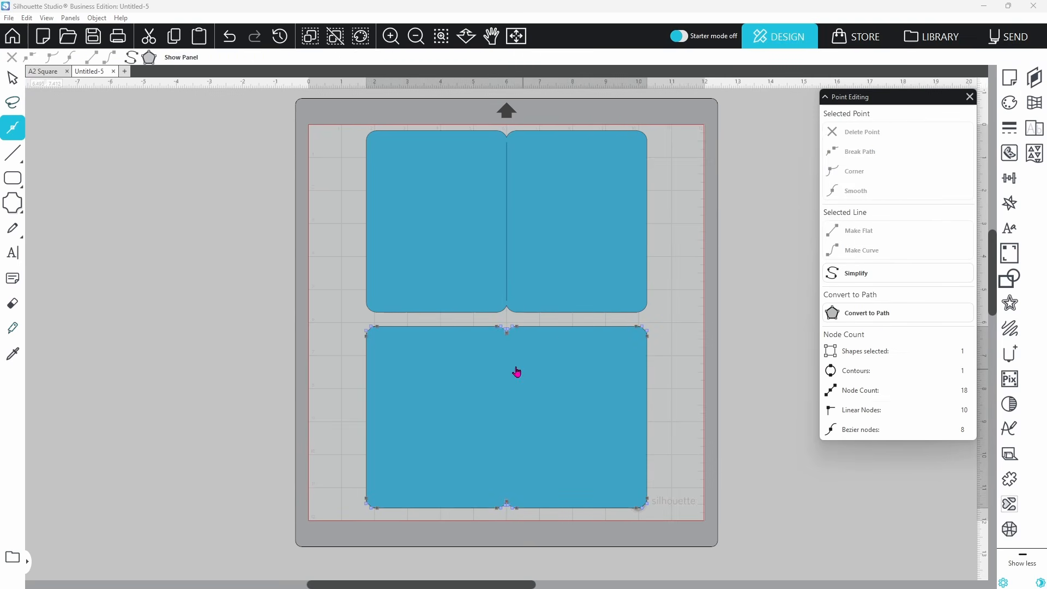
left_click(497, 509)
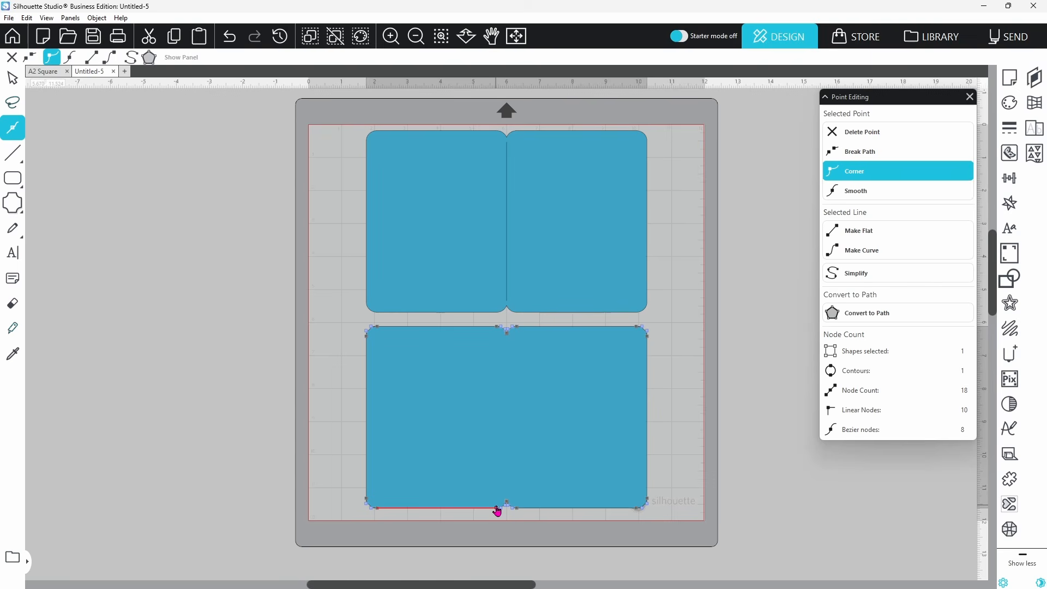
key("Delete")
key("Delete")
key("Delete")
key("Delete")
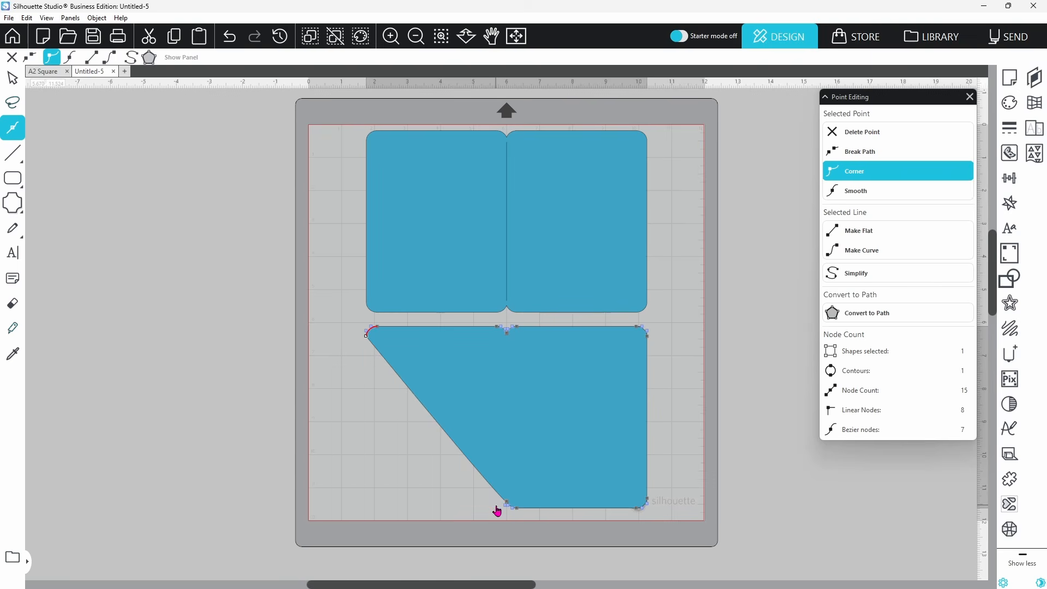
key("Delete")
key("Delete")
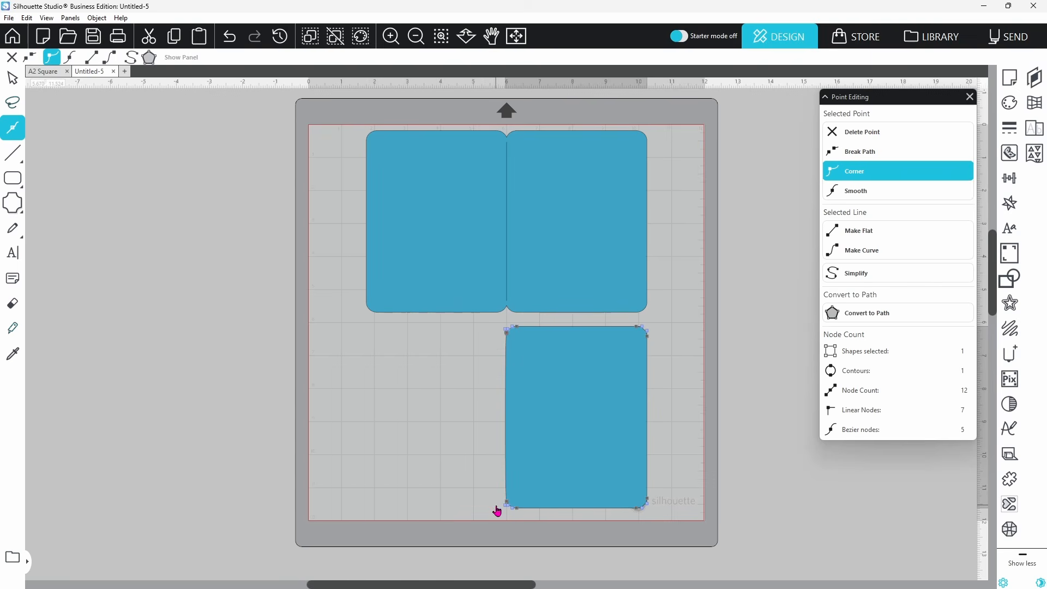
left_click(497, 511)
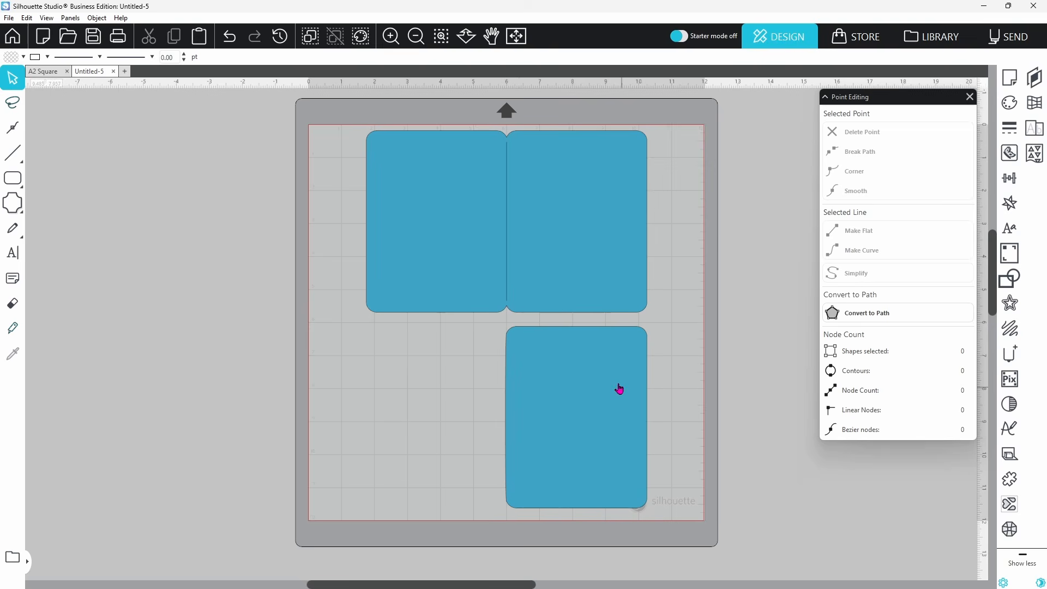
Resize the lower rounded panel to 5 in high and 3.75 in wide.
mouse_move(569, 393)
left_mouse_down()
mouse_move(567, 197)
mouse_move(568, 396)
left_mouse_up()
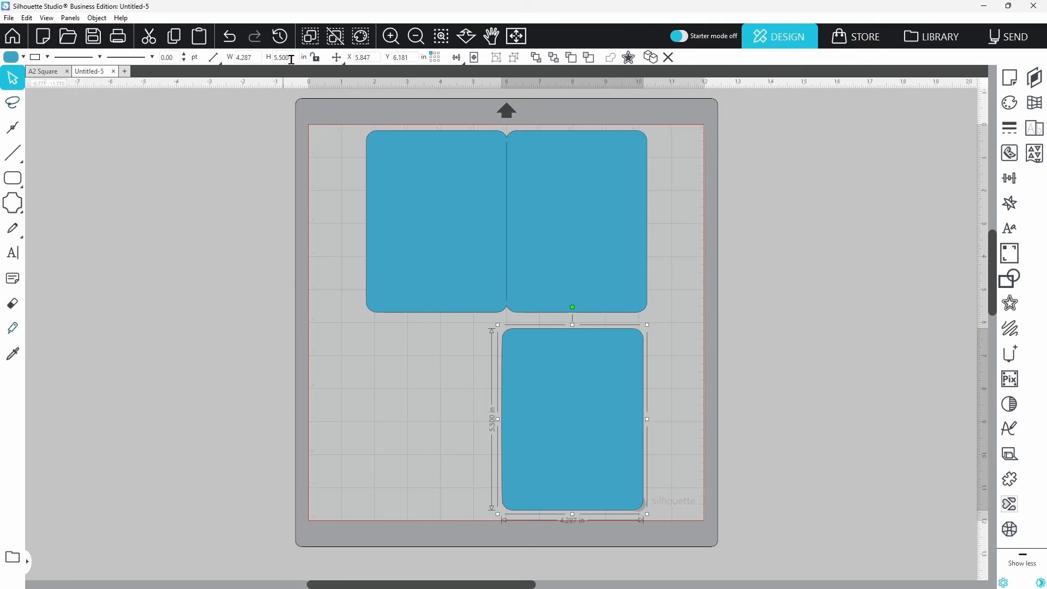
double_click(286, 59)
type("5")
double_click(254, 57)
type("3.")
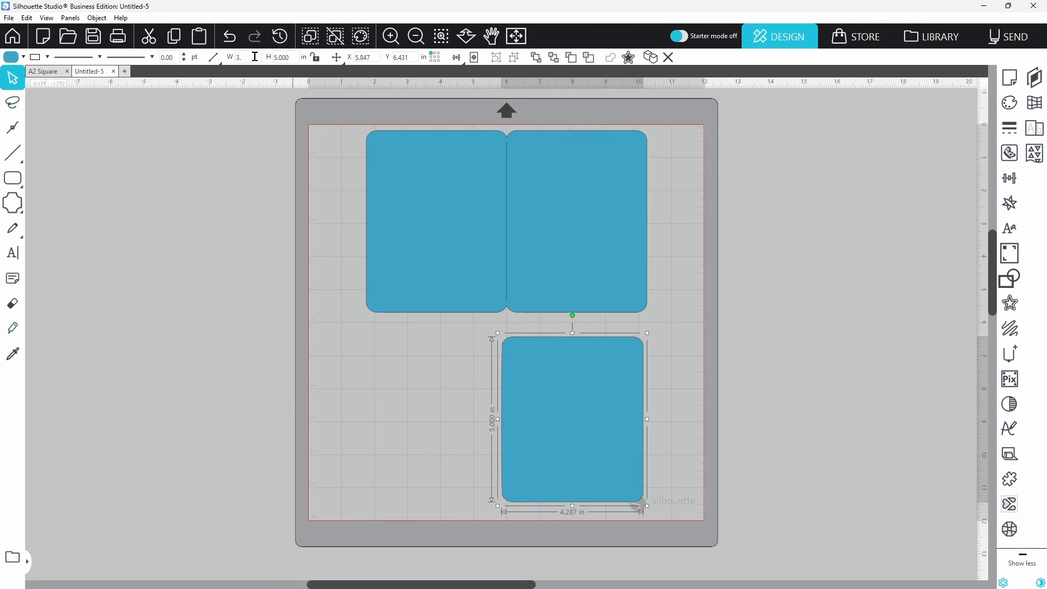
type("75")
key("Return")
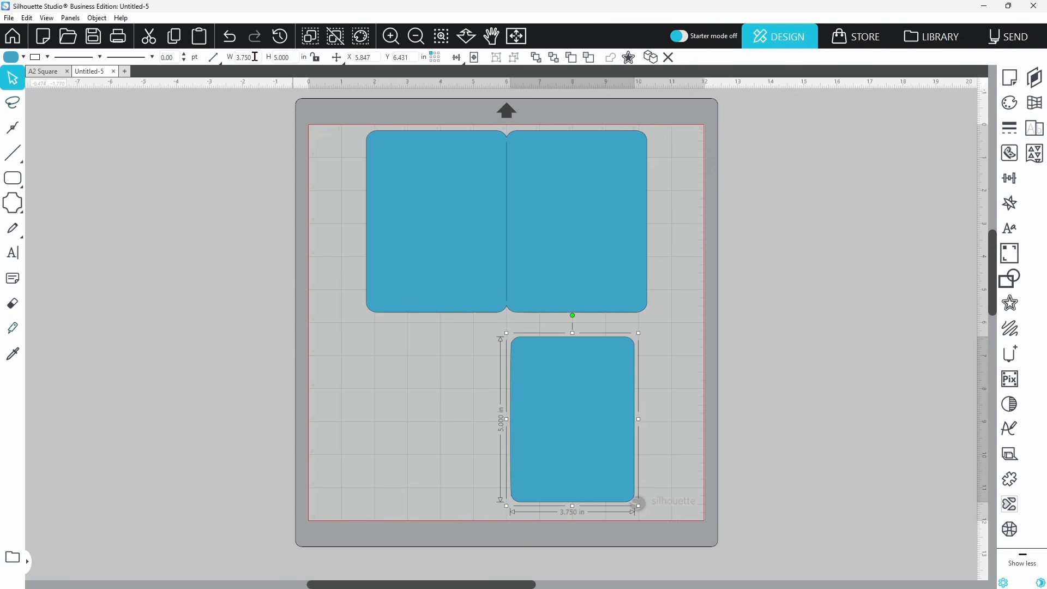
Fill the rounded panel with pink and place it centered on the right half of the card base.
left_click(24, 57)
left_click(129, 103)
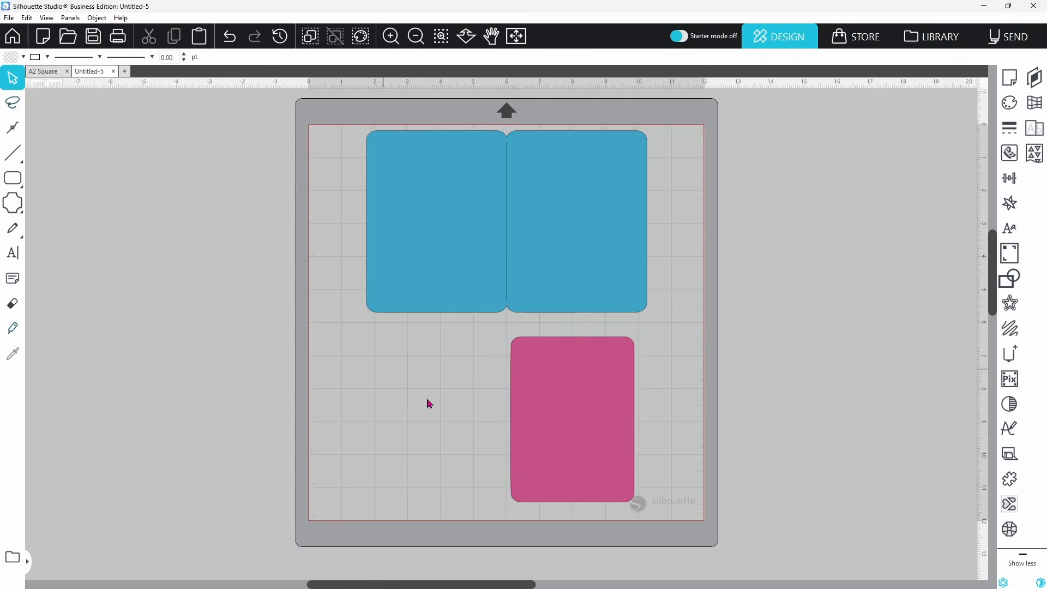
left_click_drag(565, 437, 568, 238)
key("Escape")
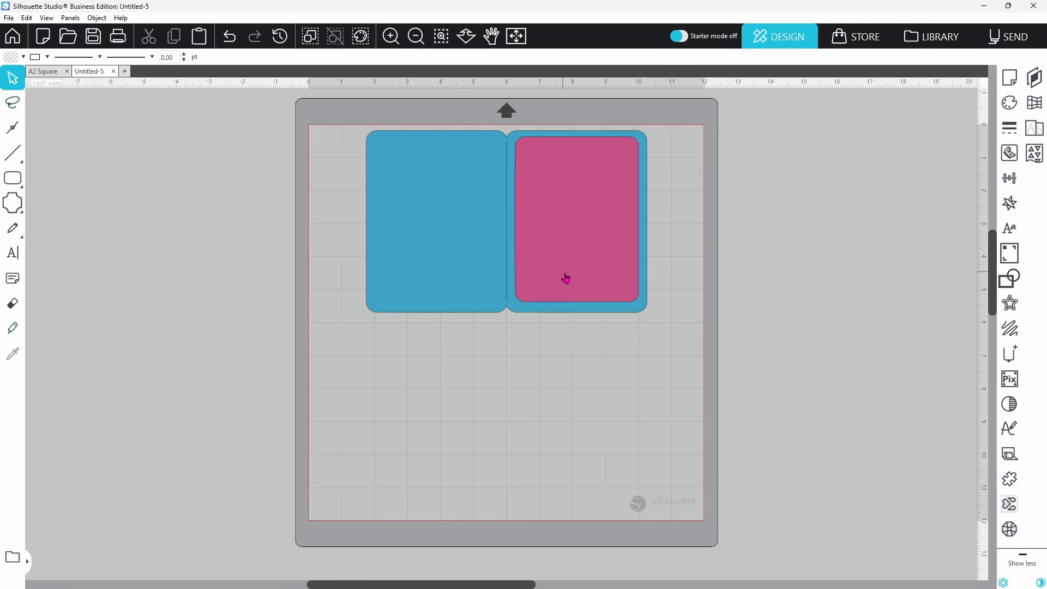
Move the pink panel off the page beside the mat and save the design as A2 Rounded in the A2 folder of Card Bases.
left_click_drag(589, 267, 232, 251)
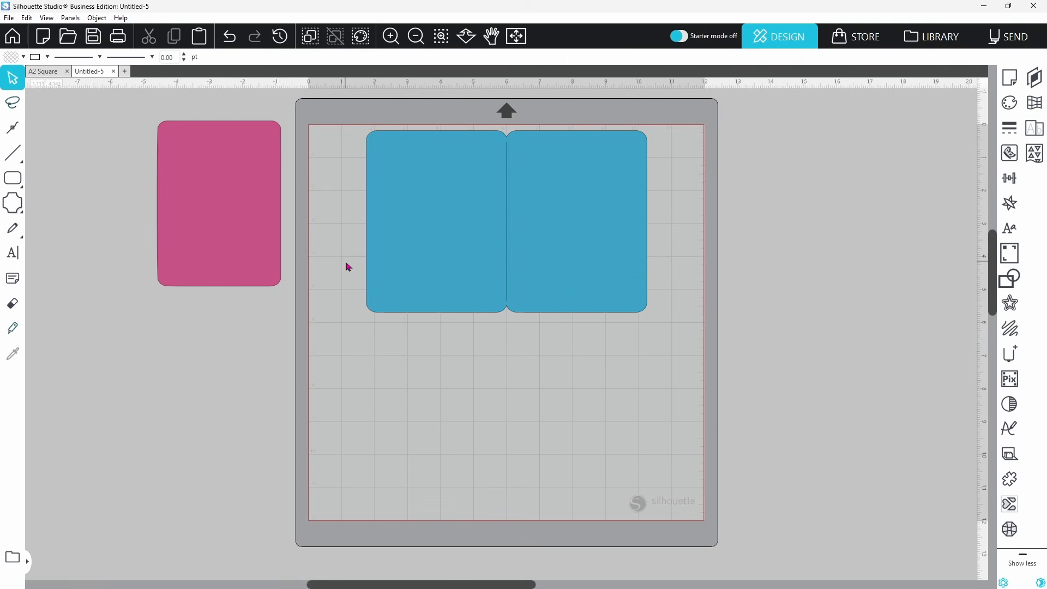
left_click(9, 18)
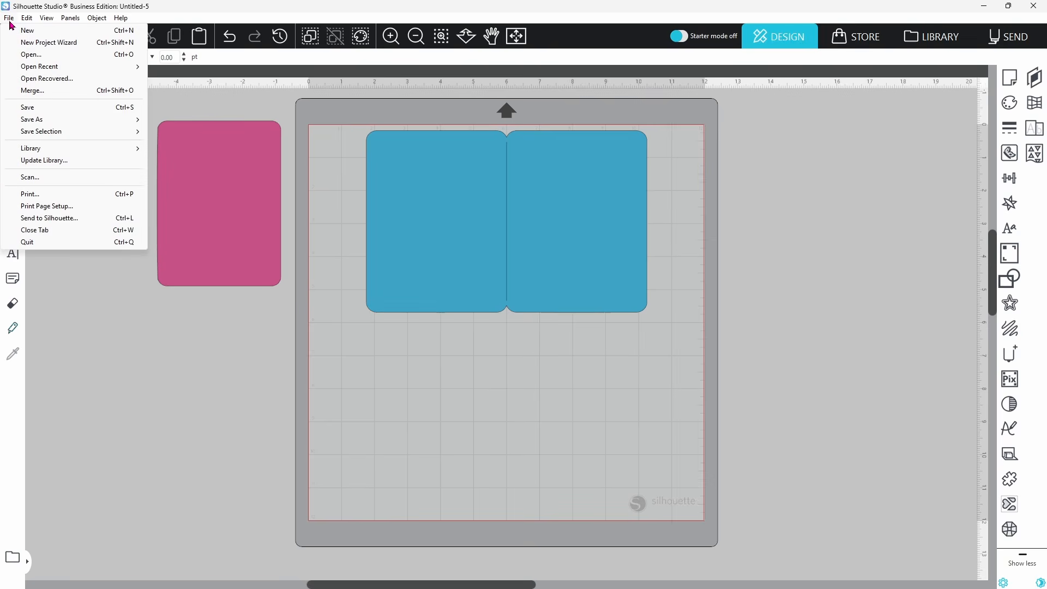
mouse_move(24, 123)
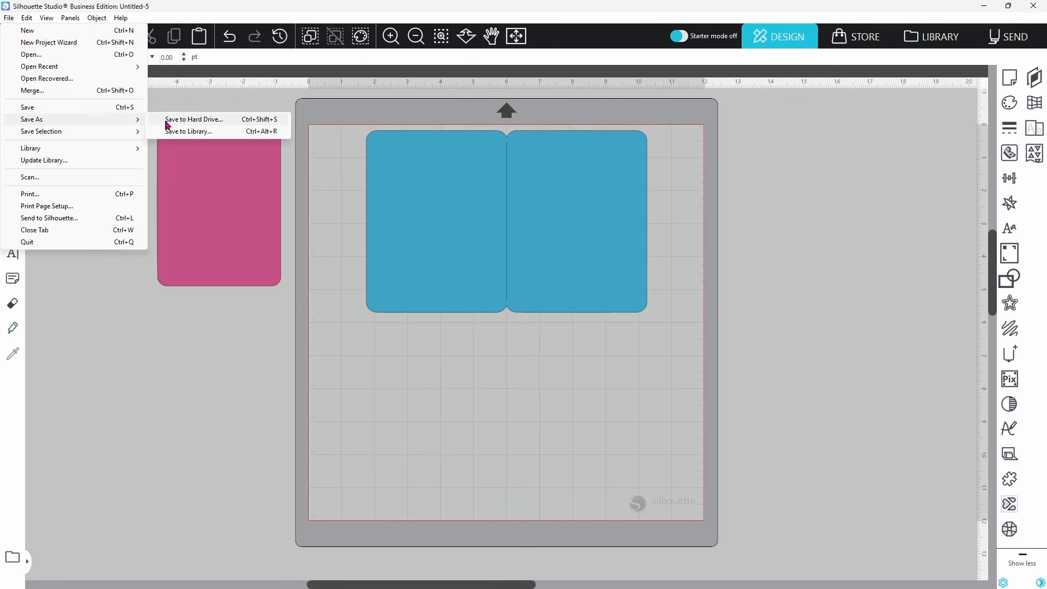
left_click(187, 125)
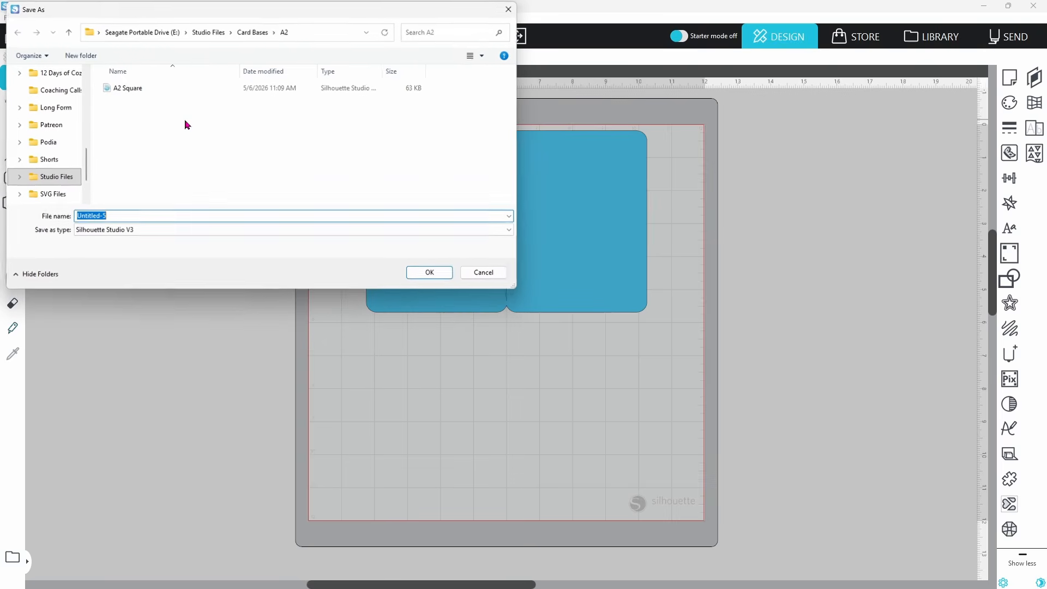
left_click(245, 36)
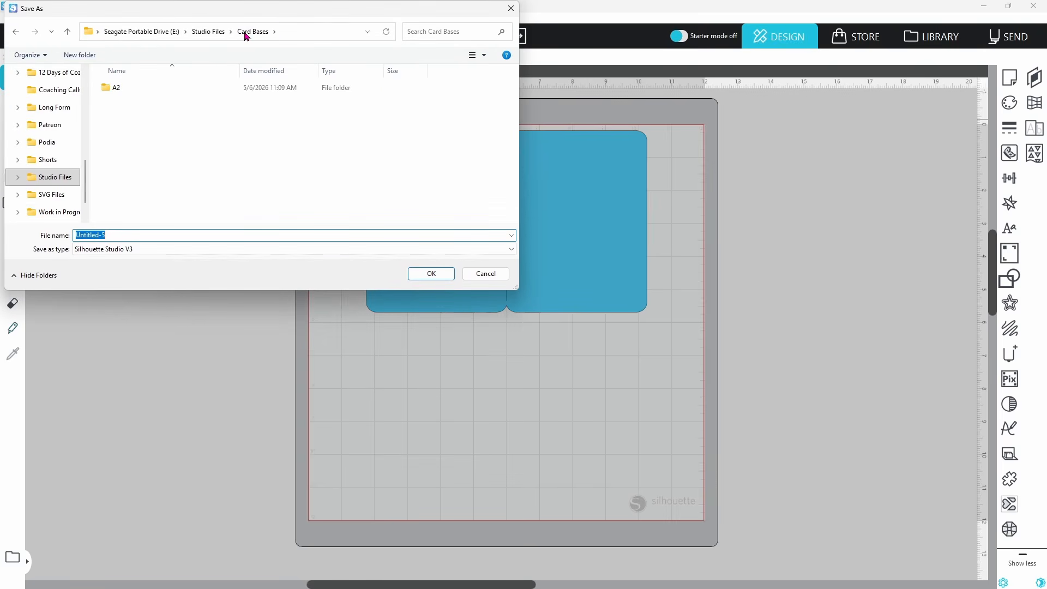
double_click(107, 94)
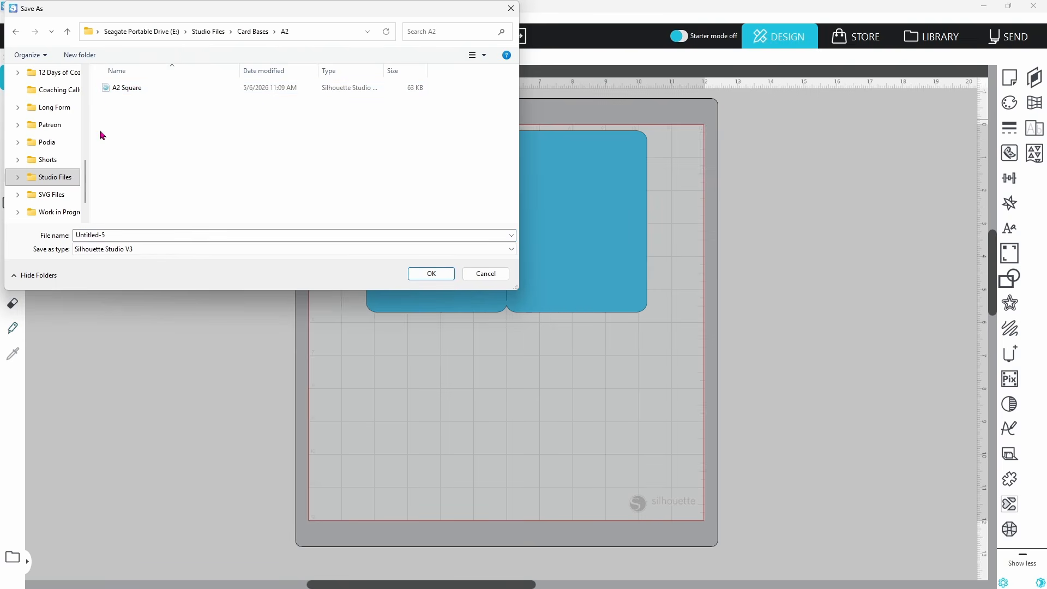
left_click(112, 235)
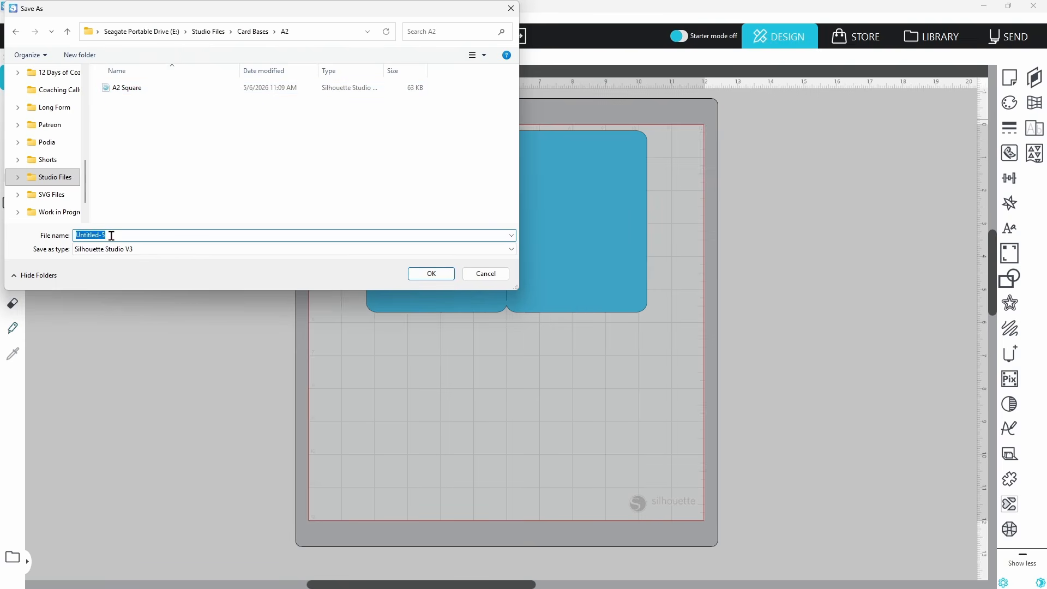
type("A2 Rounded")
left_click(432, 274)
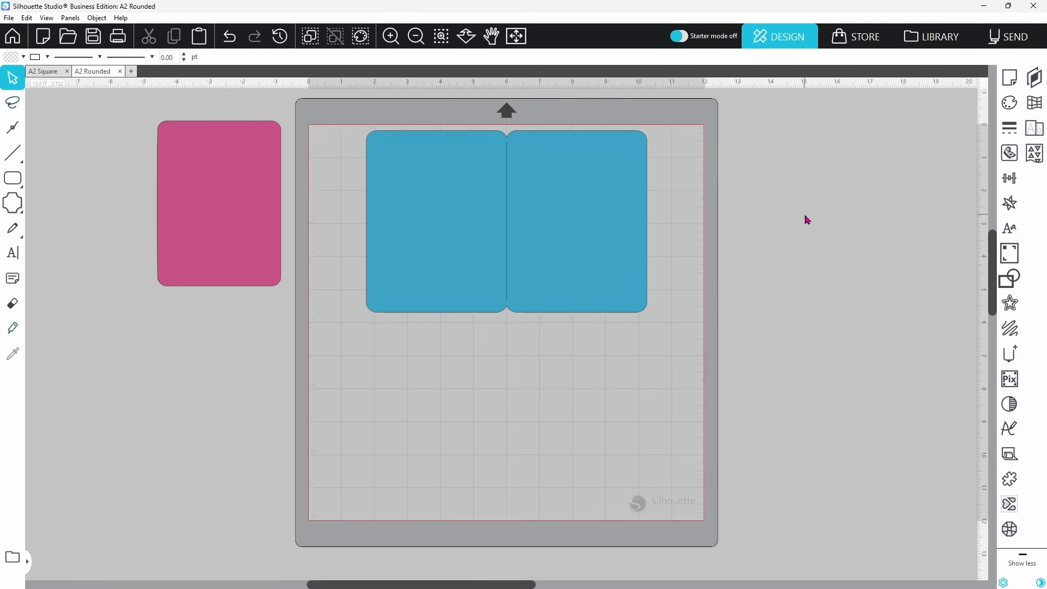
Start a new document and draw a rectangle about 9.1 in wide and 5.9 in high on the mat.
key("ctrl+n")
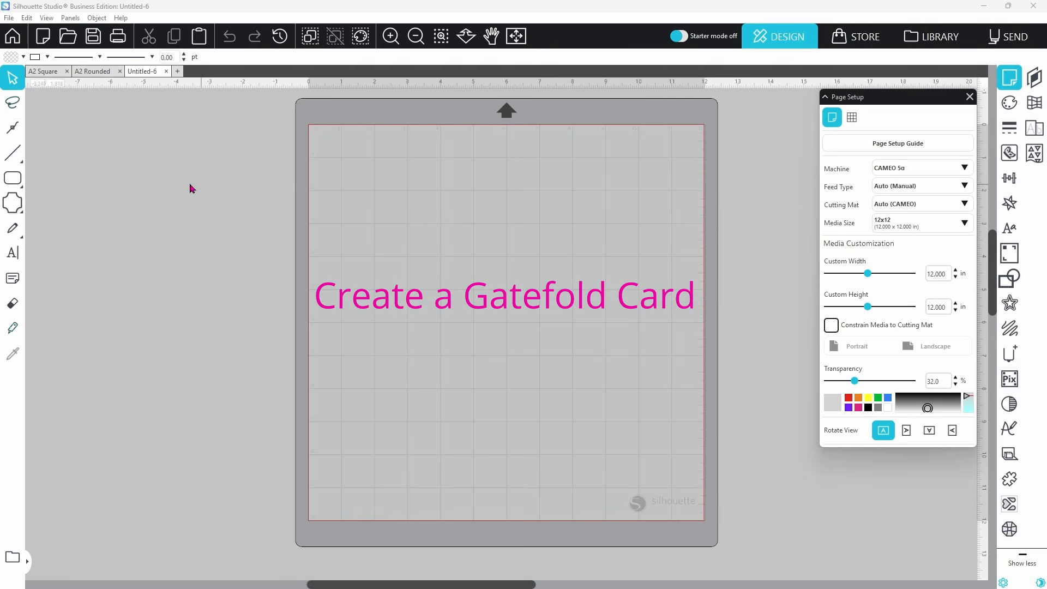
left_click(31, 184)
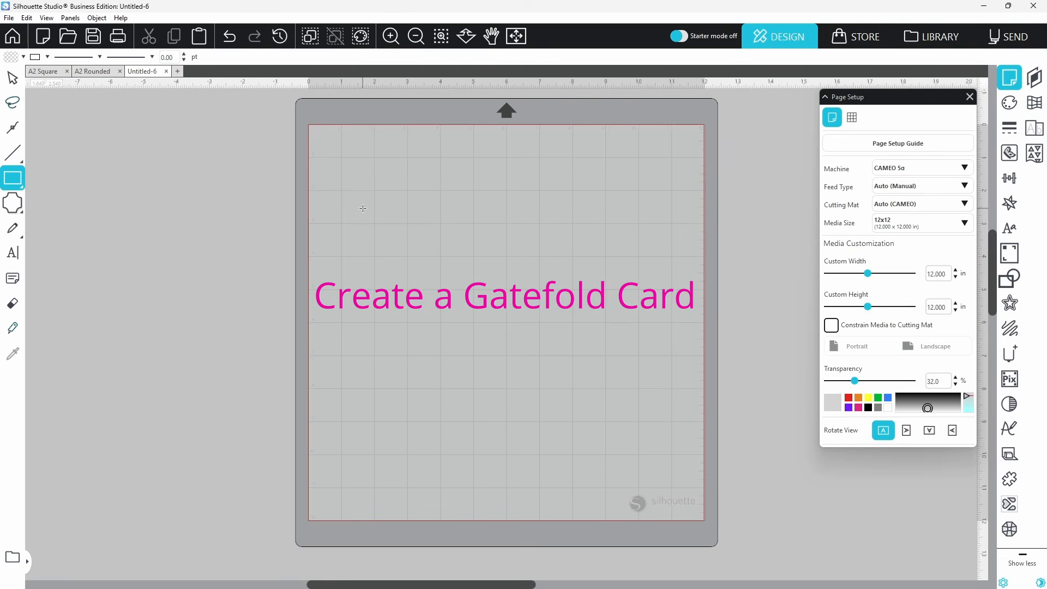
mouse_move(363, 208)
left_mouse_down()
mouse_move(473, 394)
mouse_move(664, 407)
left_mouse_up()
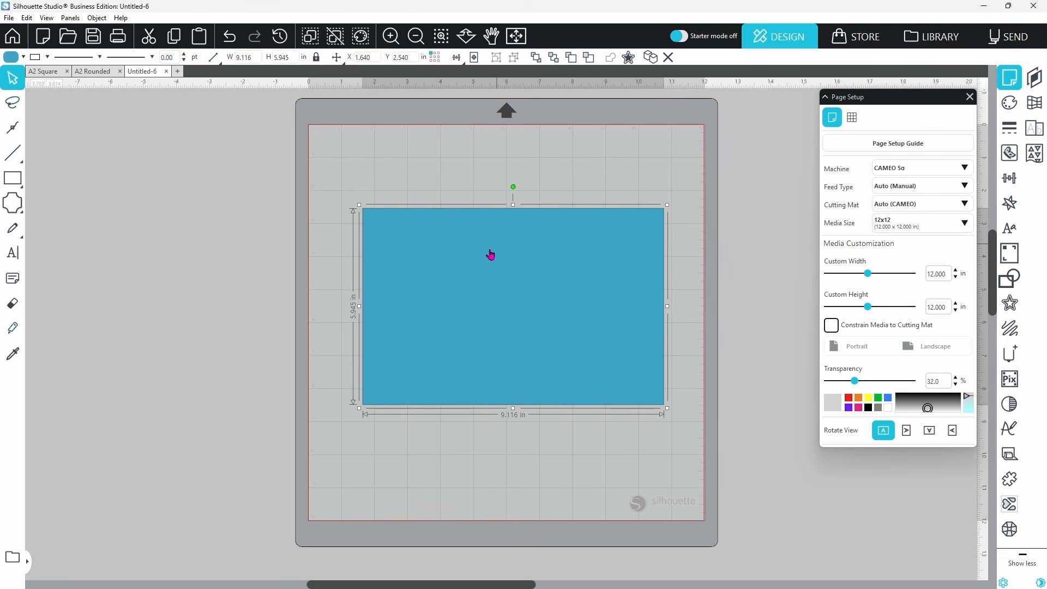
Set the rectangle's width to 8.5 in and its height to 5.5 in with the aspect ratio unlocked.
left_click(256, 57)
type("8.5")
key("Return")
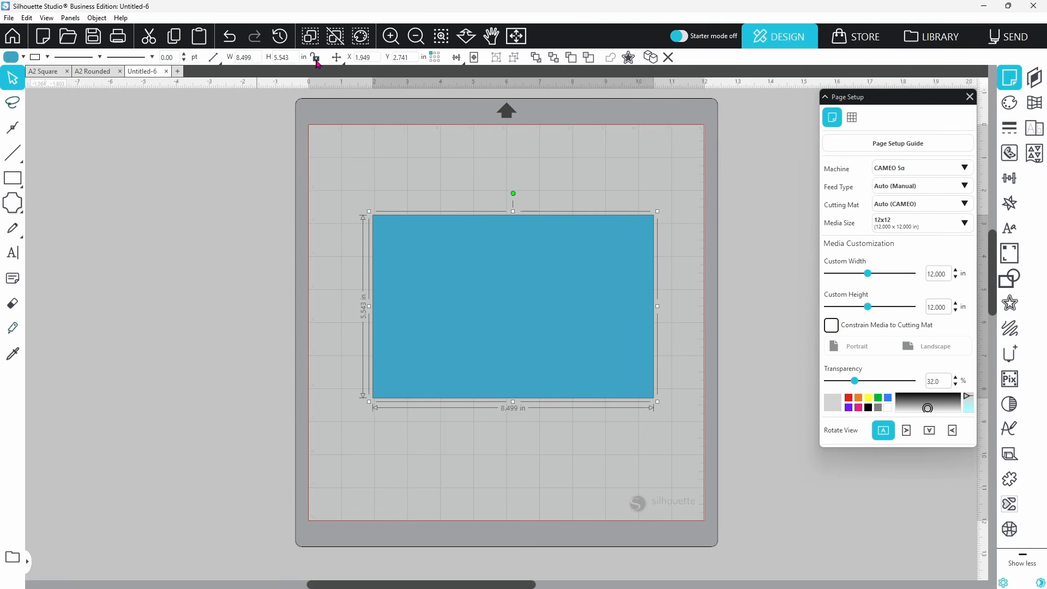
left_click(292, 58)
type("5.")
key("Return")
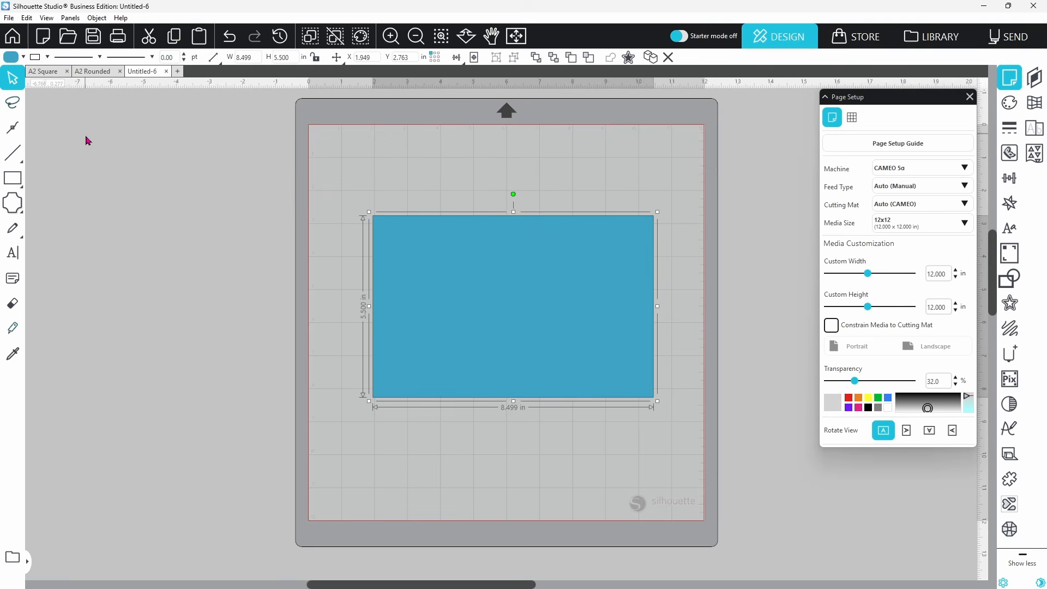
Draw a vertical fold line about 5.37 in long across the left part of the rectangle and duplicate it alongside.
left_click(24, 160)
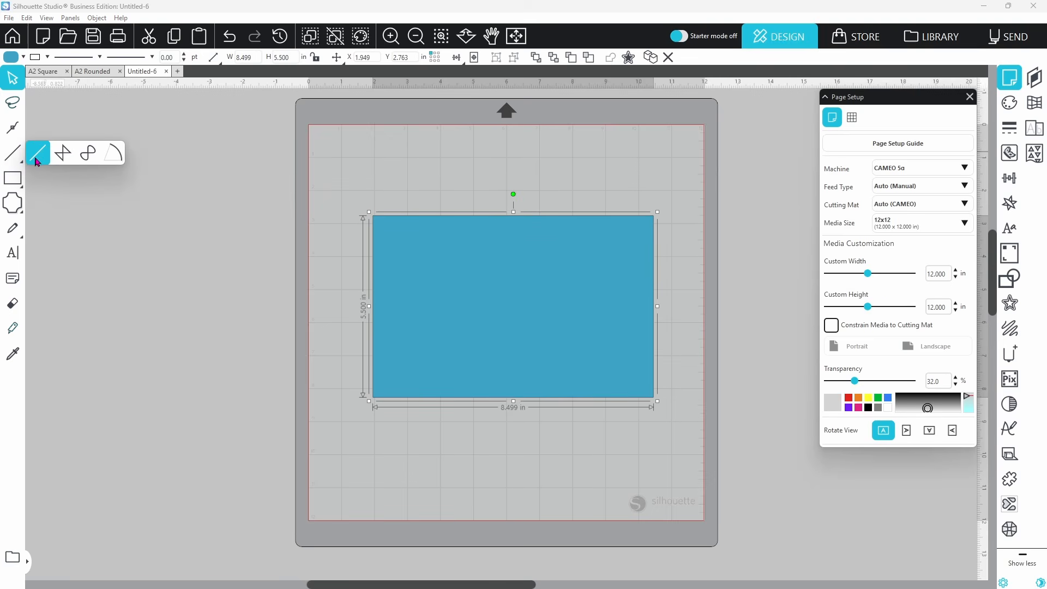
left_click(38, 161)
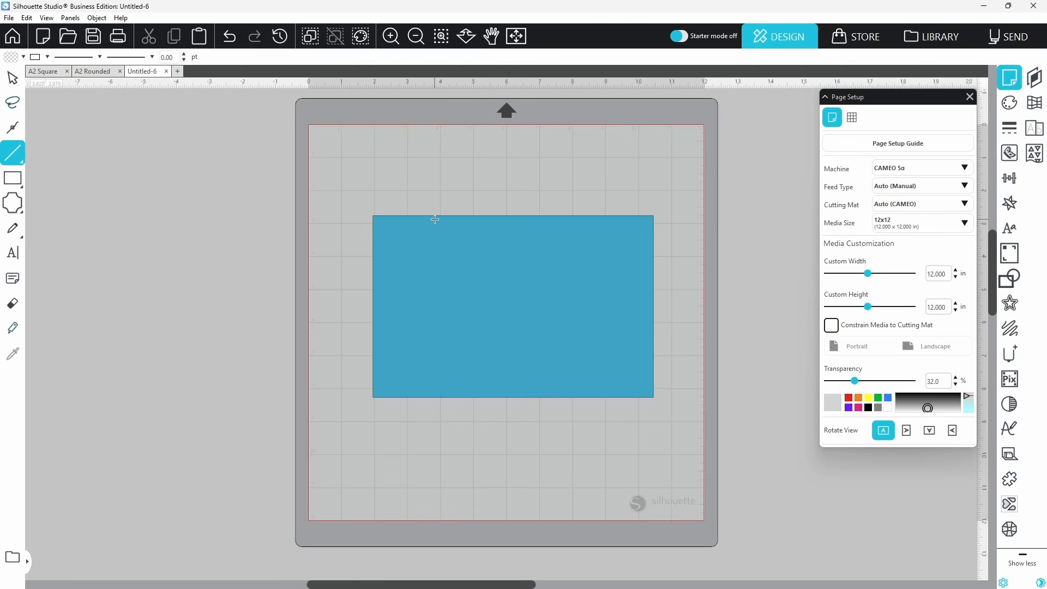
left_click_drag(435, 219, 419, 398)
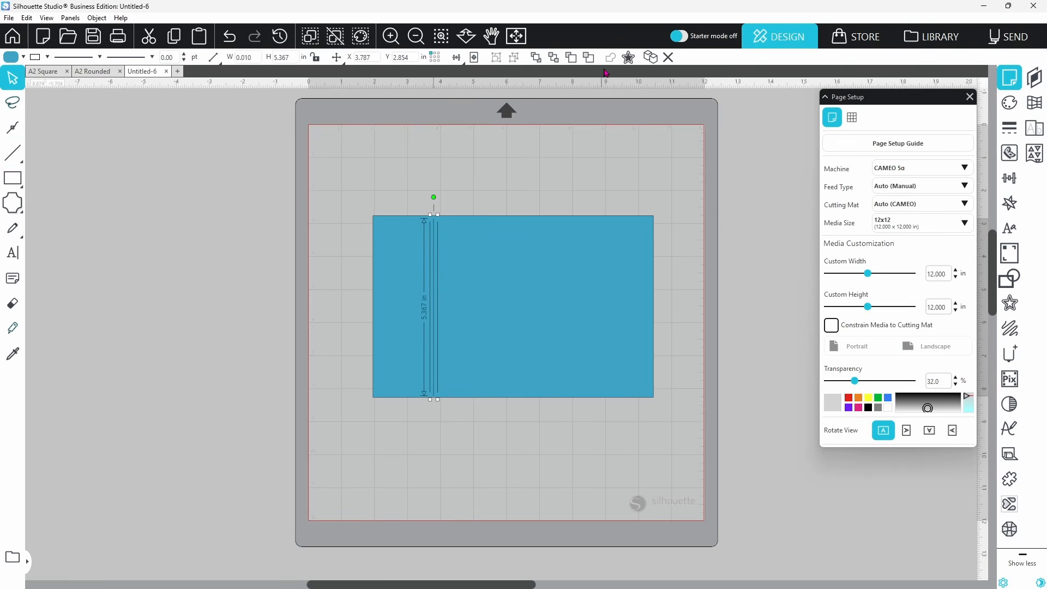
left_click(651, 57)
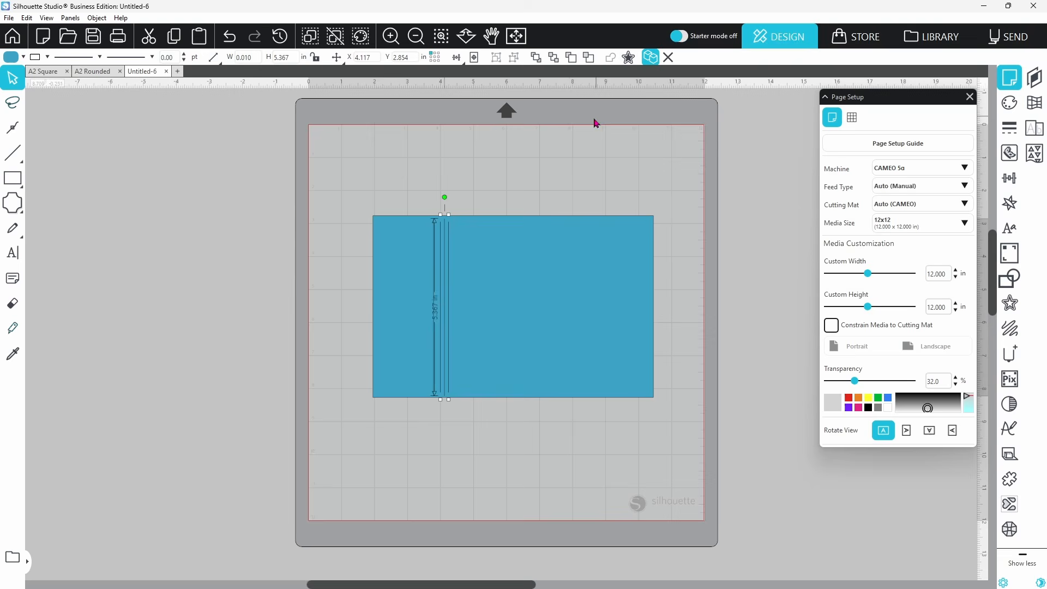
left_click(477, 172)
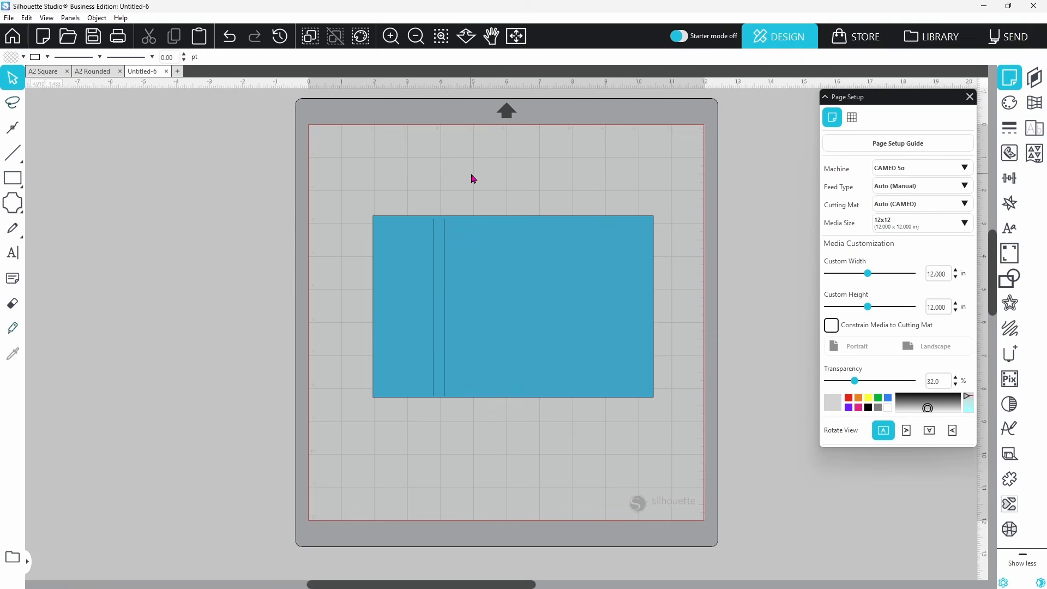
Place one fold line on the rectangle's left edge and the other on its right edge.
left_click_drag(433, 251, 374, 256)
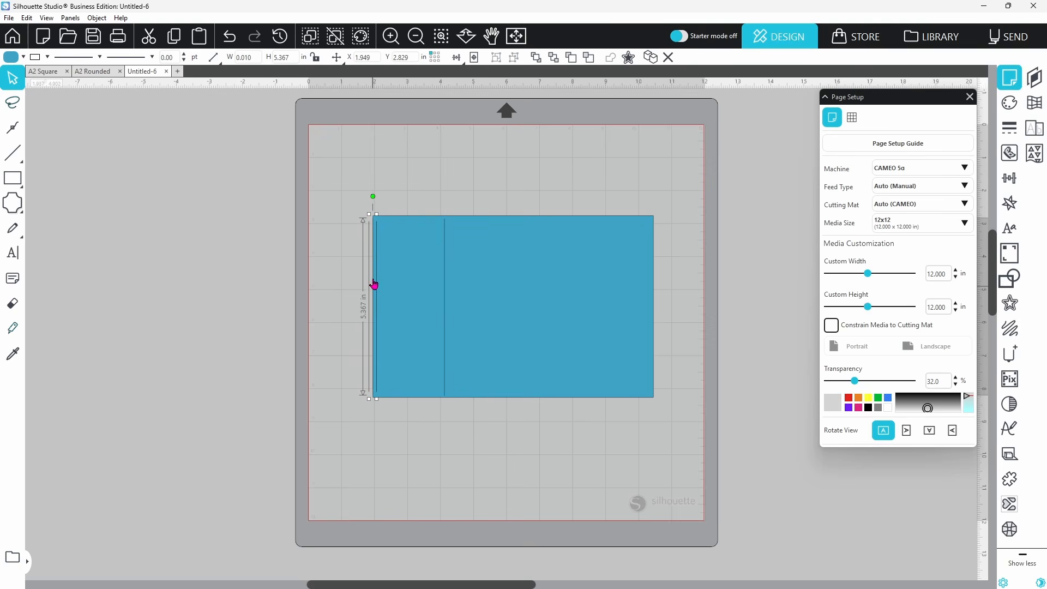
left_click(444, 289)
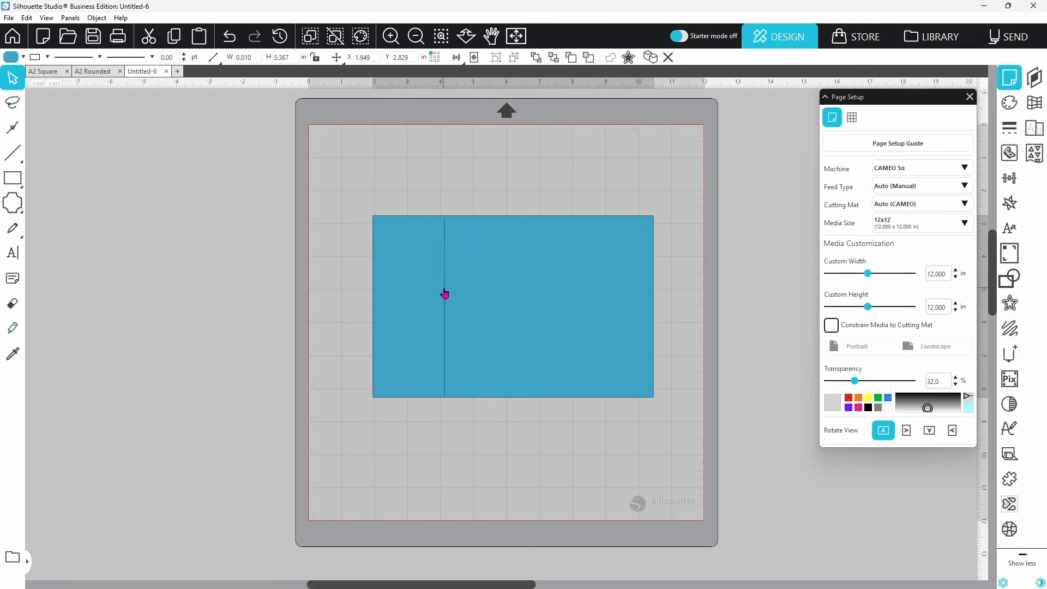
left_click(445, 293)
left_click_drag(446, 293, 657, 293)
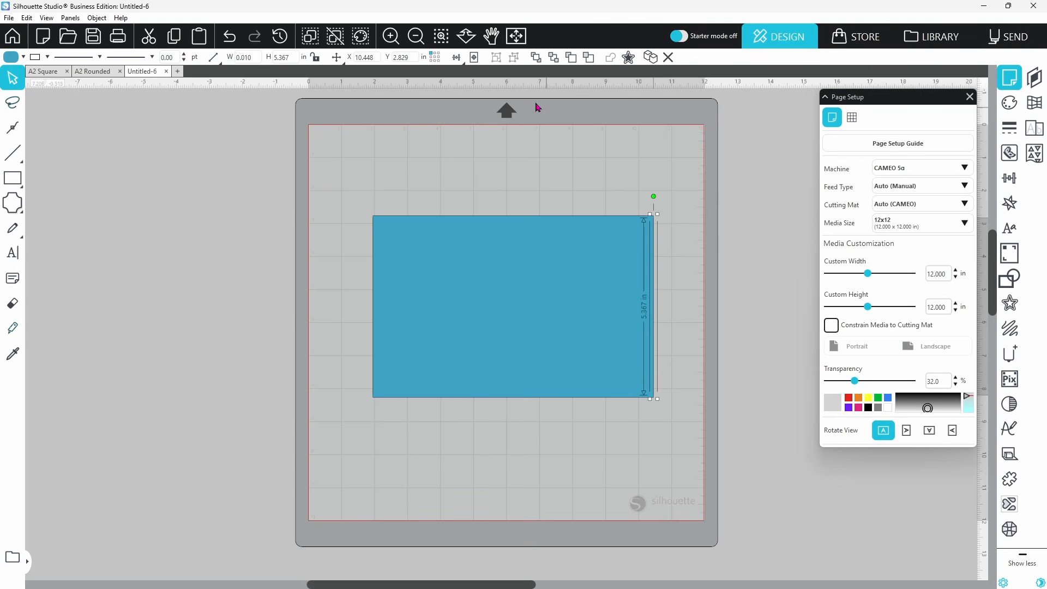
Move the fold line on the card's right edge exactly 2.125 in to the left.
left_click(334, 59)
left_click(336, 58)
double_click(389, 111)
type("2.125")
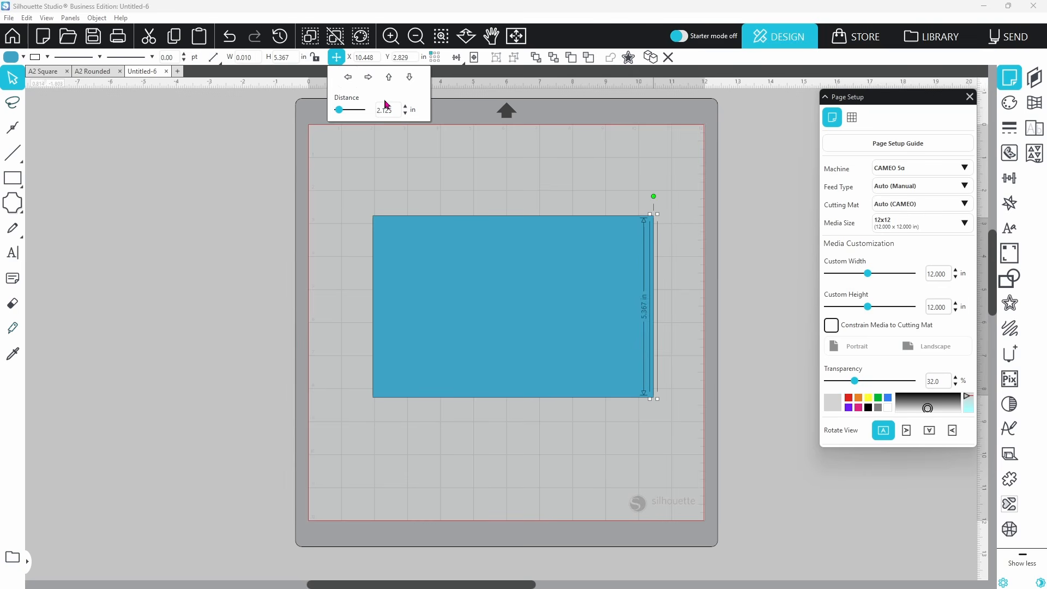
left_click(351, 81)
Move the fold line on the card's left edge 2.125 in to the right.
left_click(371, 249)
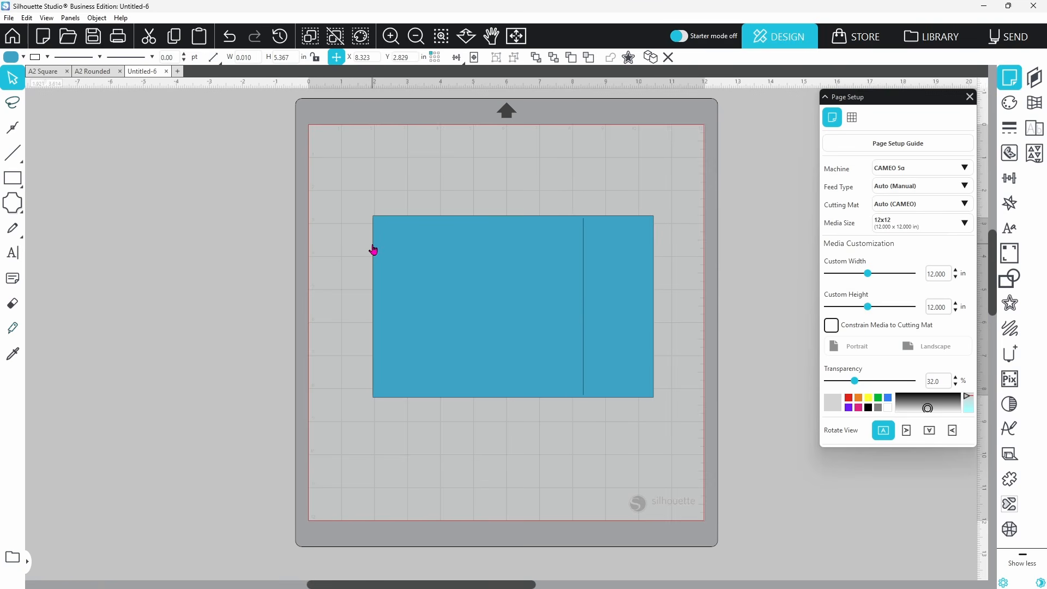
mouse_move(337, 60)
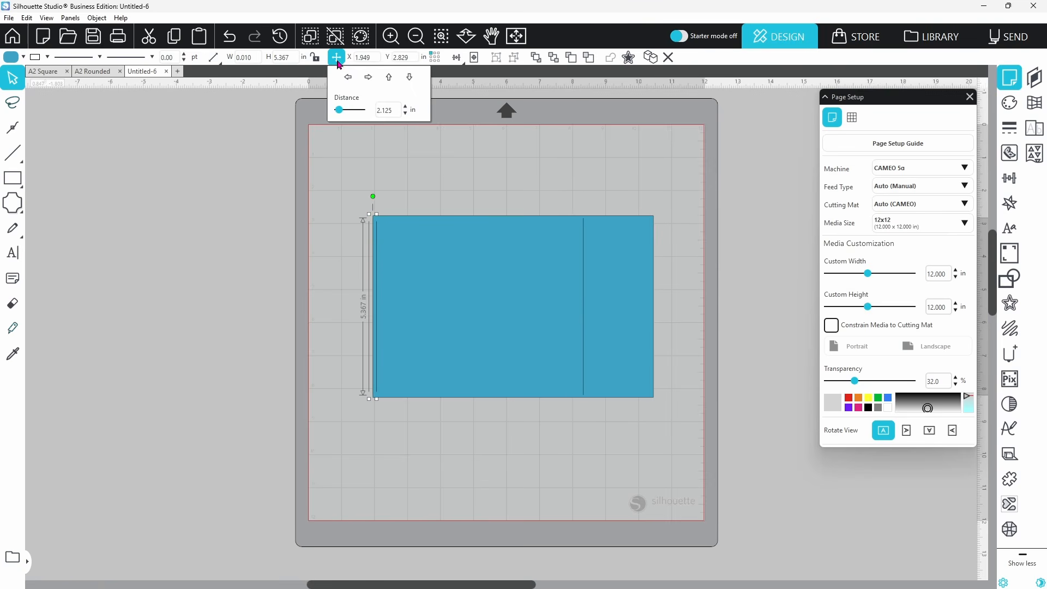
left_click(369, 81)
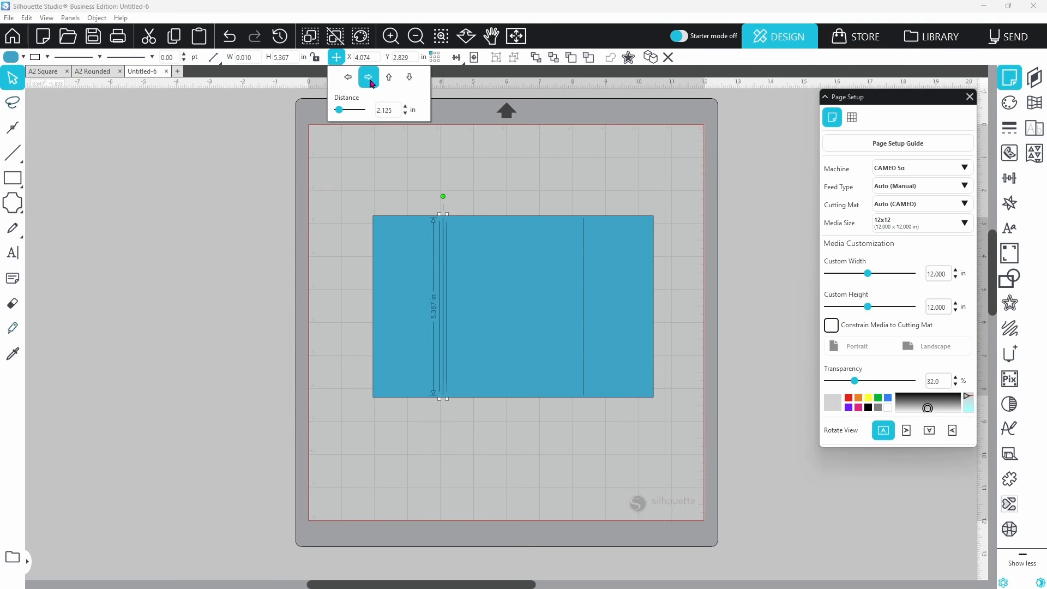
Assign both fold lines to Tool 2 in the cut setup and return to the design view.
left_click(1007, 39)
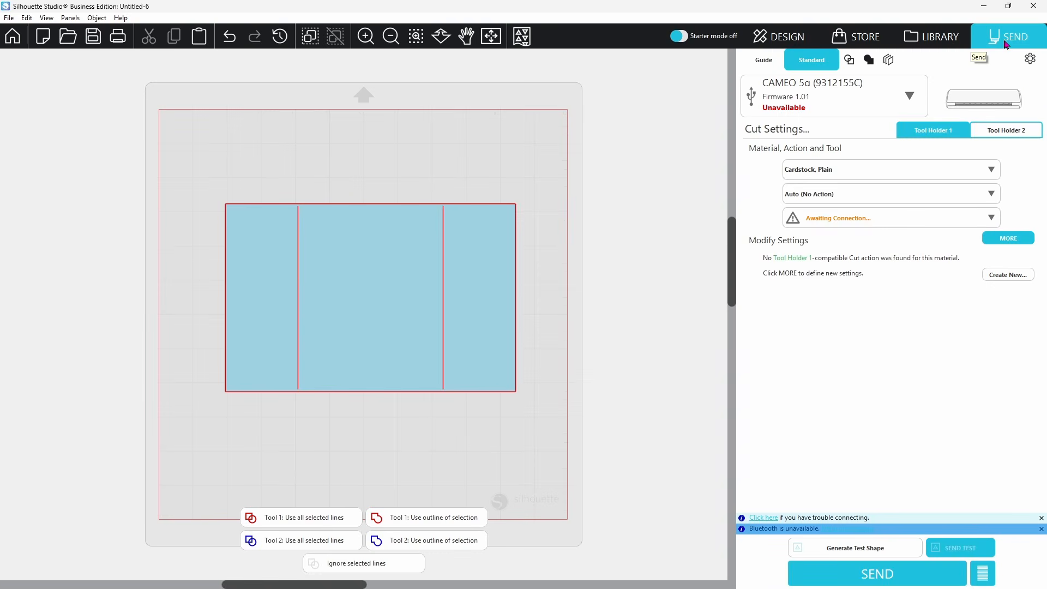
left_click(297, 285)
left_click(298, 249)
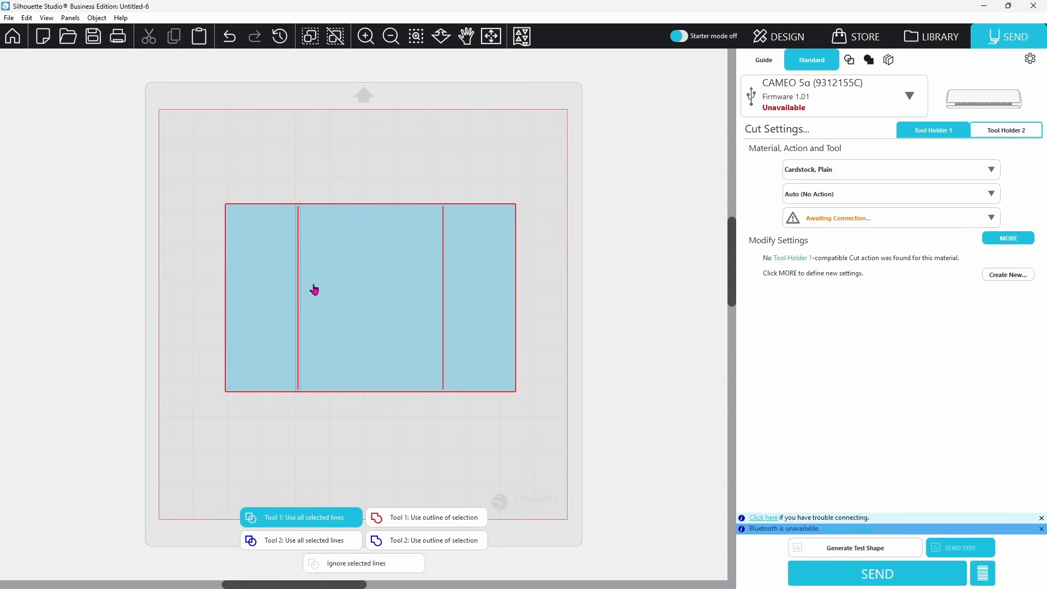
left_click(300, 543)
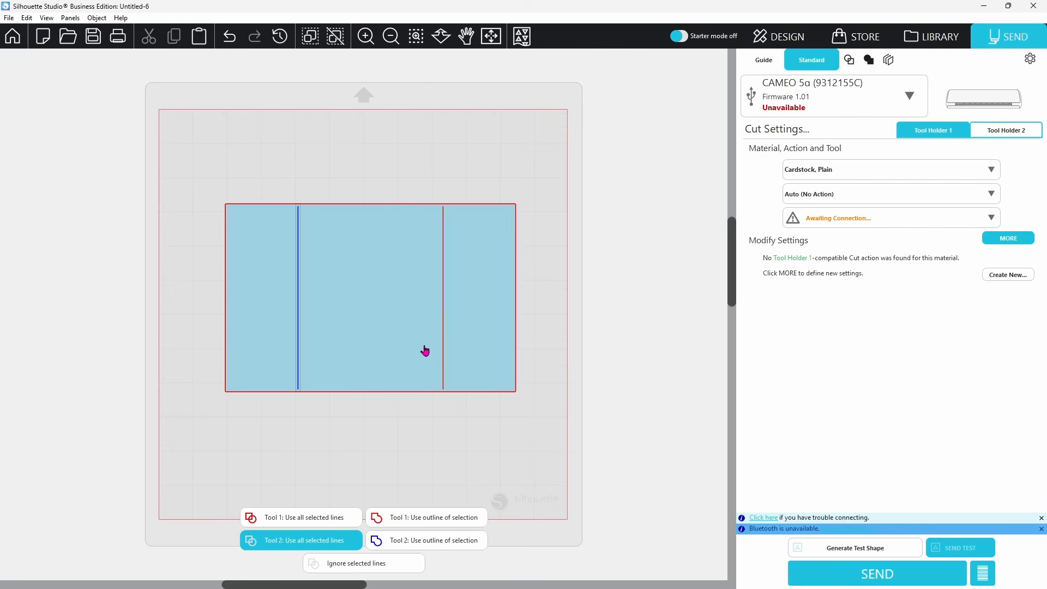
left_click(444, 353)
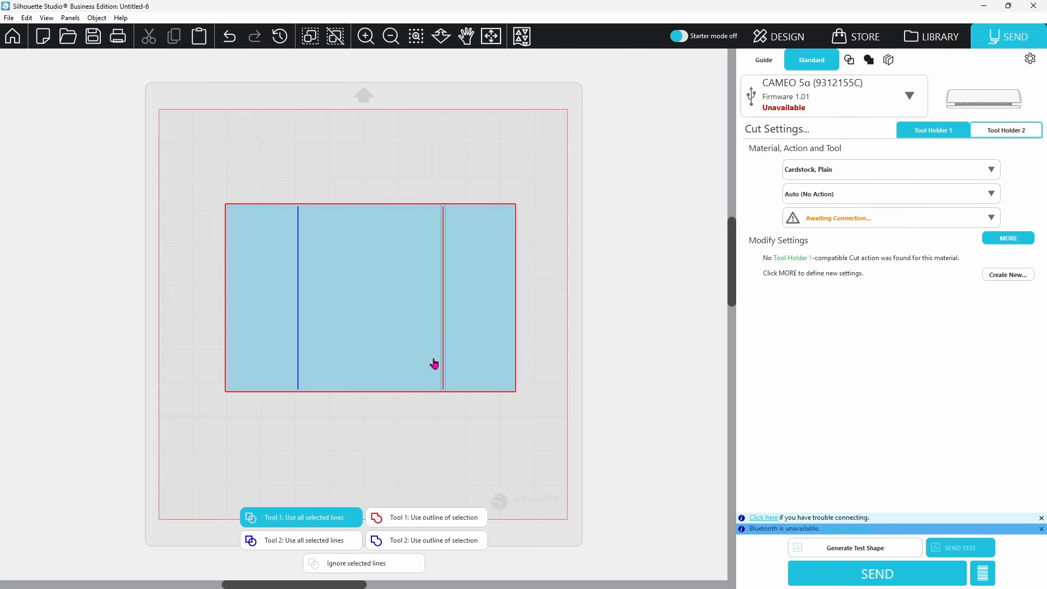
left_click(330, 540)
left_click(779, 36)
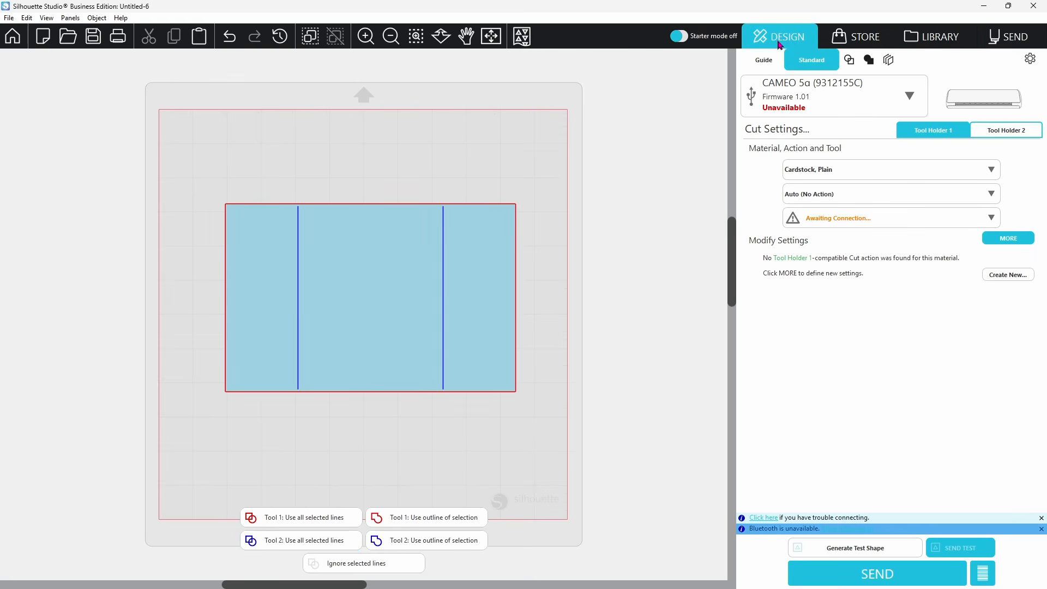
Group the rectangle with both fold lines and move the grouped card slightly higher on the mat.
left_click_drag(413, 179, 614, 350)
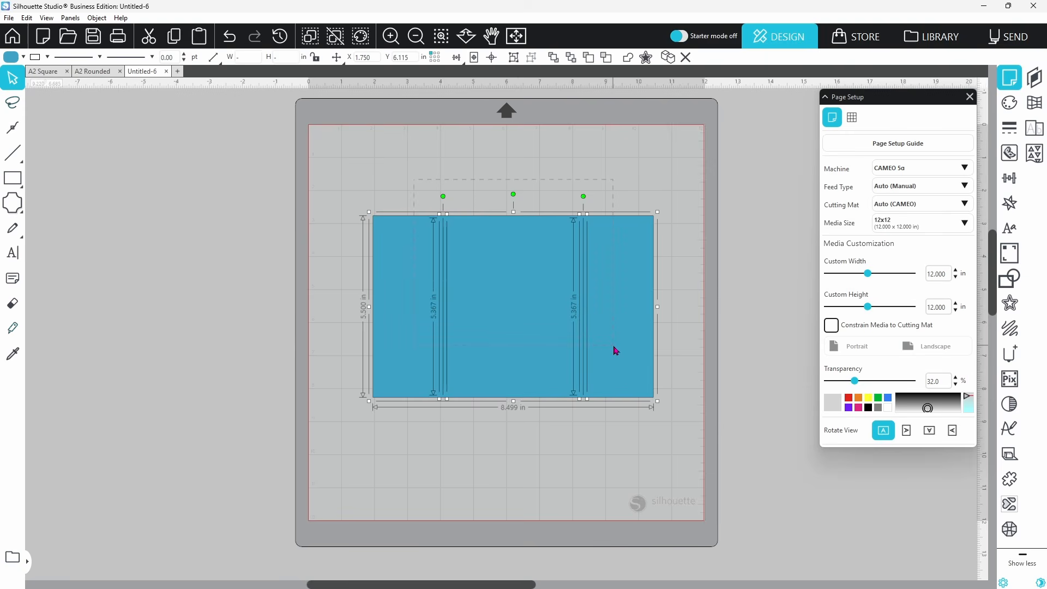
right_click(614, 351)
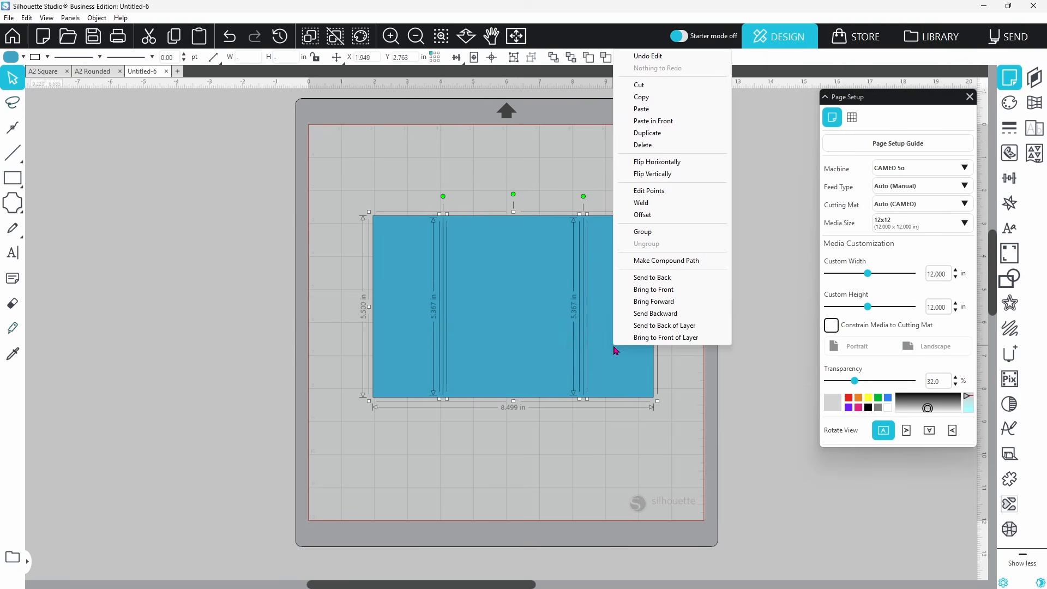
left_click(651, 235)
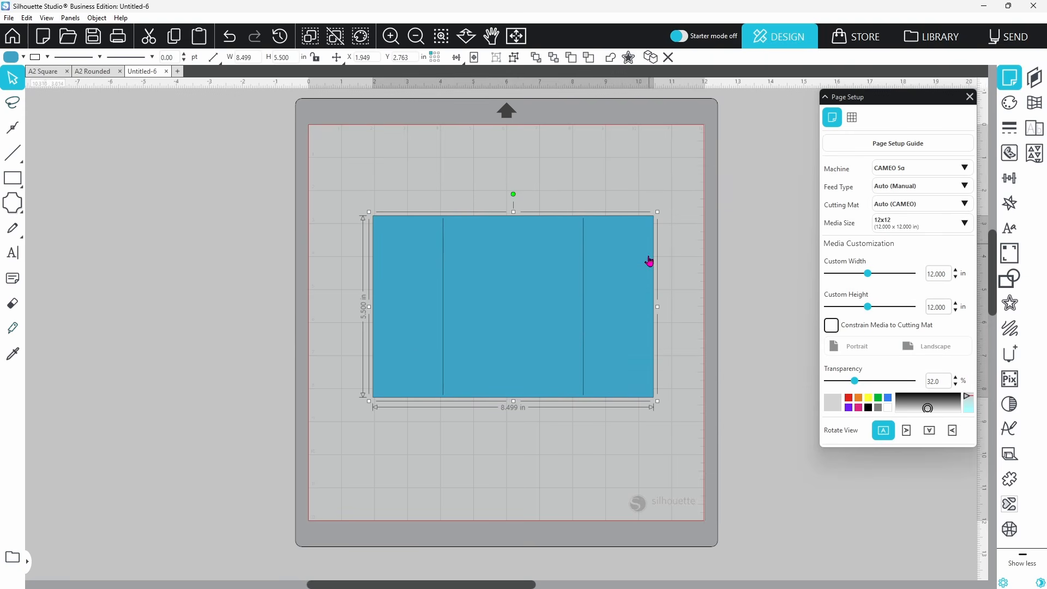
left_click_drag(633, 288, 644, 260)
Save the card to the hard drive as Gatefold in the Card Bases folder.
left_click(8, 17)
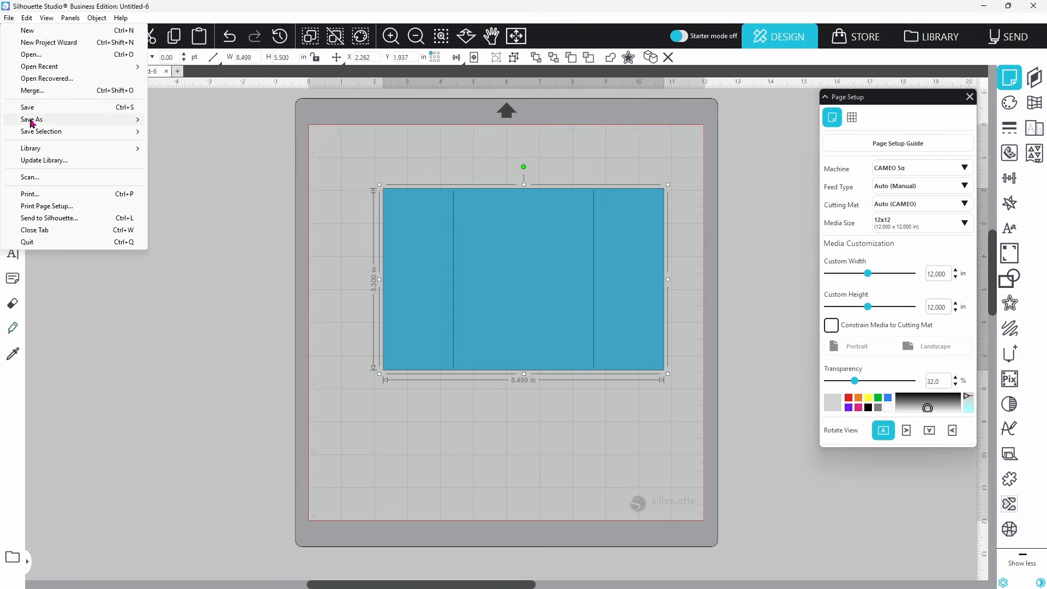
mouse_move(131, 119)
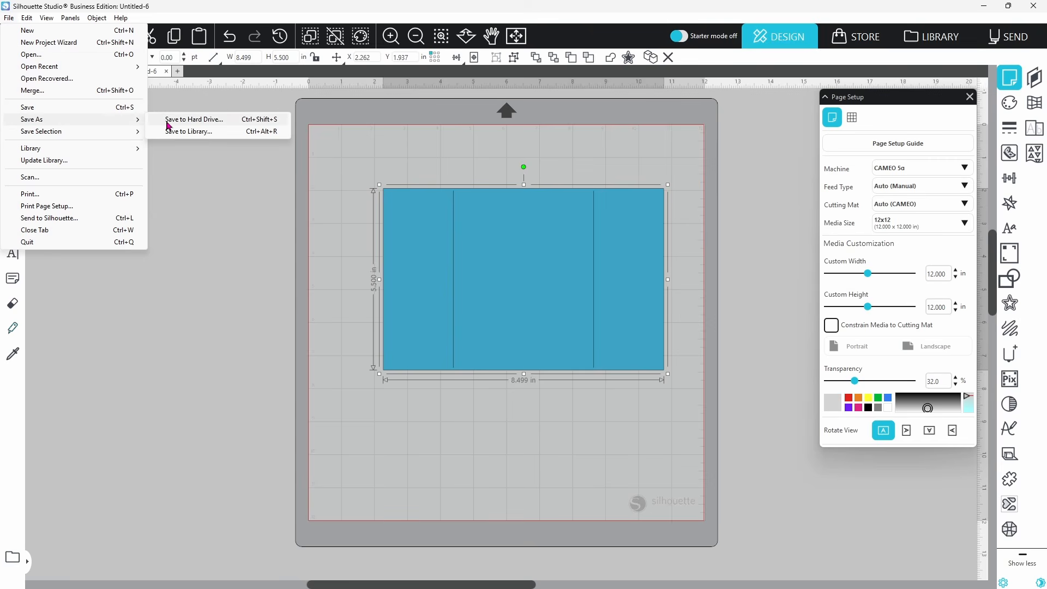
left_click(168, 121)
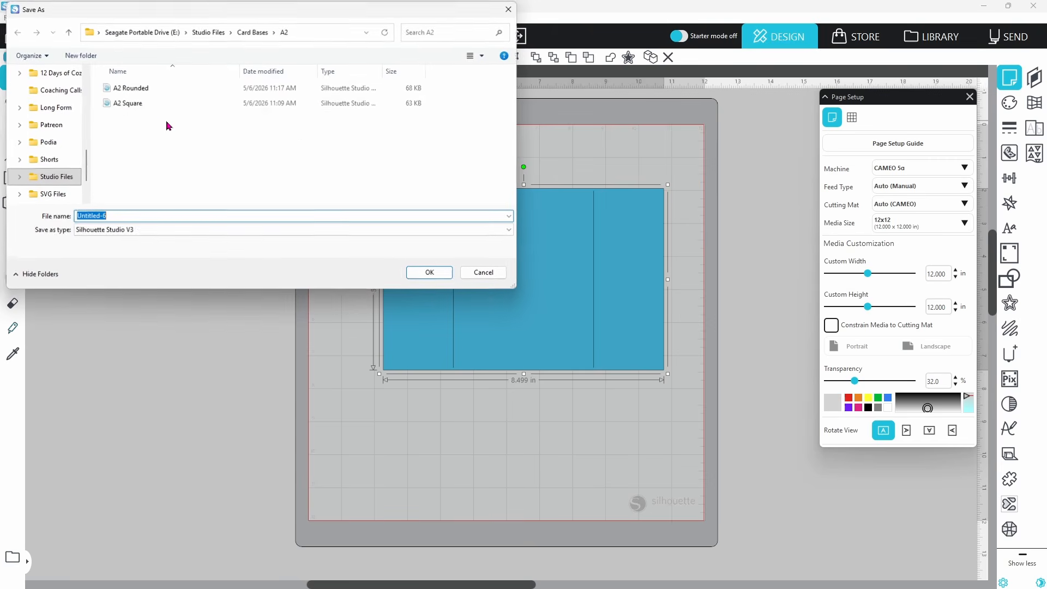
left_click(253, 34)
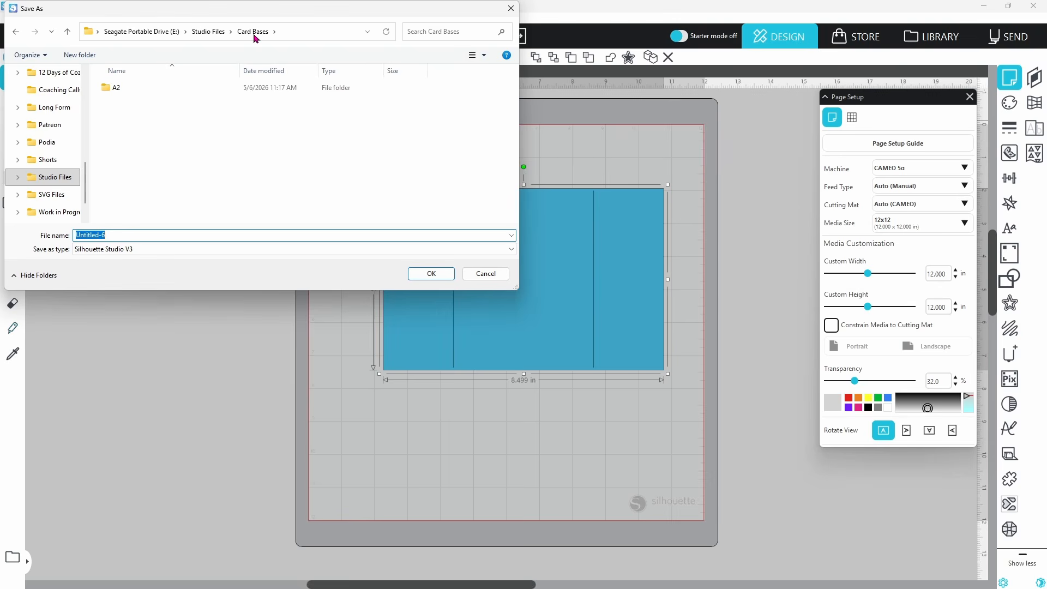
type("Gatefold")
key("Return")
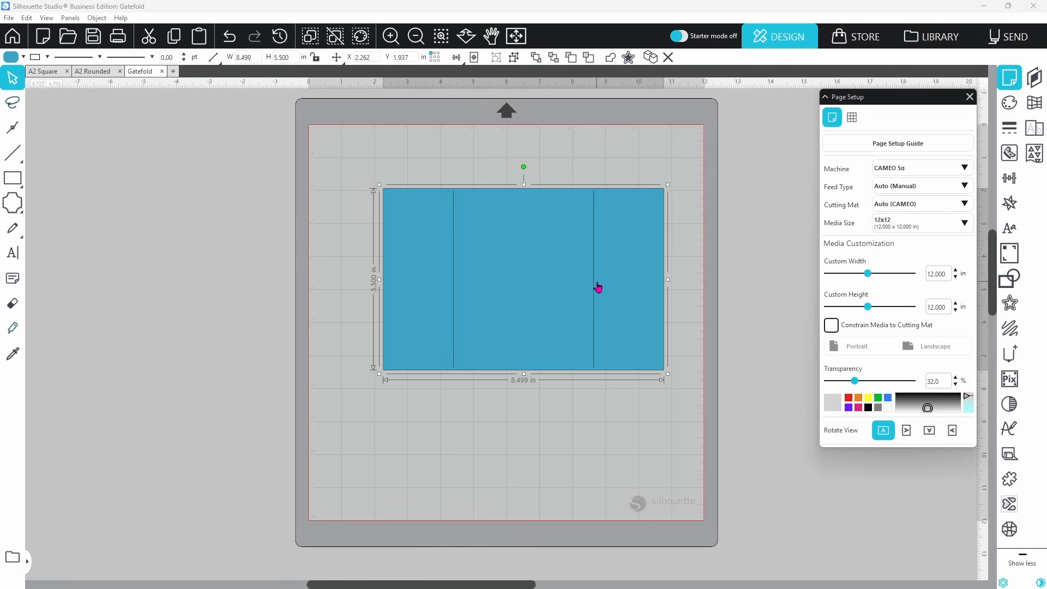
Copy the grouped gatefold card into a new blank document.
right_click(572, 289)
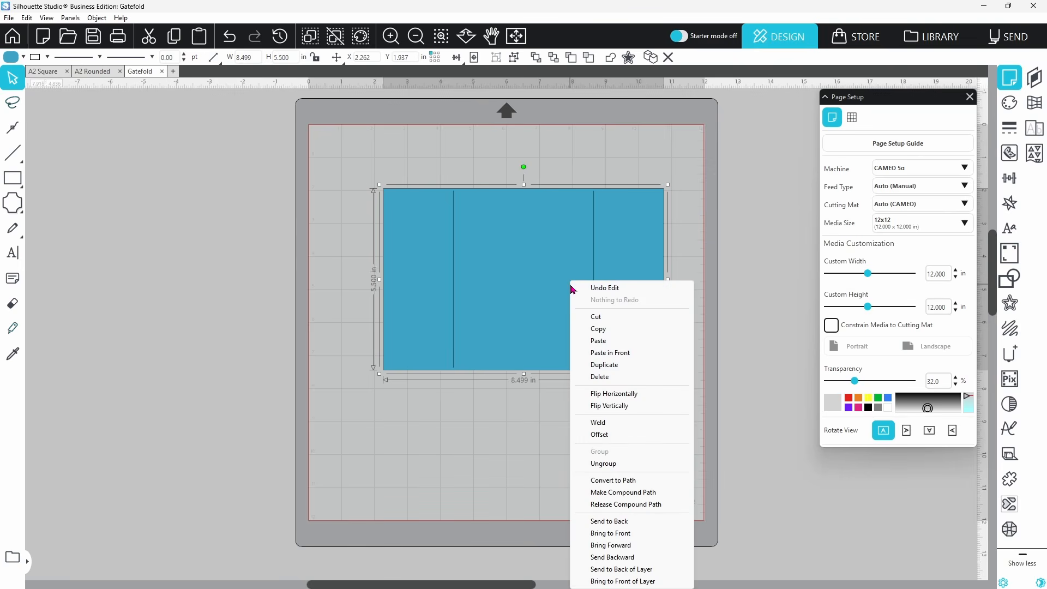
left_click(598, 328)
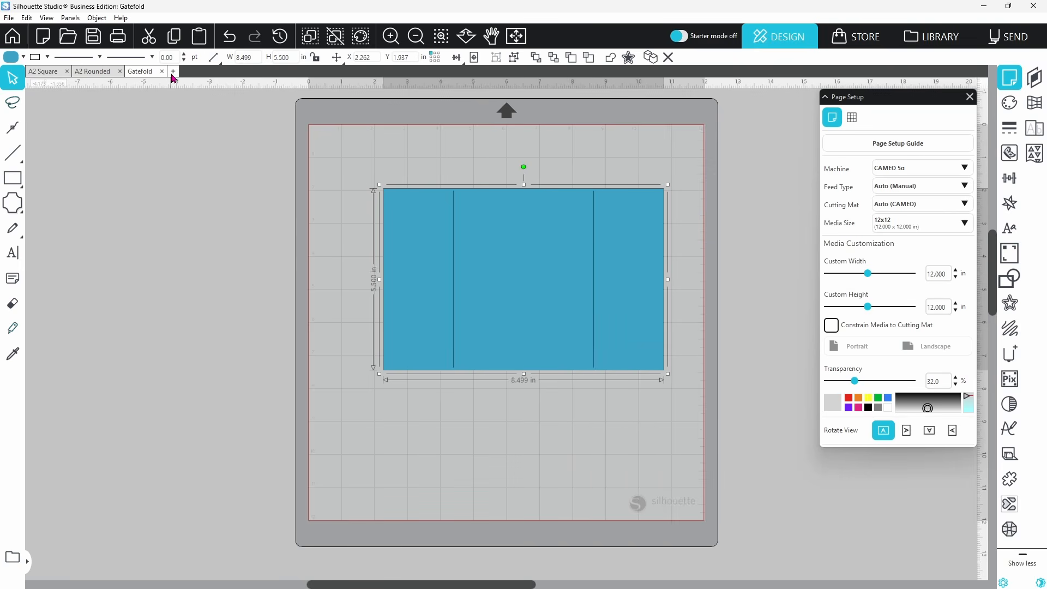
left_click(173, 72)
right_click(404, 253)
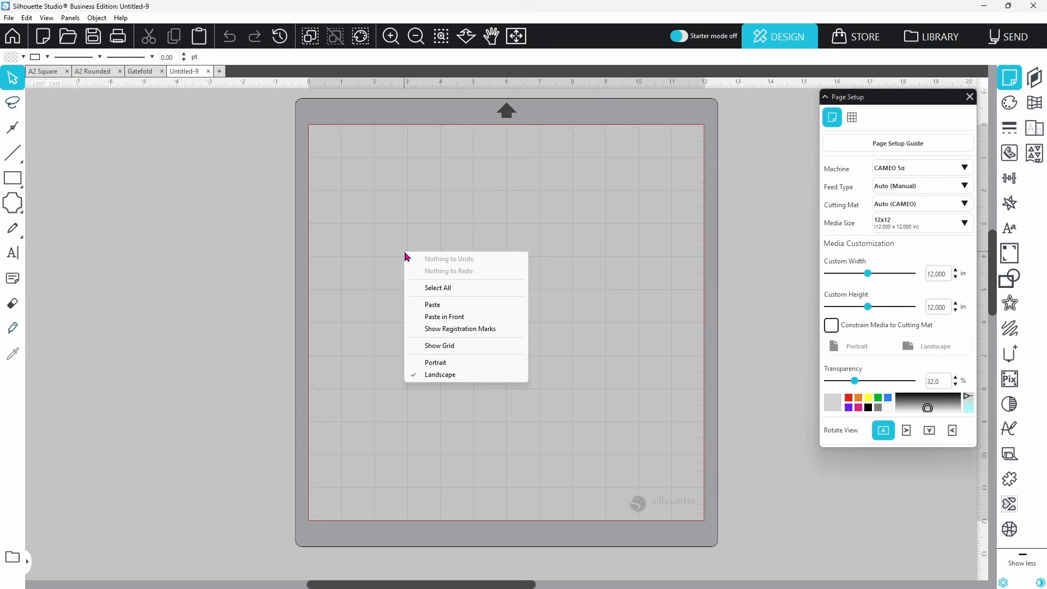
left_click(433, 303)
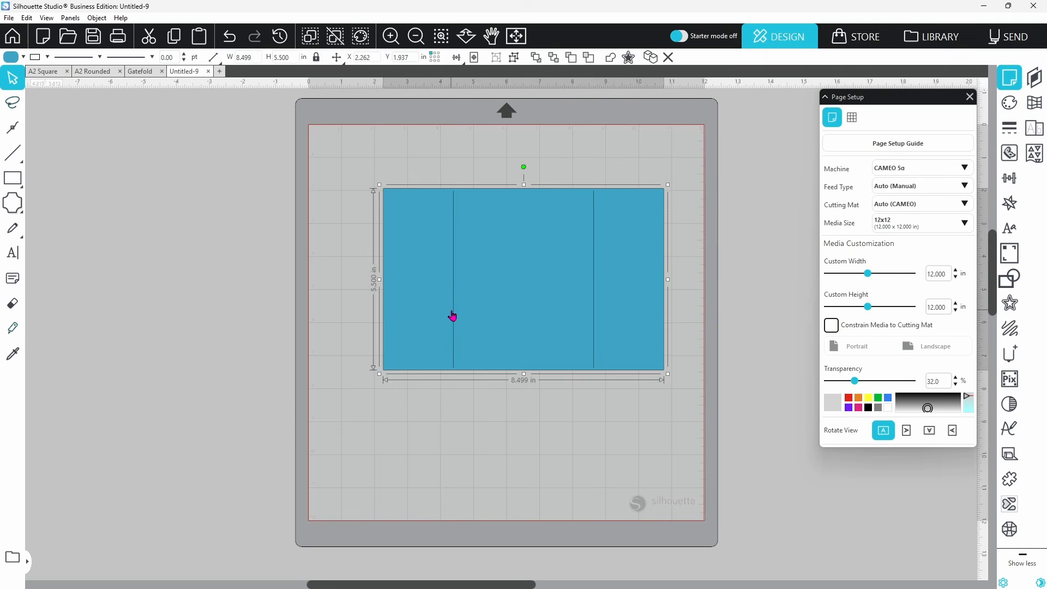
Ungroup the pasted card and align both fold lines to the rectangle's left edge.
right_click(452, 315)
left_click(476, 185)
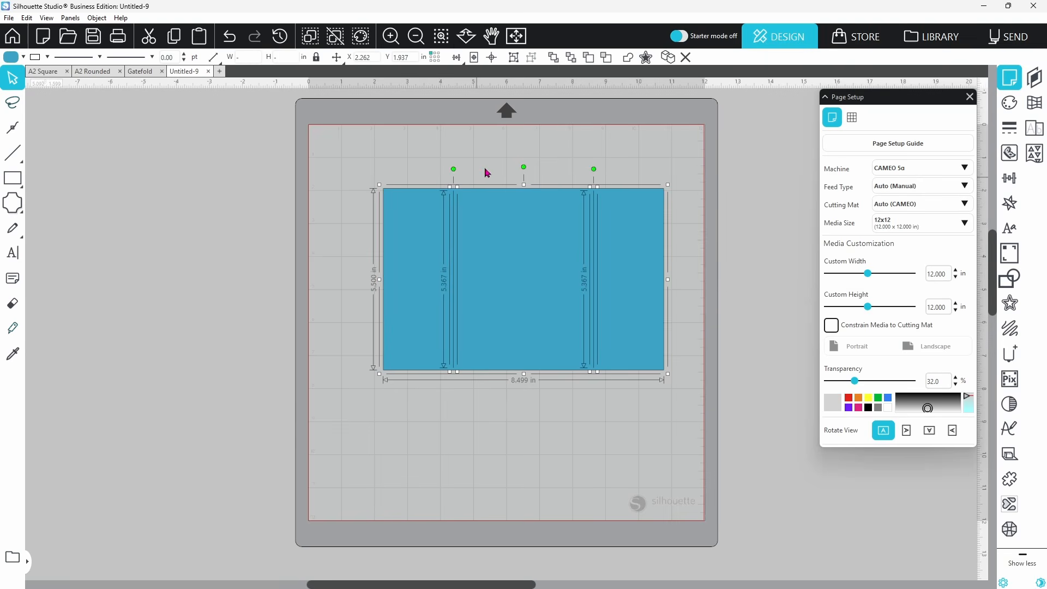
left_click(493, 159)
left_click(547, 285)
left_click(457, 57)
left_click(457, 76)
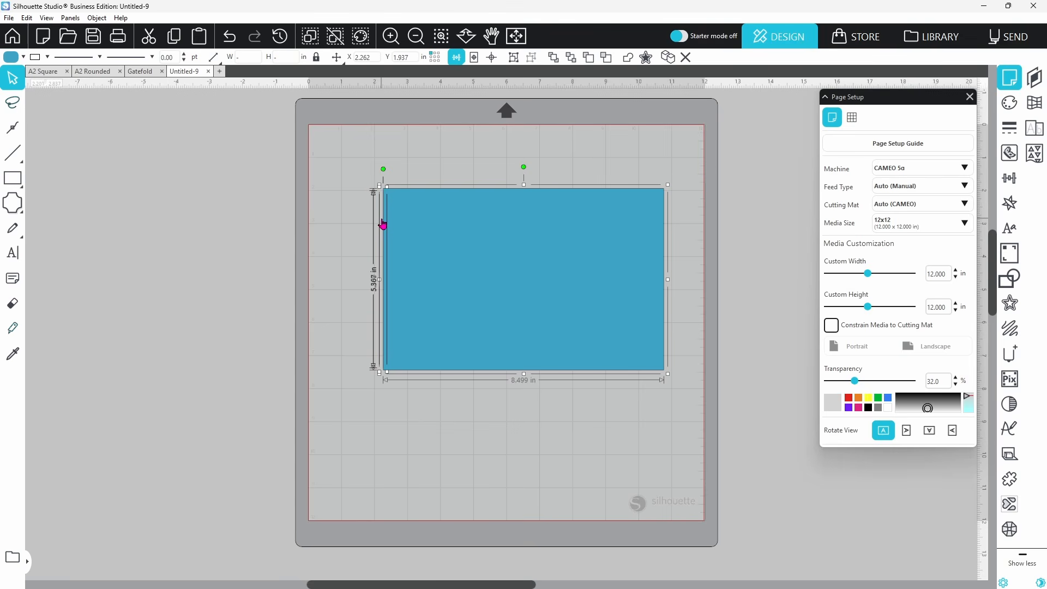
left_click(359, 223)
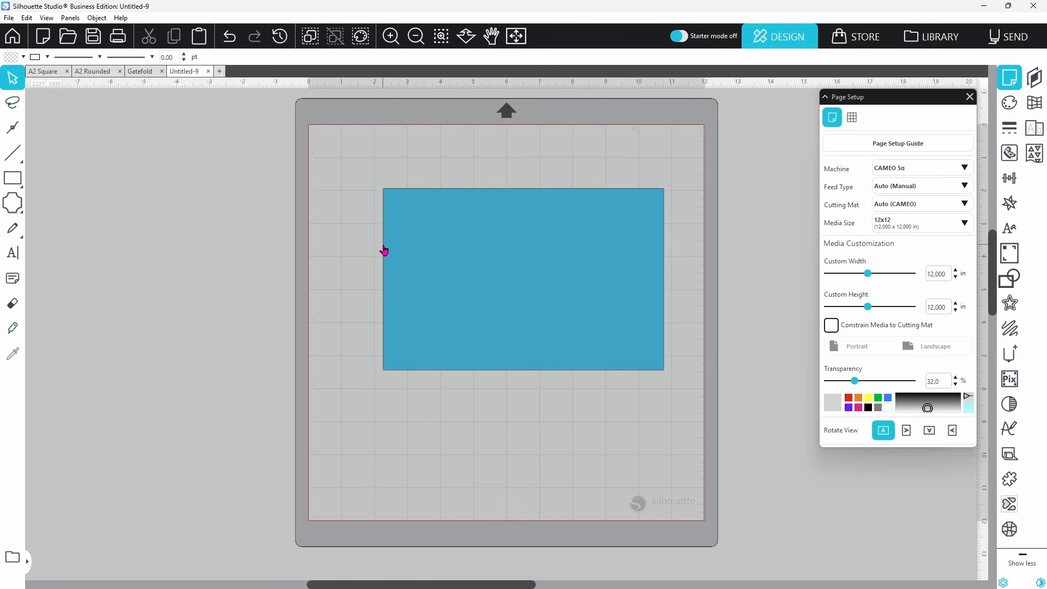
Move one of the stacked fold lines 2.125 in to the right from the card's left edge.
left_click(385, 250)
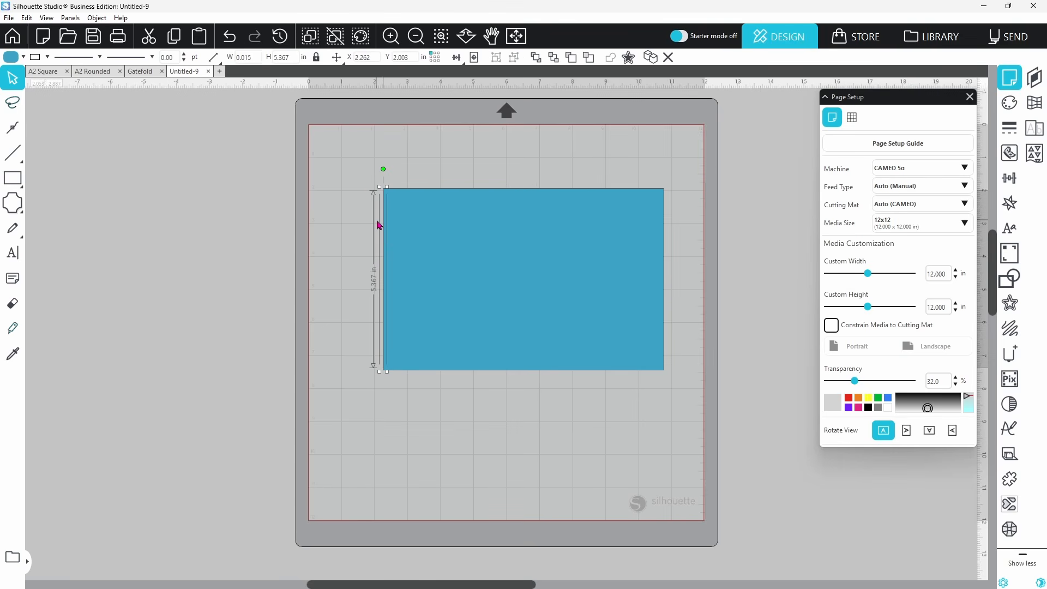
left_click(336, 60)
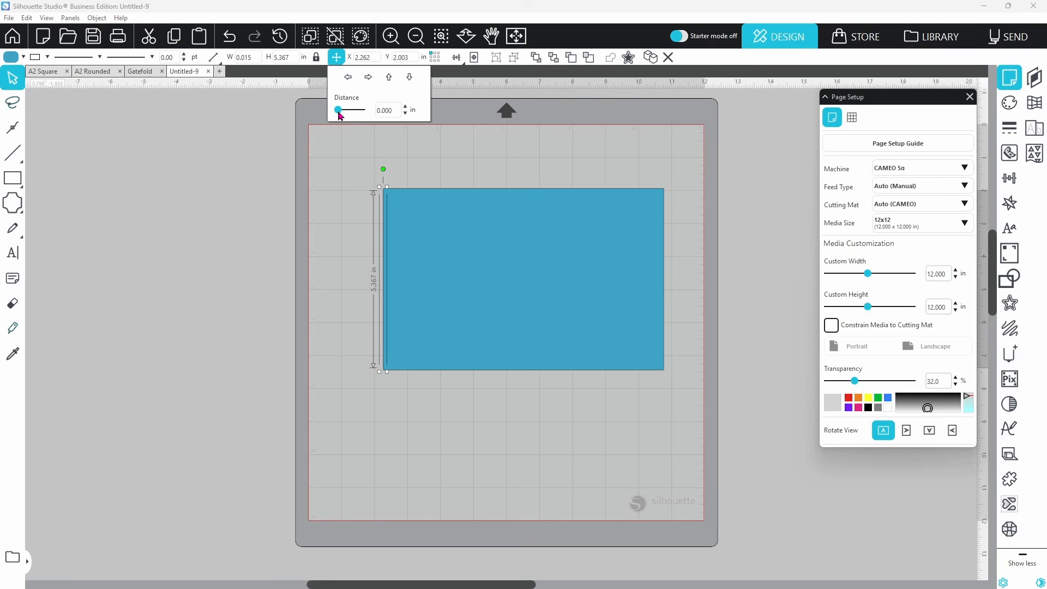
left_click_drag(337, 111, 340, 111)
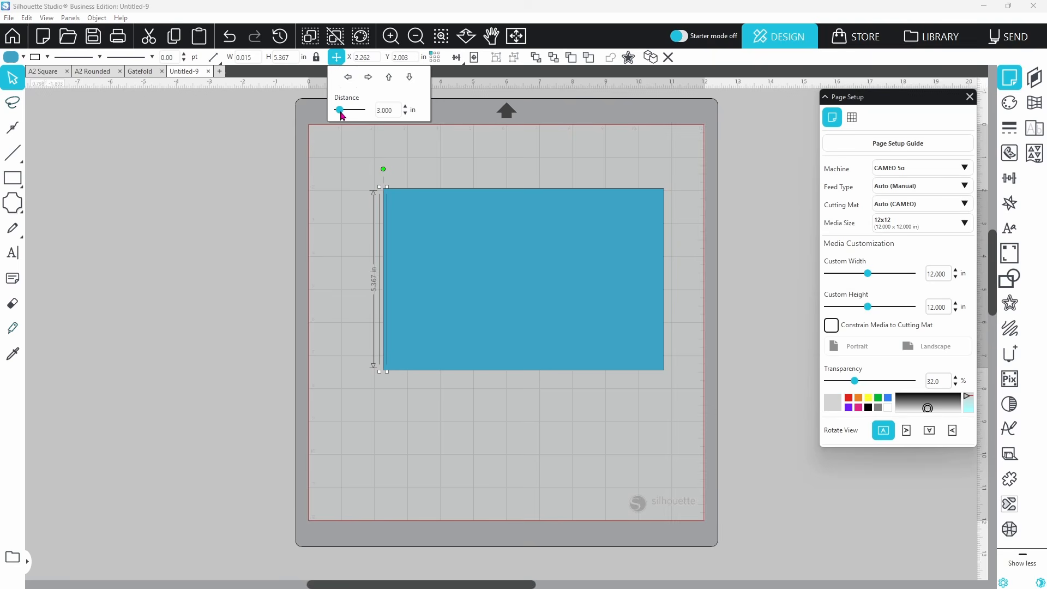
left_click(369, 80)
key("ctrl+z")
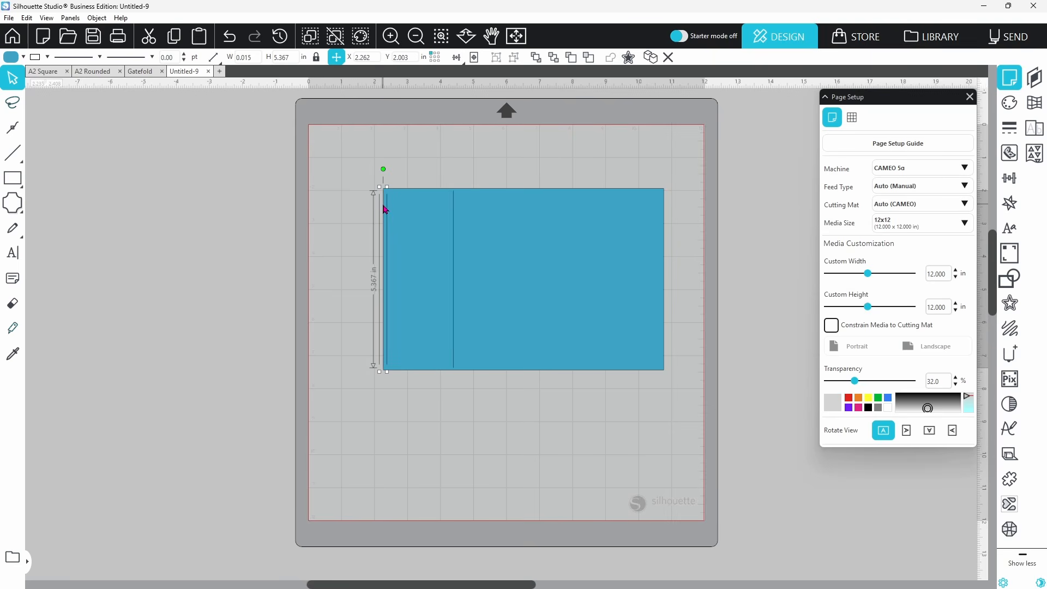
Move the remaining fold line 4.5 in to the right from the card's left edge.
mouse_move(341, 71)
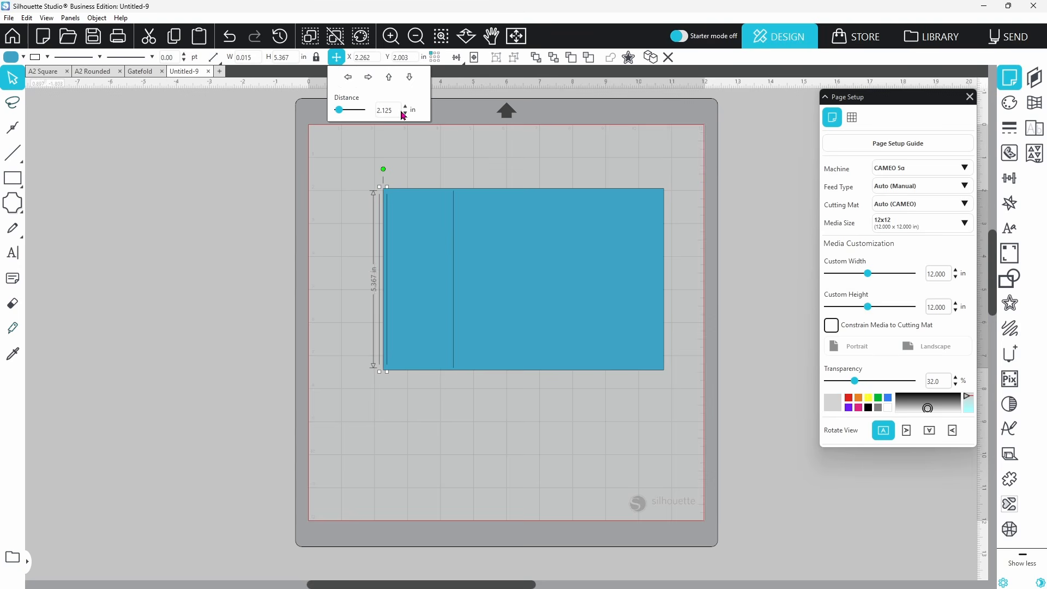
left_click_drag(339, 113, 342, 112)
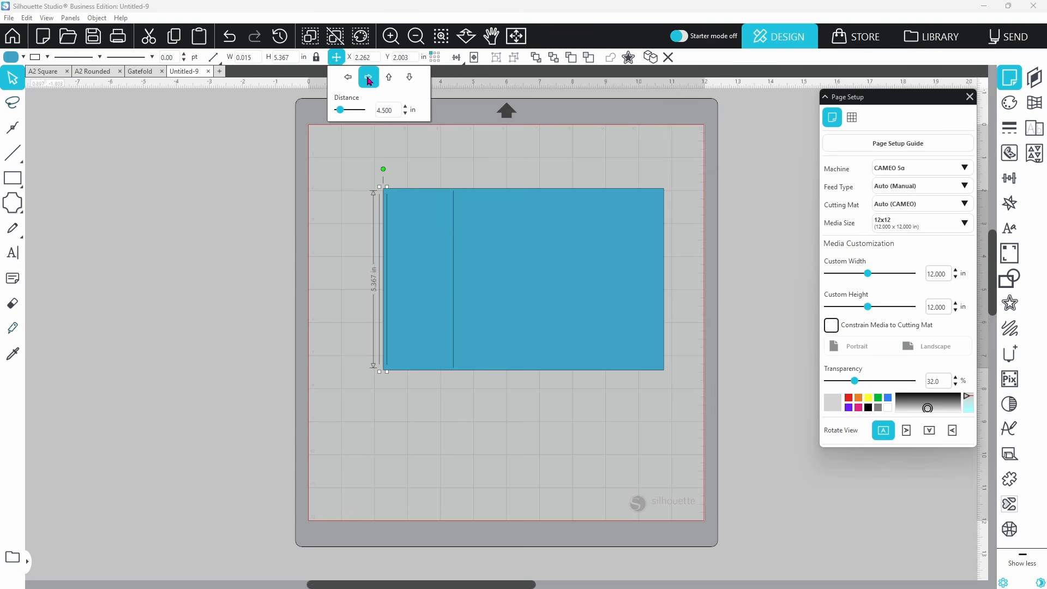
left_click(368, 79)
left_click(766, 113)
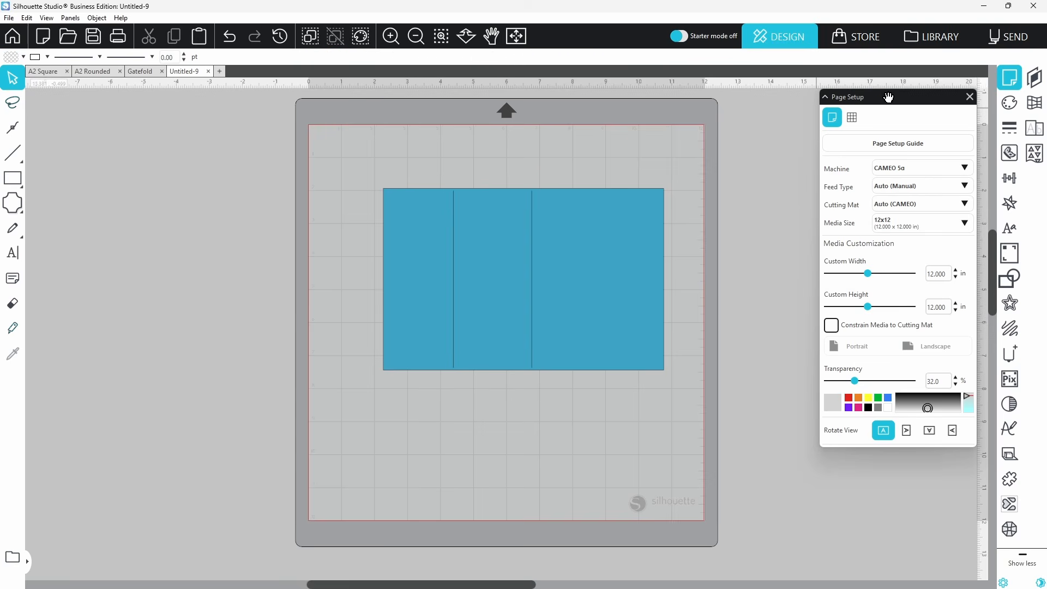
Check the line assignments in the cut setup and group the rectangle with both fold lines back in the design view.
left_click(1006, 47)
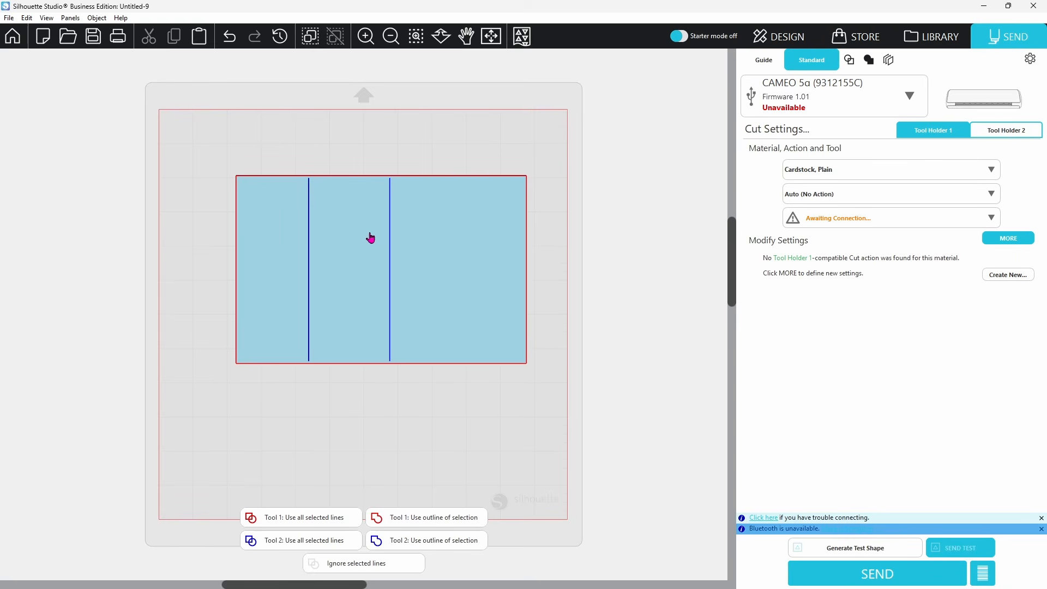
left_click(779, 42)
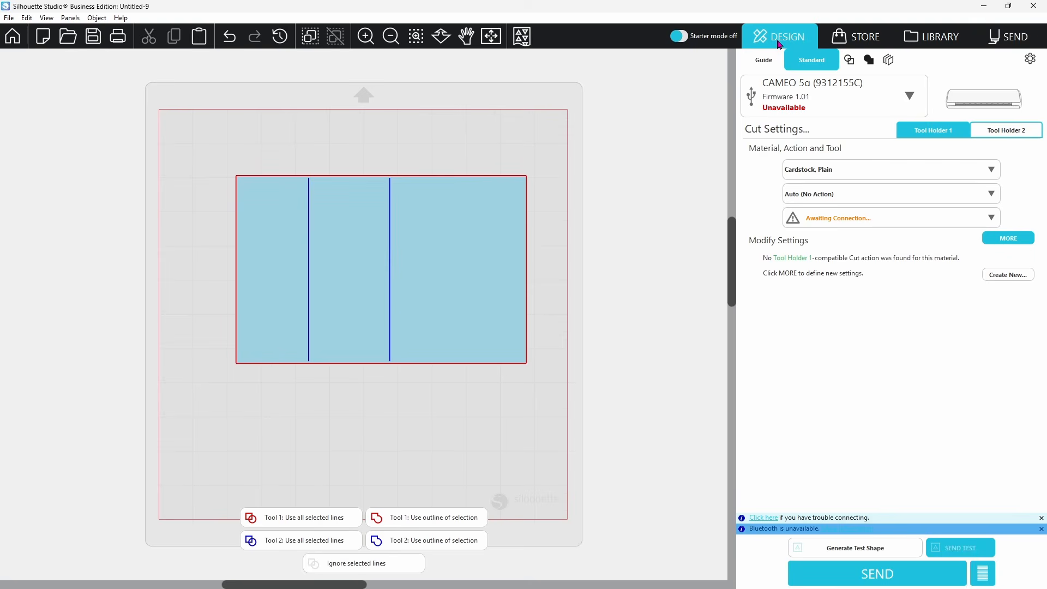
left_click(451, 204)
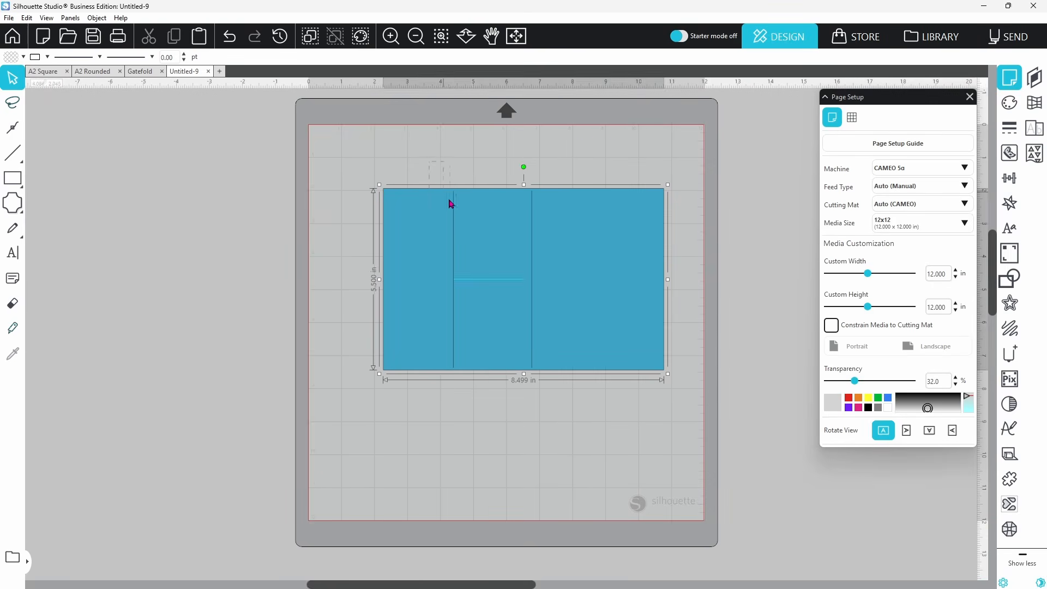
right_click(576, 261)
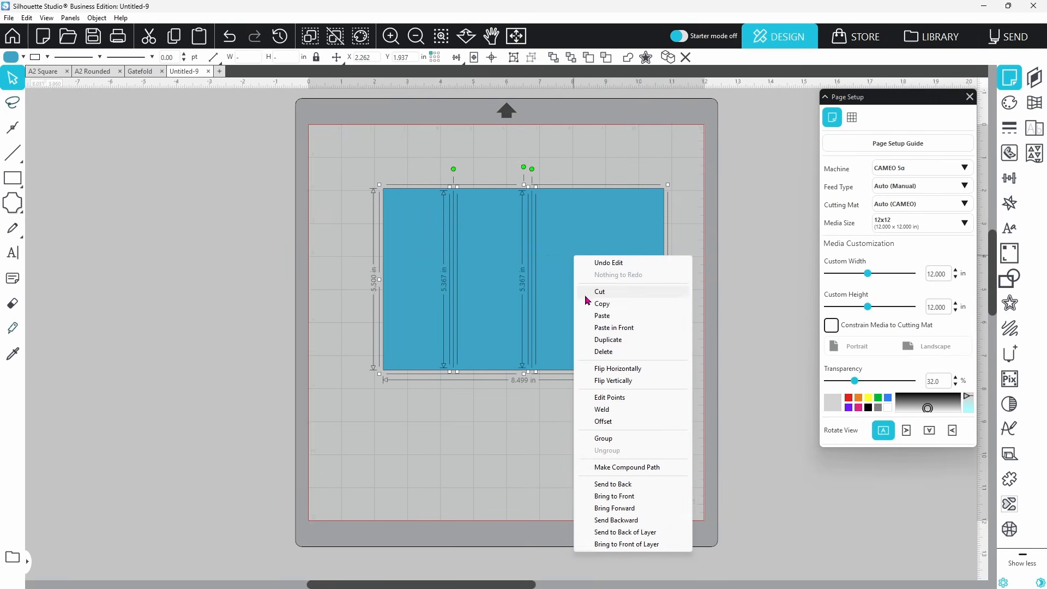
left_click(600, 438)
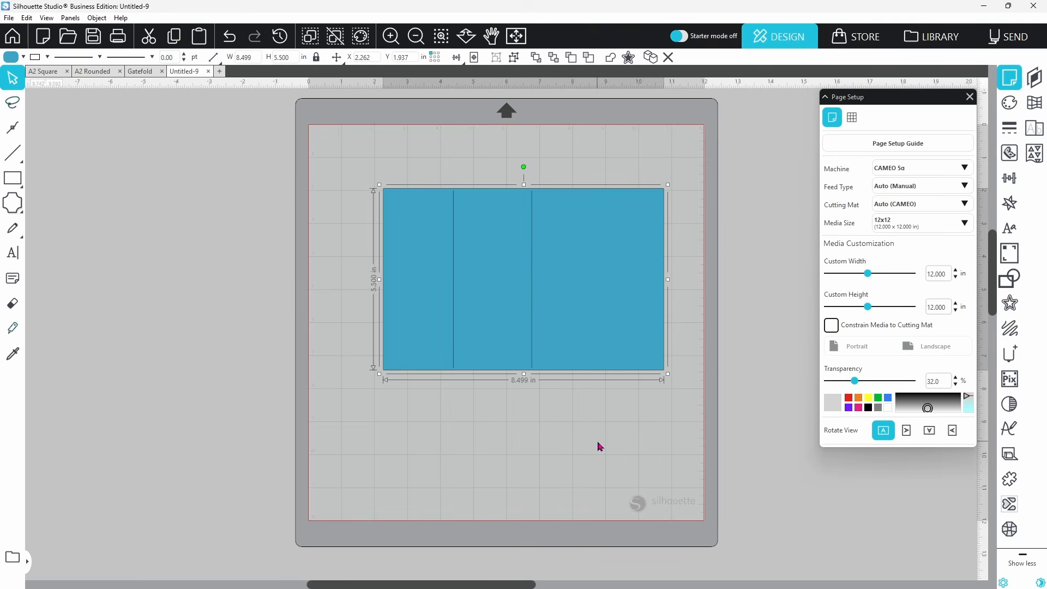